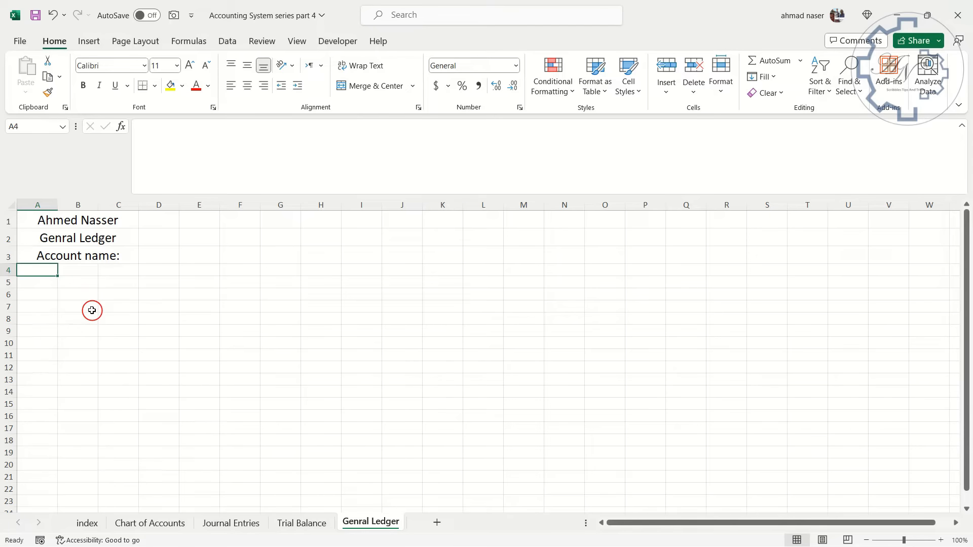
Apply the plain format of empty cell A5 to the merged Account name heading in row 3 using Format Painter
left_click(45, 282)
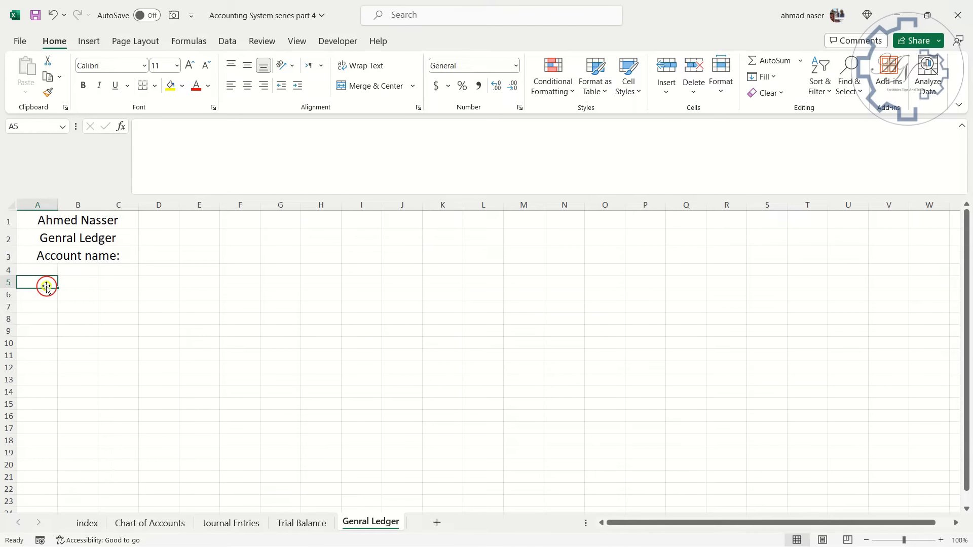
left_click(49, 100)
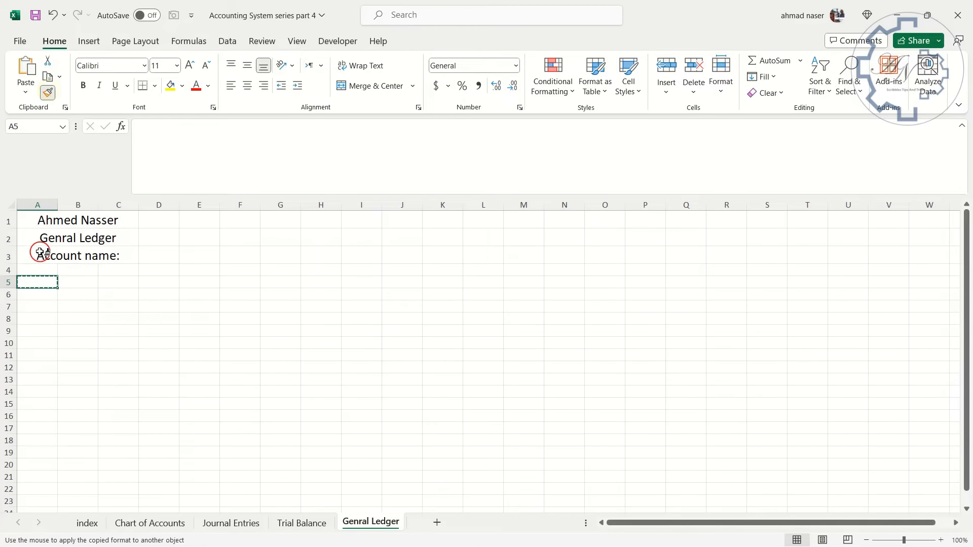
left_click_drag(40, 253, 131, 256)
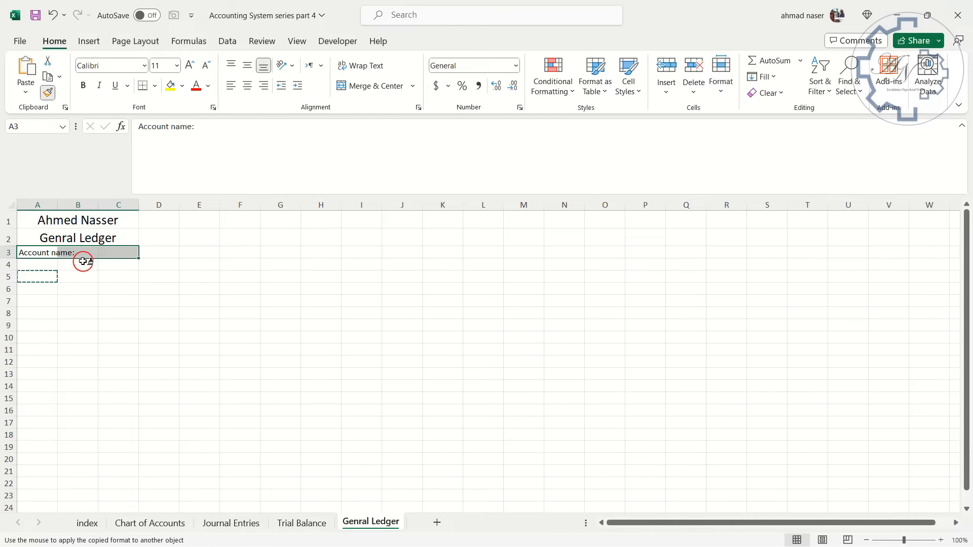
Copy the account drop-down cell C2 from Journal Entries into B3 of Genral Ledger, and fit column A to its contents
left_click(81, 252)
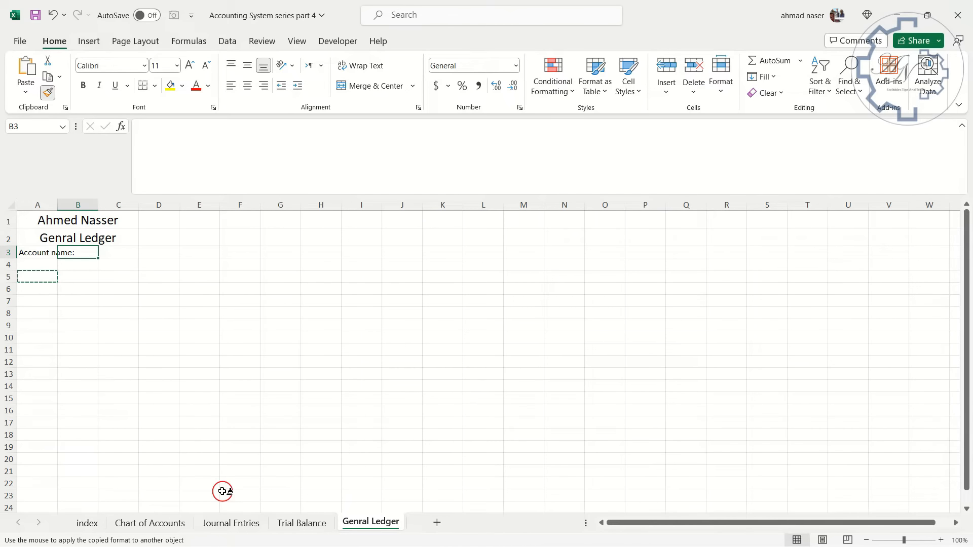
left_click(226, 524)
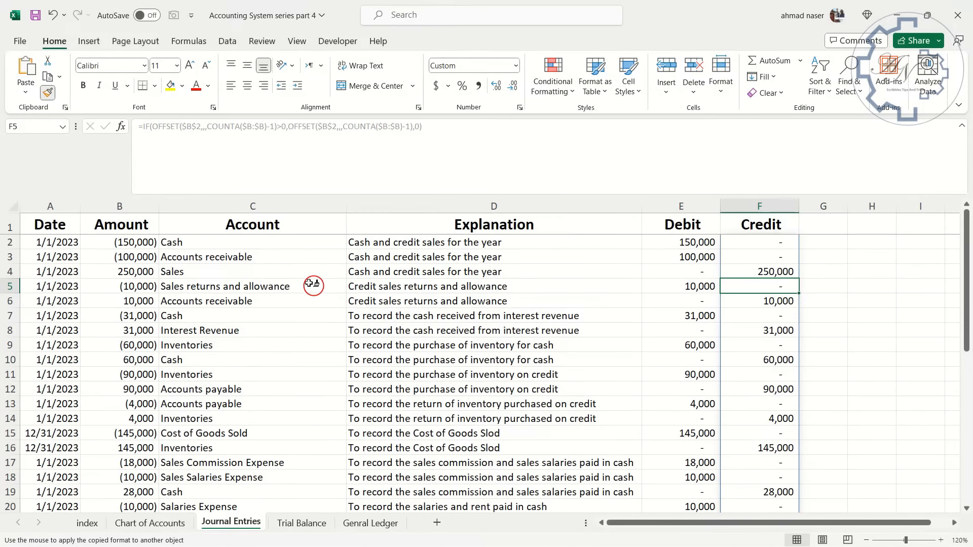
left_click(242, 244)
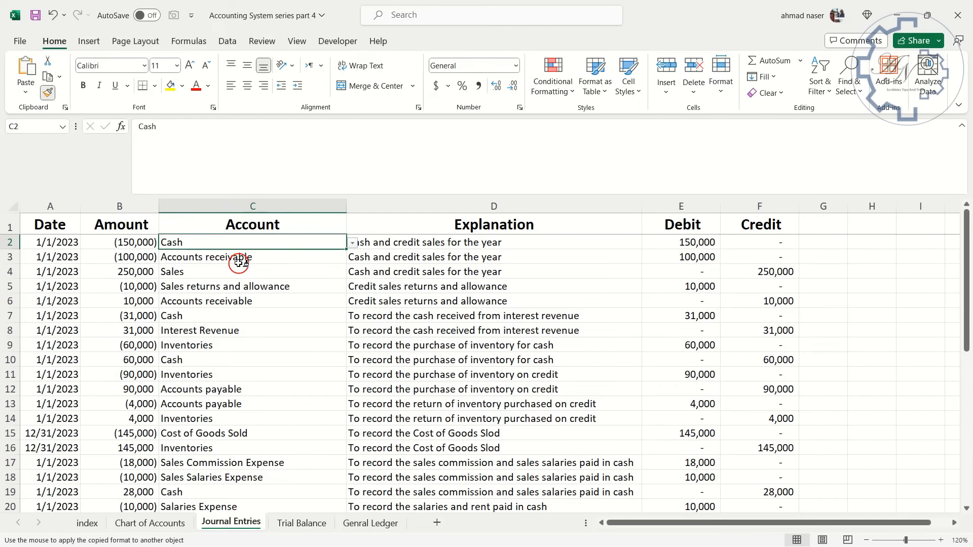
key("ctrl+c")
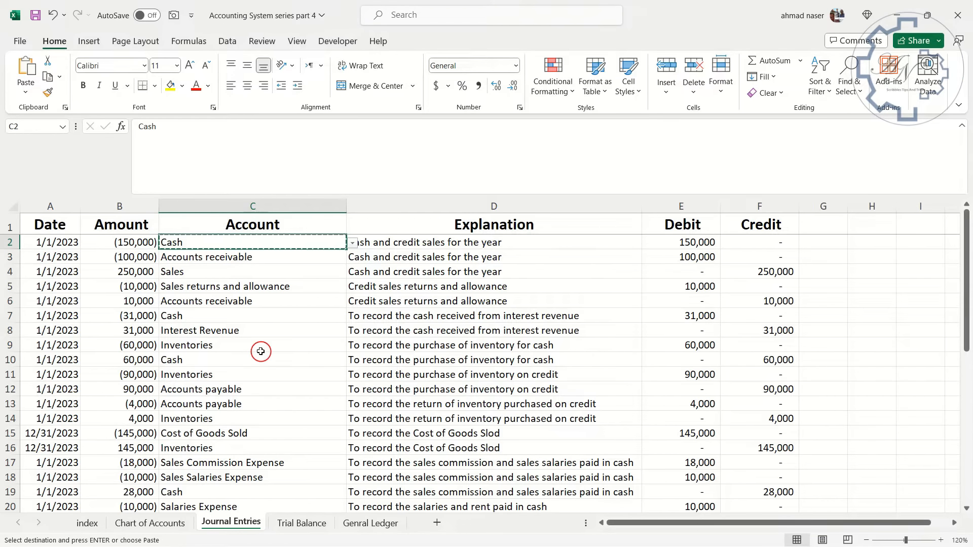
left_click(363, 524)
key("ctrl+v")
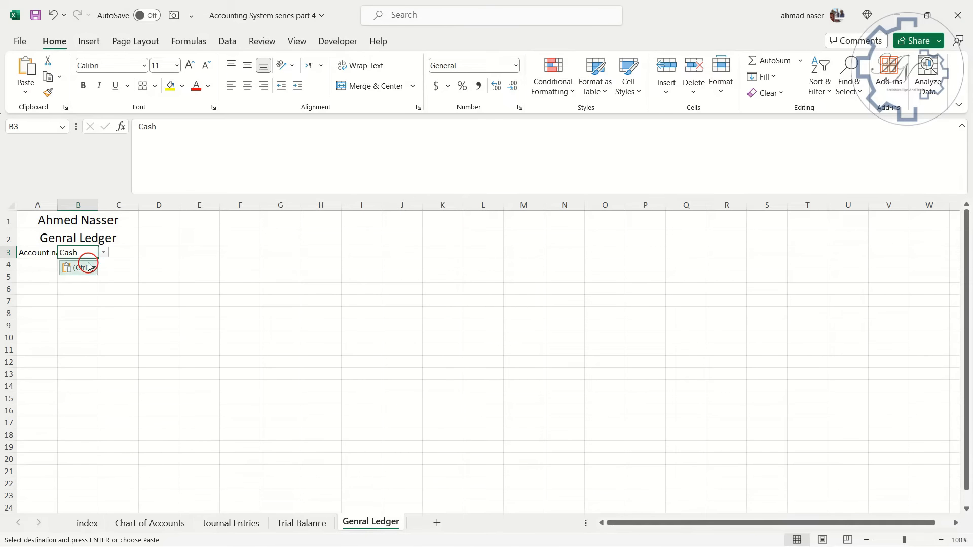
left_click(103, 253)
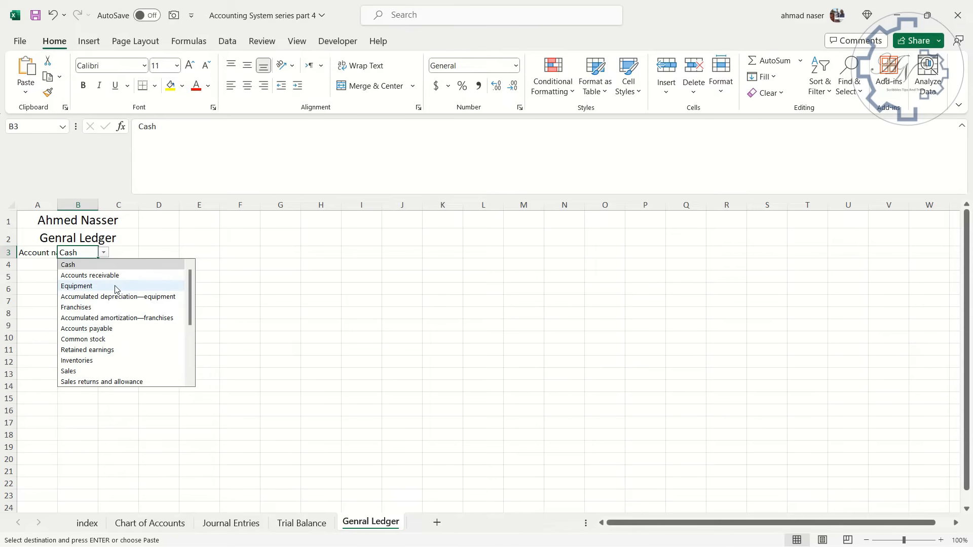
left_click(44, 264)
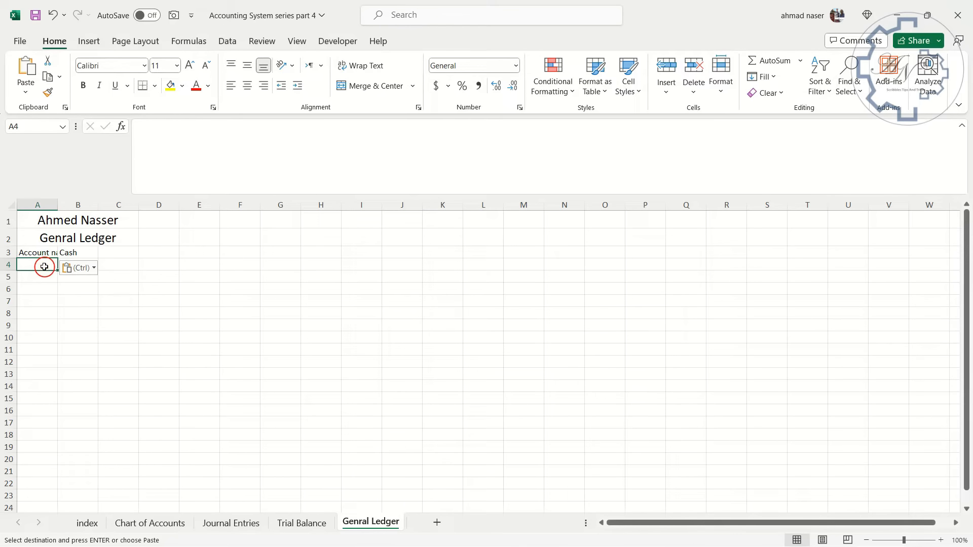
double_click(56, 201)
left_click(65, 252)
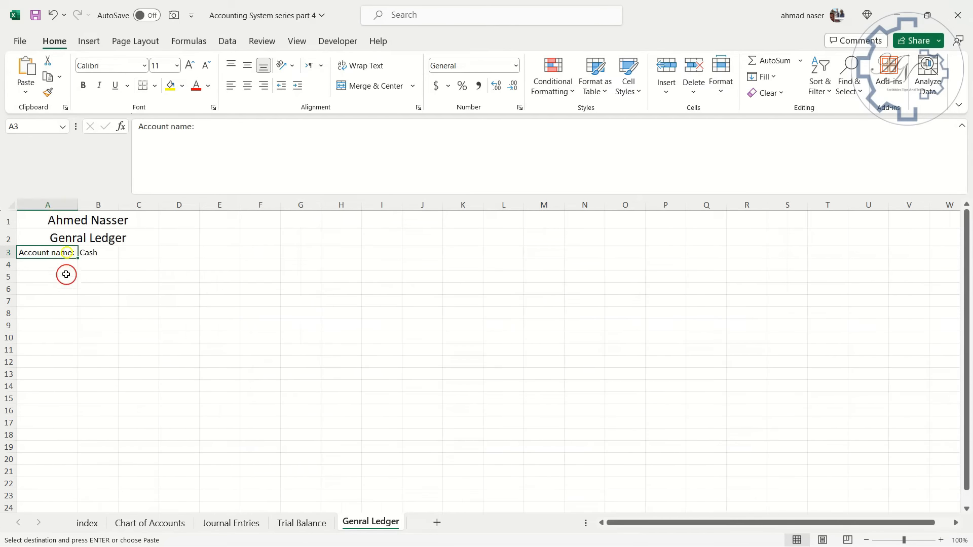
Enter the summary headings Total Debit, Total Credit and Balance in B4:D4
left_click(86, 276)
key("Up")
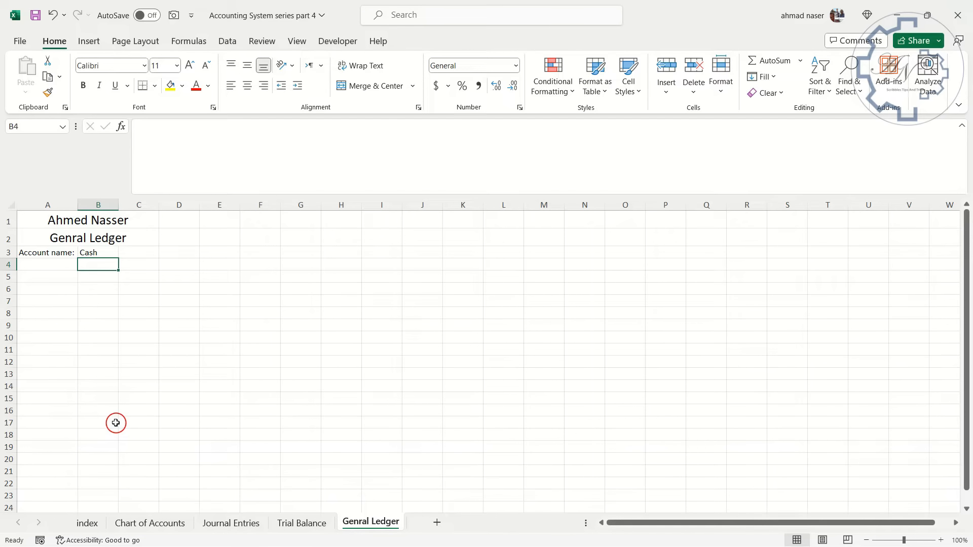
type("Total Debit")
key("Tab")
type("Total")
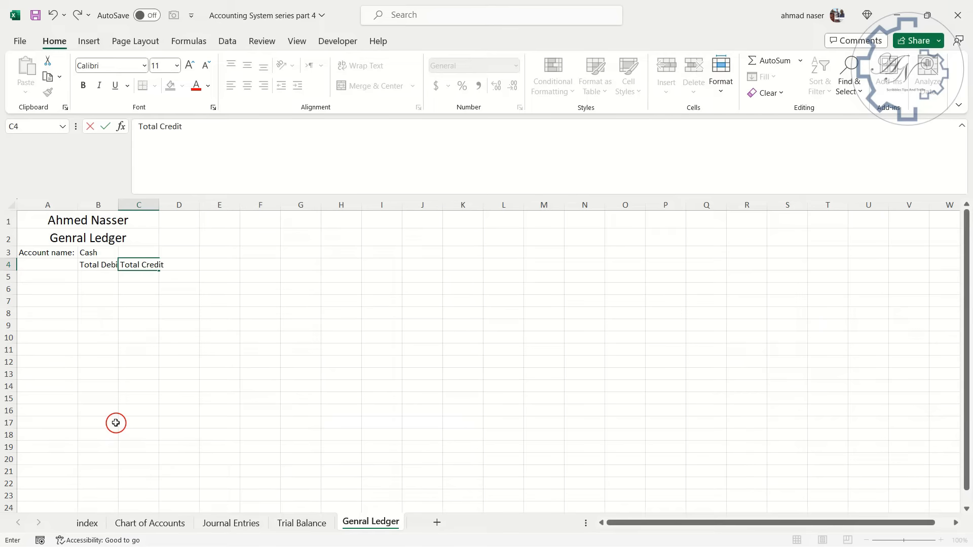
type(" Credit")
key("Tab")
type("Balance")
key("Return")
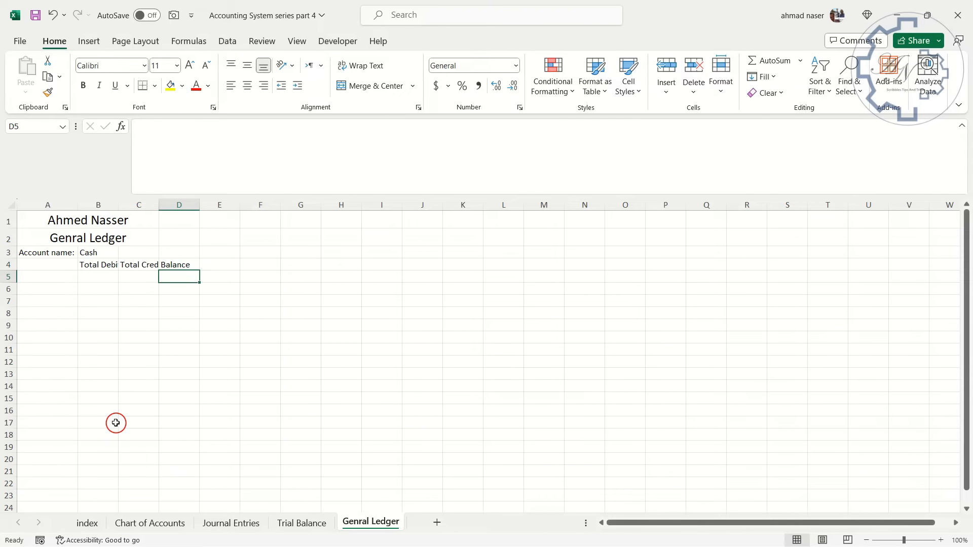
Enter the ledger table headings Date, Debit, Credit, Balance and Explanation in A6:E6
left_click(63, 274)
left_click(87, 277)
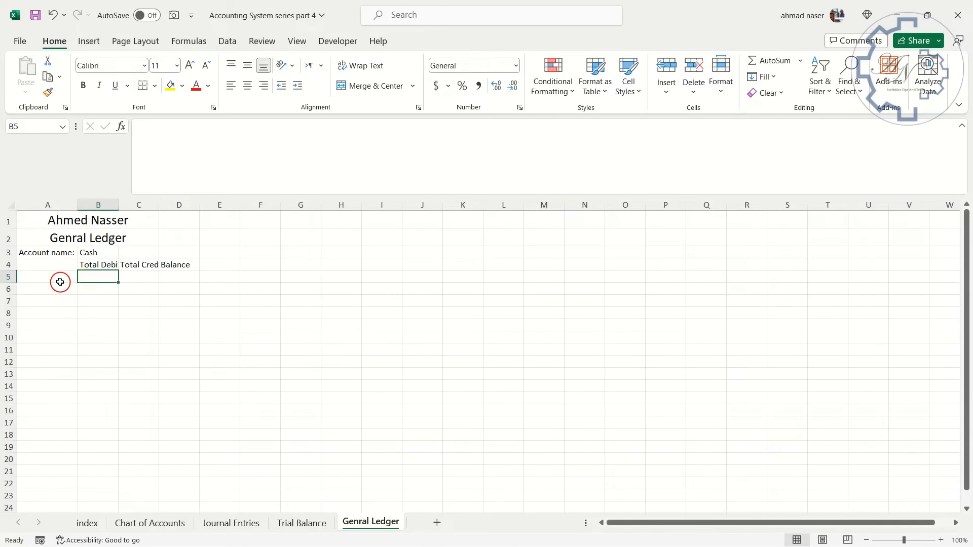
left_click(64, 286)
type("Date")
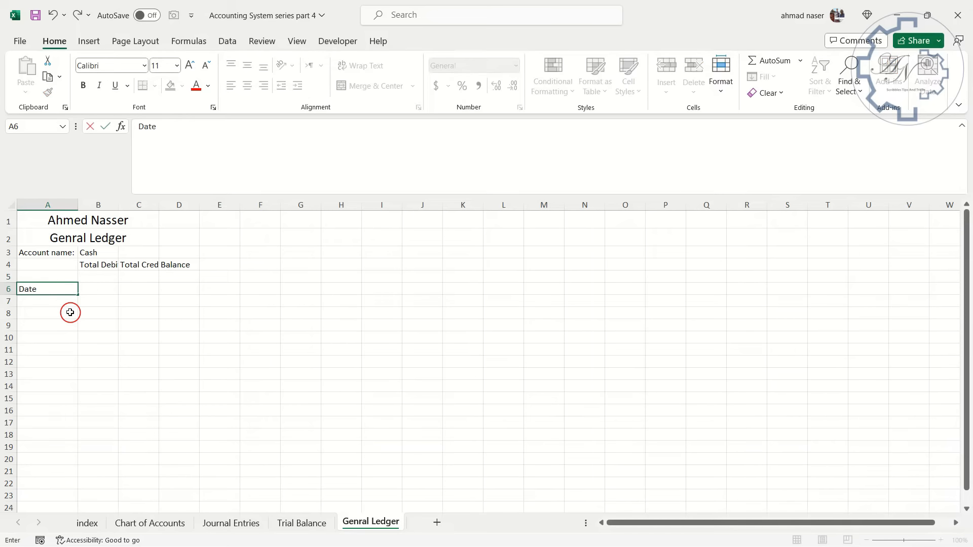
type(":")
key("BackSpace")
key("Tab")
type("Debit")
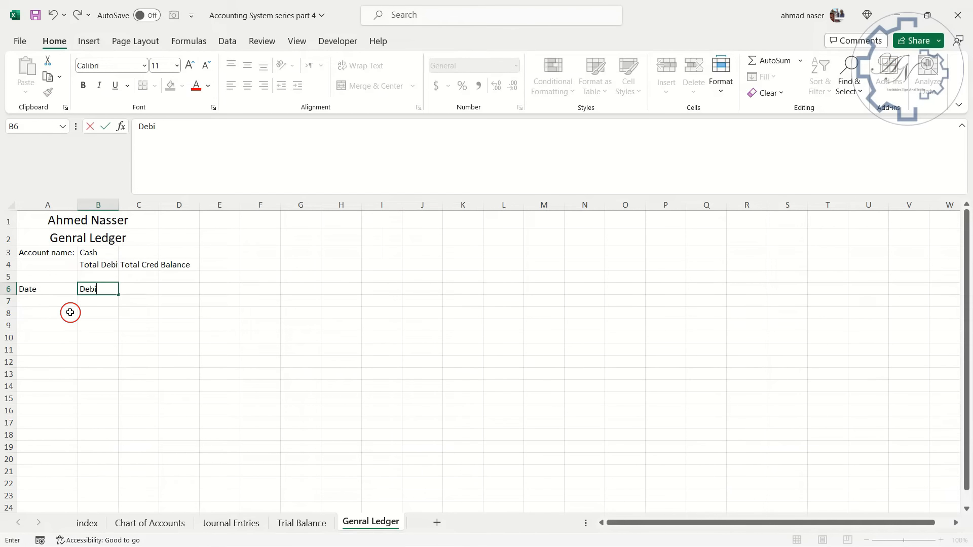
key("Tab")
type("Cre")
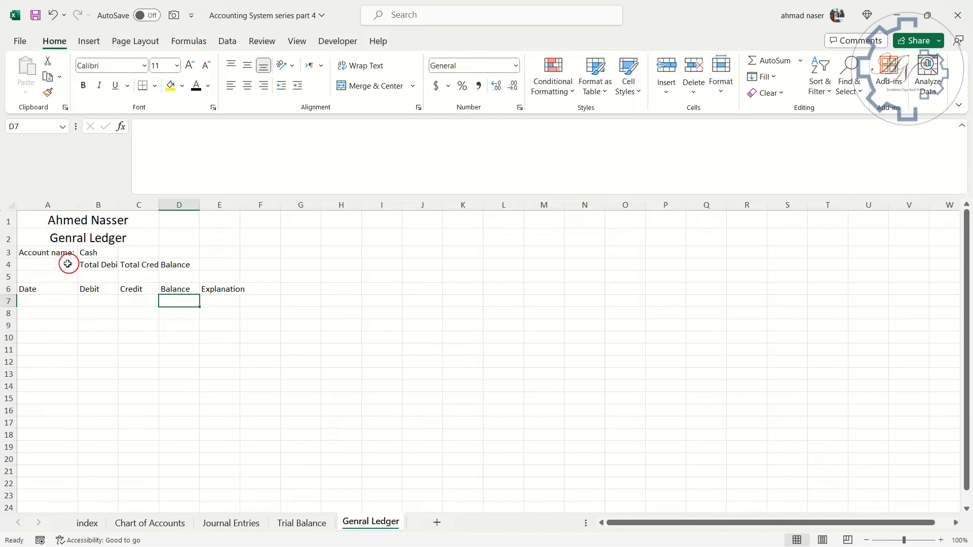
Widen columns B, C and D to fit their headings, and make the Explanation column E much wider
left_click_drag(98, 205, 160, 204)
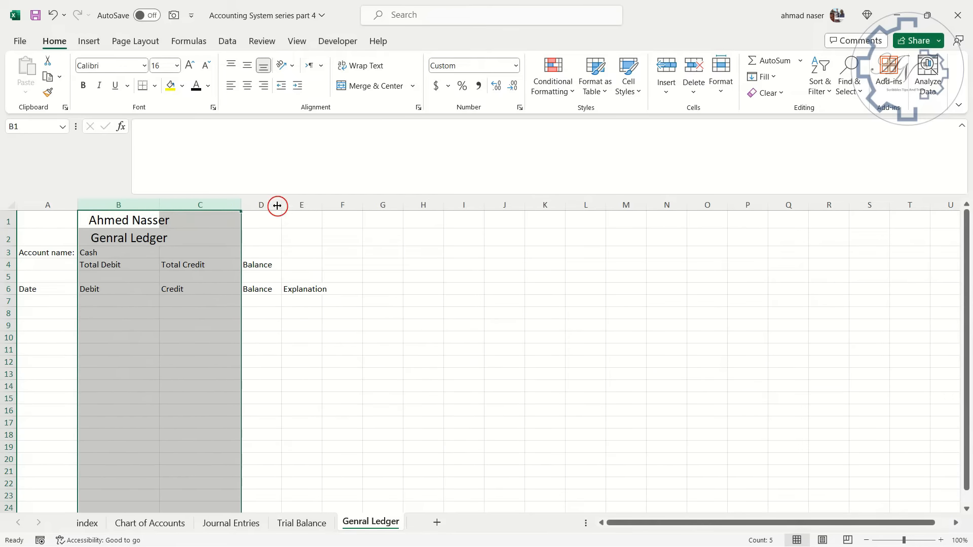
left_click(260, 205, "ctrl")
left_click_drag(283, 206, 338, 205)
left_click(388, 205)
left_click_drag(406, 205, 577, 204)
left_click(482, 288)
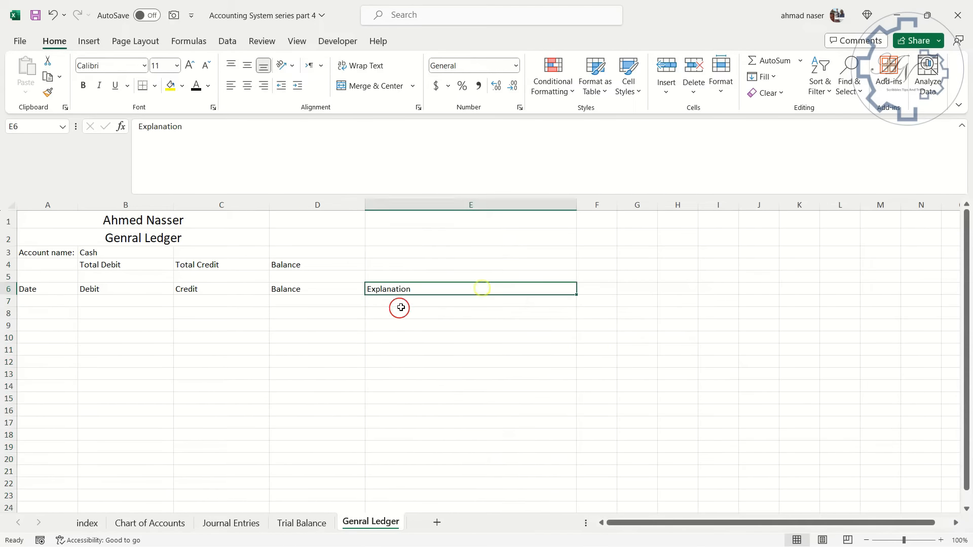
Make the account and heading rows A3:E6 bold with font size 14
left_click_drag(68, 254, 458, 283)
left_click(83, 85)
left_click(189, 66)
left_click(188, 65)
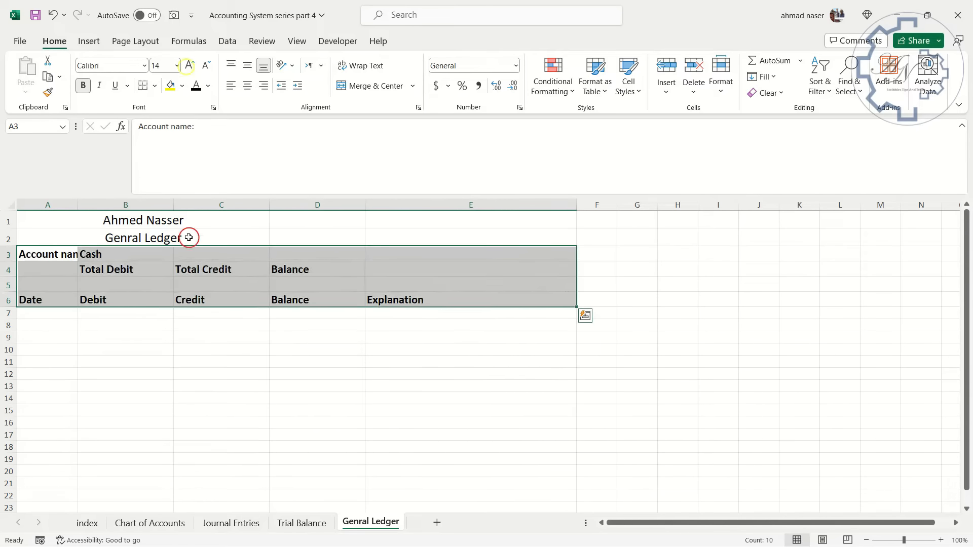
left_click(196, 284)
left_click(114, 301)
Fit column A to the enlarged Account name label
left_click_drag(164, 254, 304, 254)
left_click(104, 254)
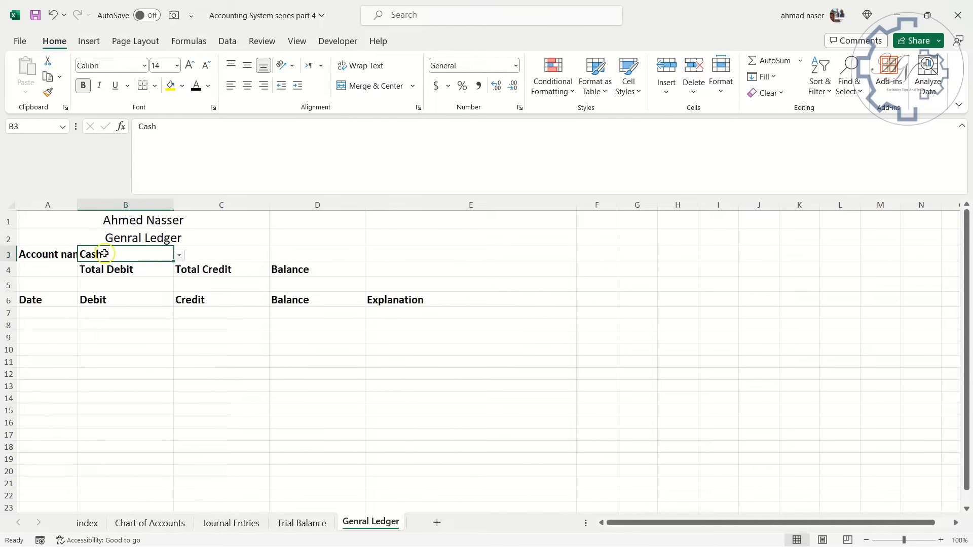
double_click(78, 205)
left_click(119, 301)
left_click(68, 301)
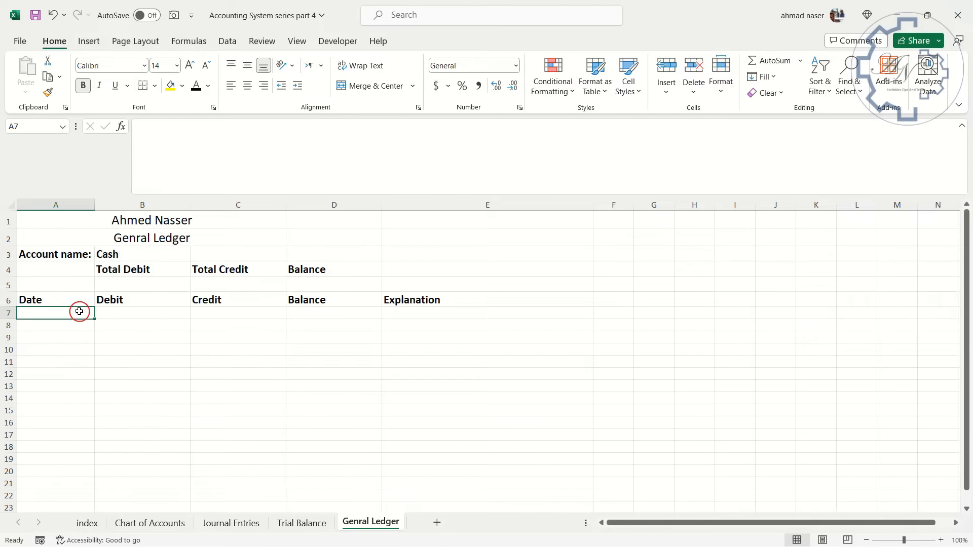
Copy the header row A1:F1 from Journal Entries into row 18 of Genral Ledger, starting at A18
left_click(218, 523)
left_click_drag(49, 223, 748, 229)
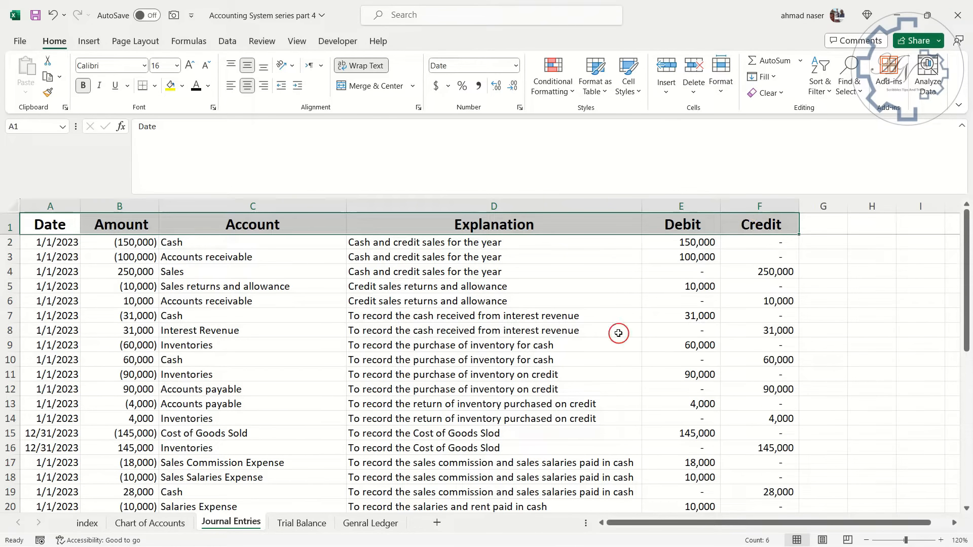
key("ctrl+c")
left_click(378, 522)
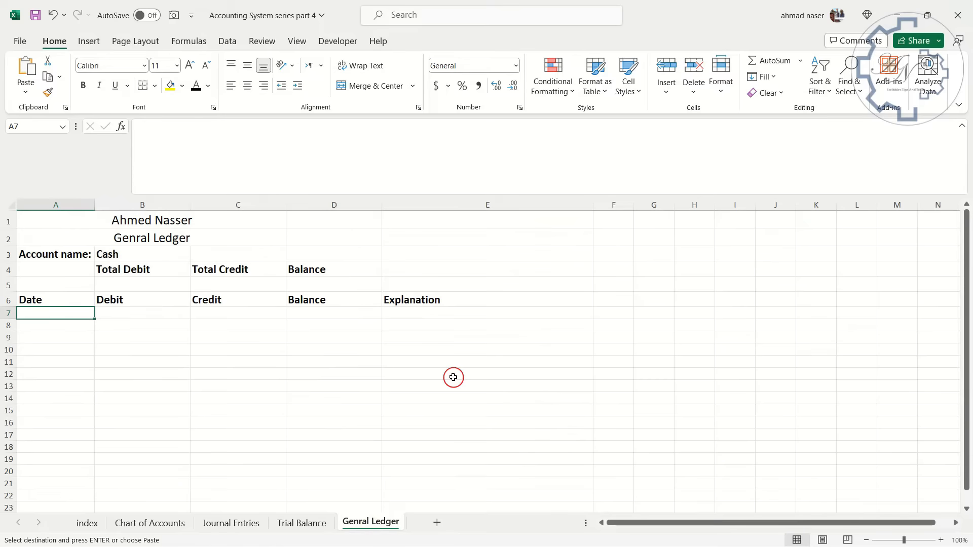
left_click(66, 445)
key("ctrl+v")
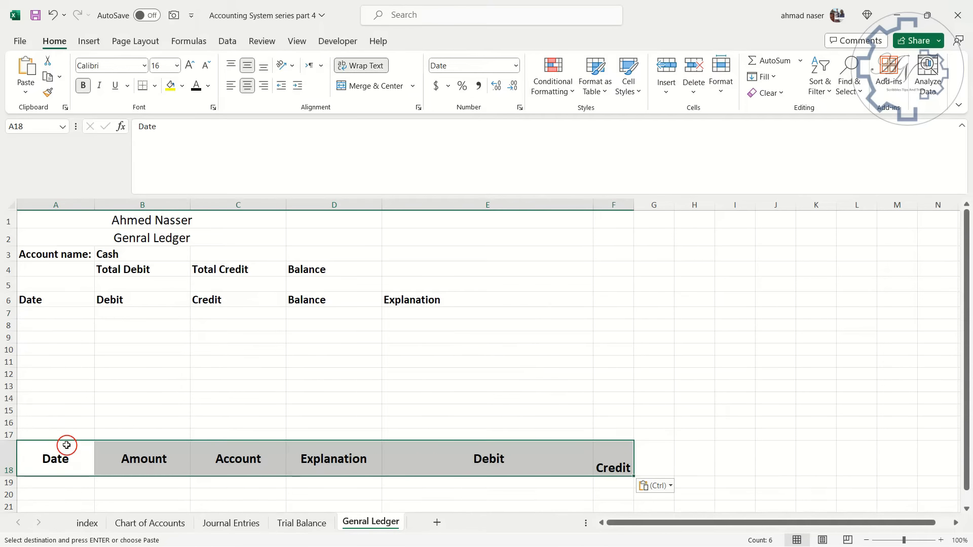
Start a FILTER formula in A19 under the copied Date header, with column A:A of Journal Entries as the array
scroll(66, 445, "down", 2)
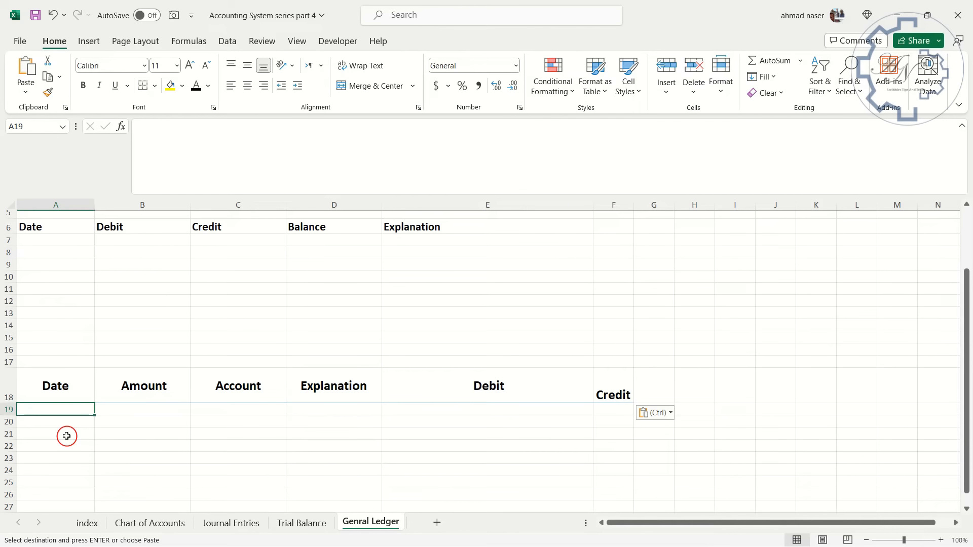
left_click(63, 388)
left_click(57, 412)
type("=")
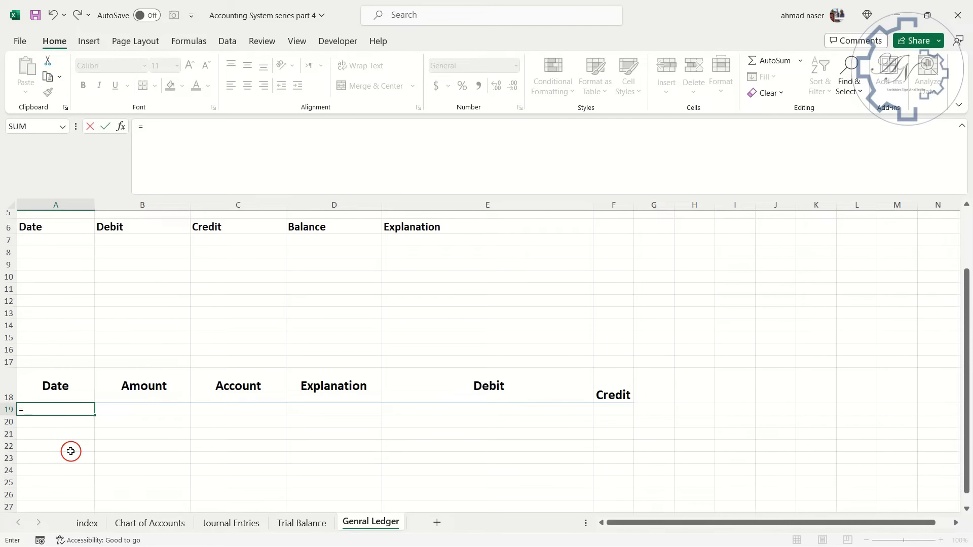
type("fil")
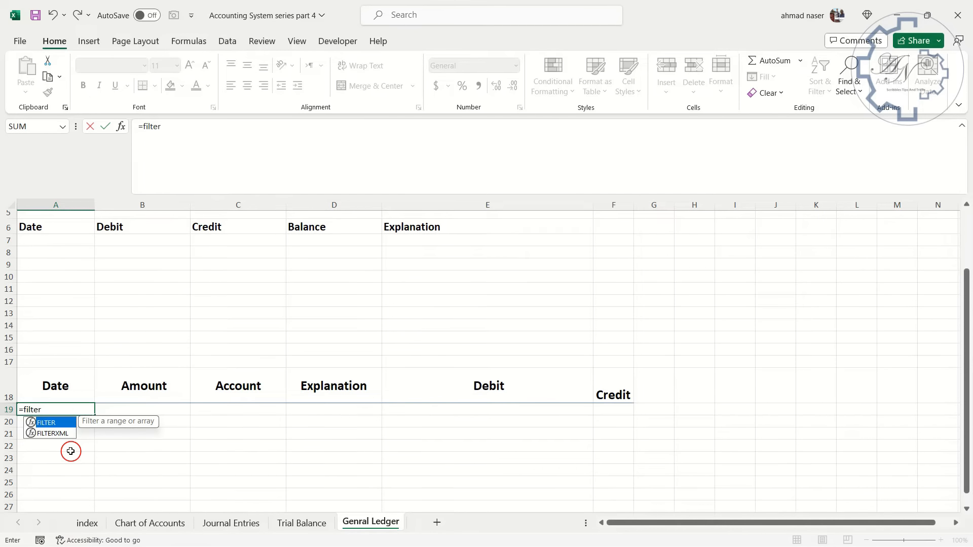
type("ter")
double_click(50, 423)
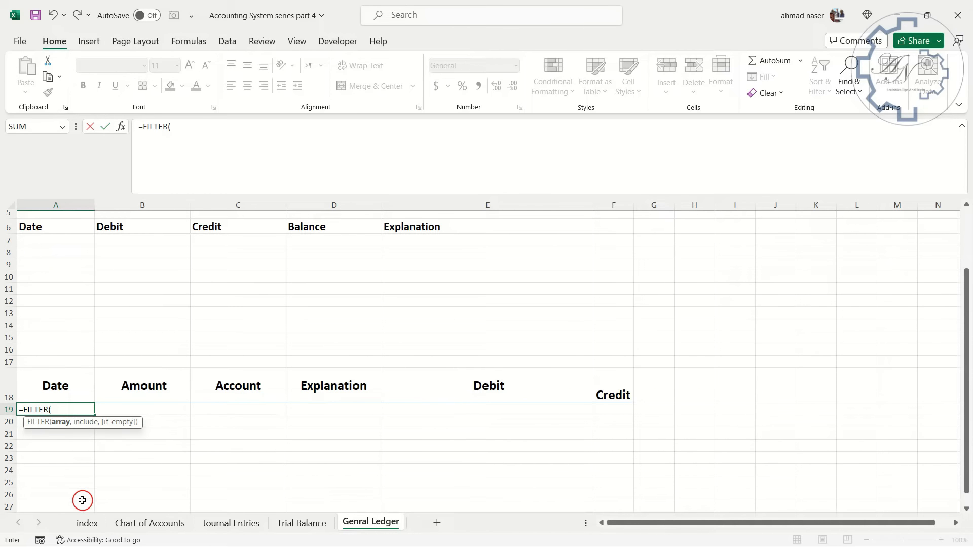
left_click(232, 523)
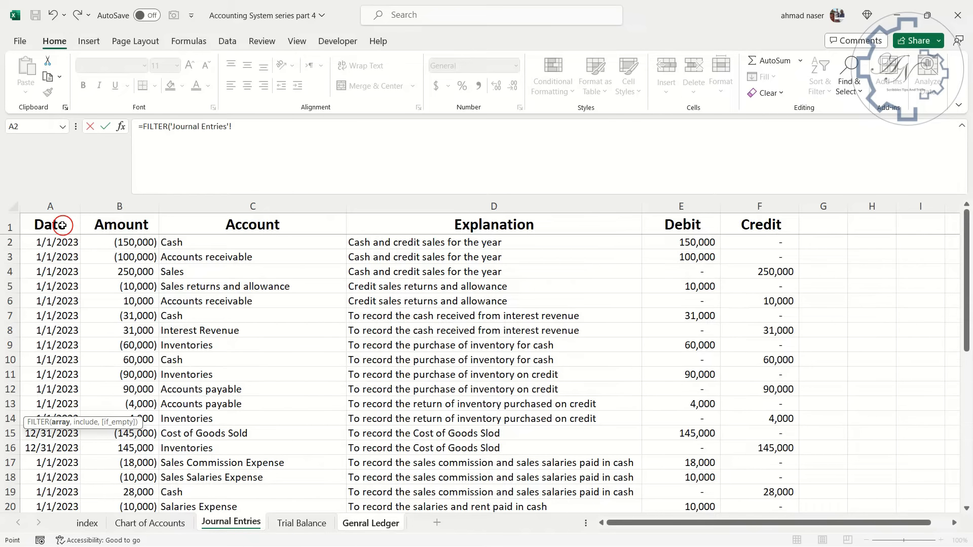
left_click(62, 204)
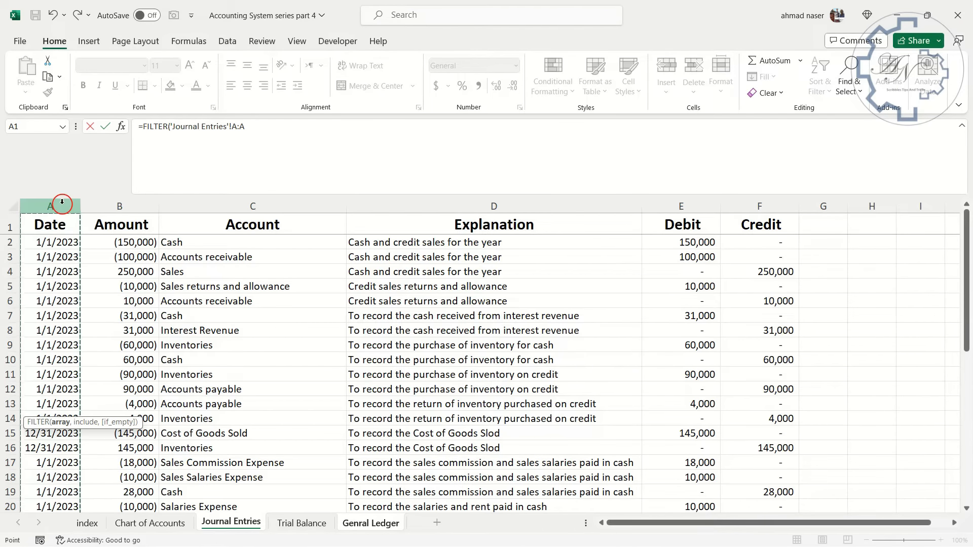
Complete the A19 FILTER formula with the condition that Journal Entries column $C:$C equals the account name in Genral Ledger B3
type(",")
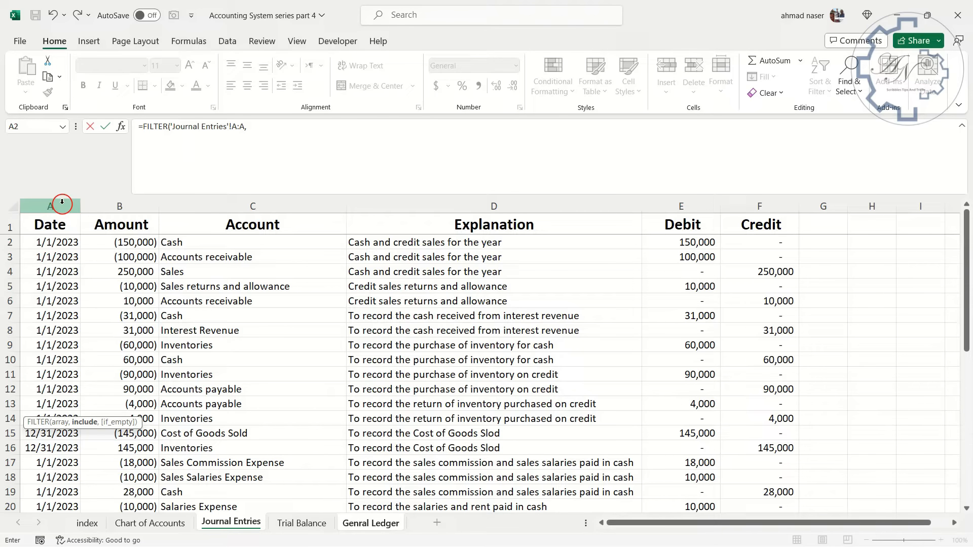
left_click(241, 206)
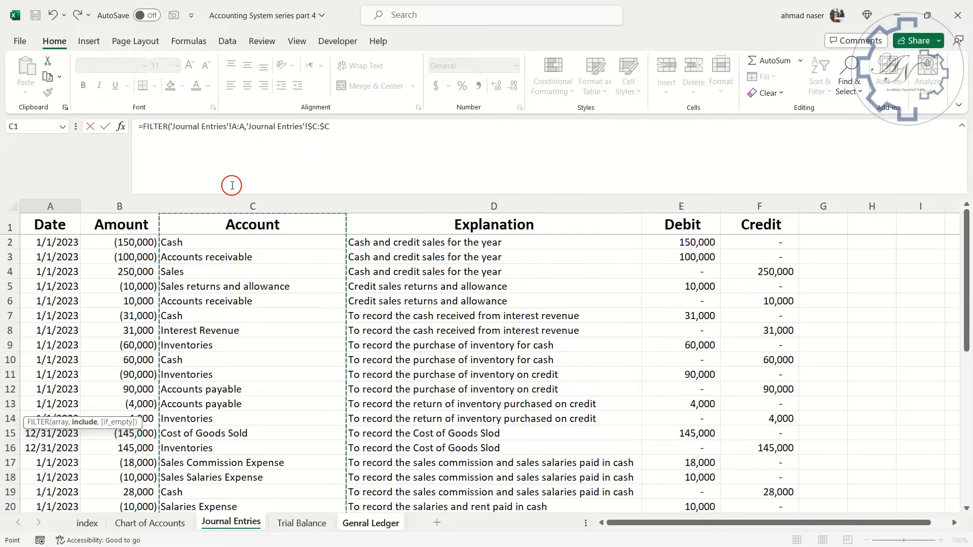
left_click(331, 151)
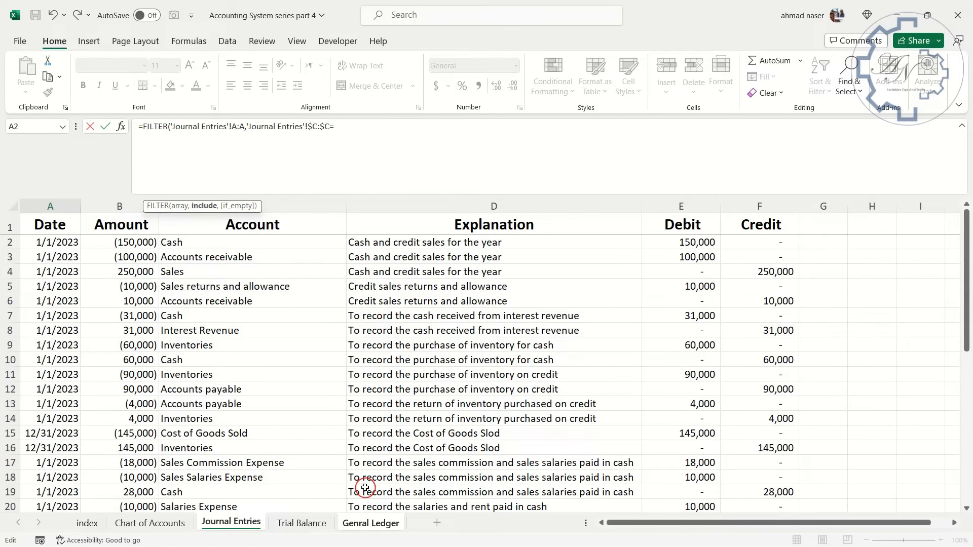
left_click(369, 523)
scroll(72, 248, "up", 2)
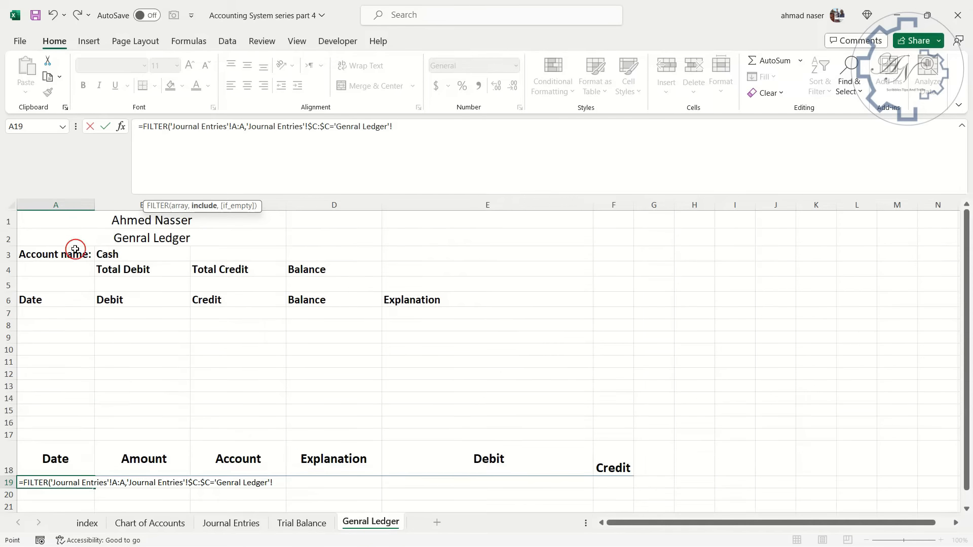
left_click(124, 255)
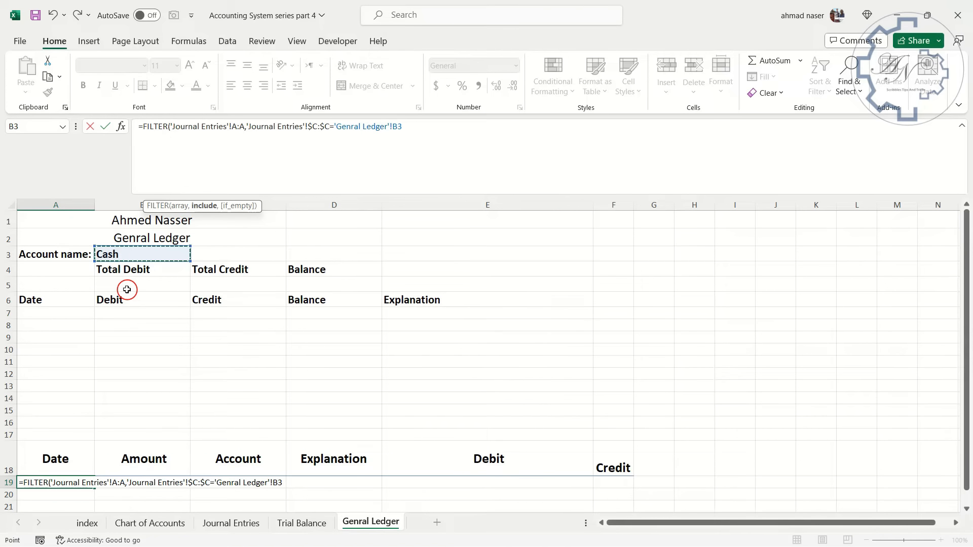
key("Return")
scroll(97, 364, "down", 4)
scroll(100, 361, "up", 4)
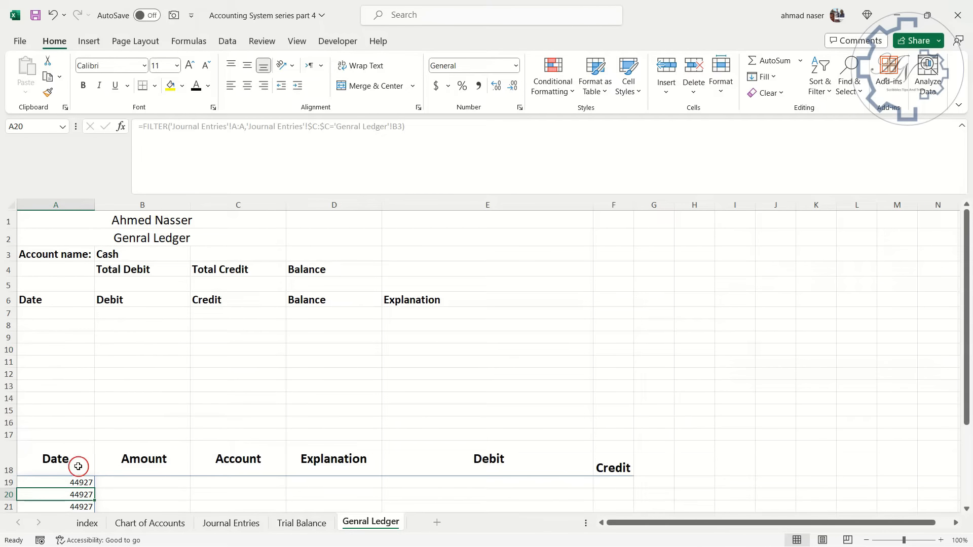
Make the B3 reference in the A19 FILTER formula absolute as $B$3
left_click(77, 482)
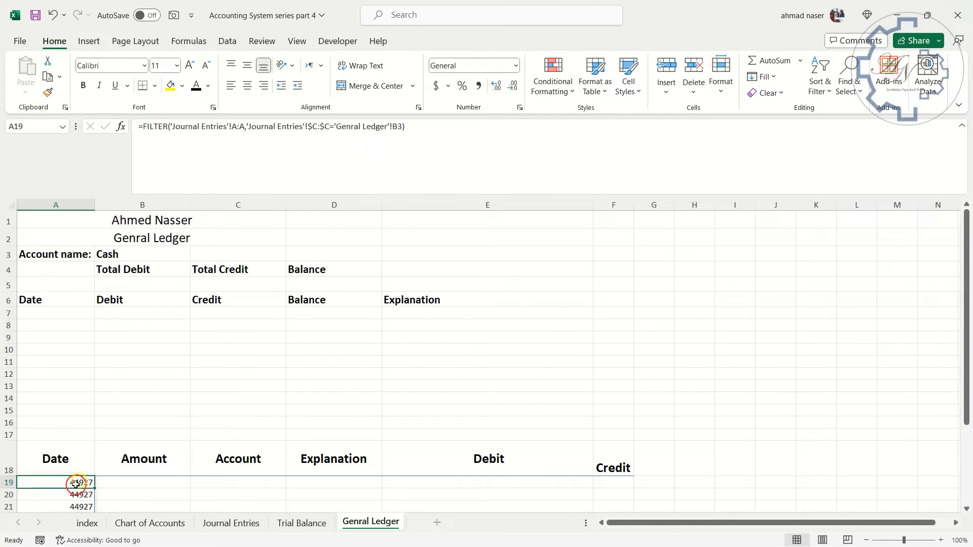
left_click(399, 126)
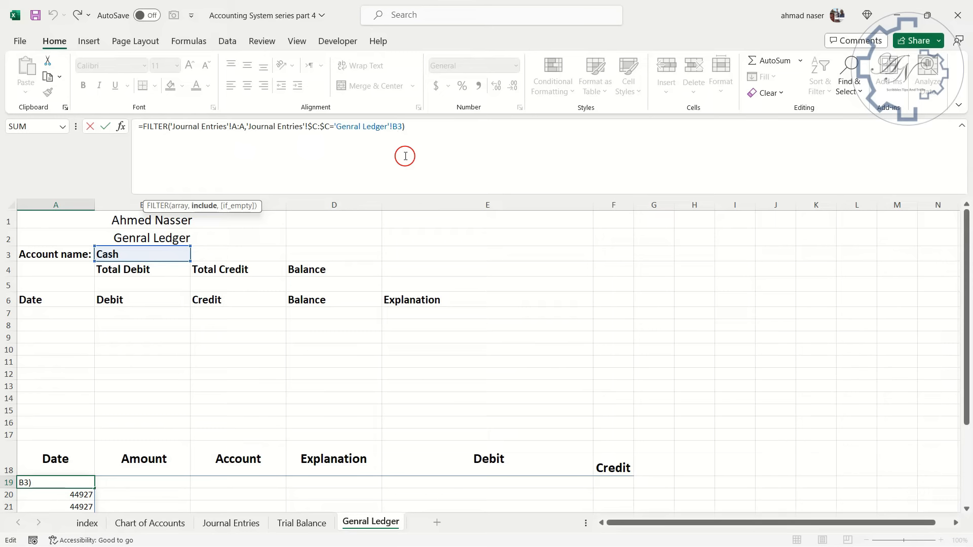
key("F4")
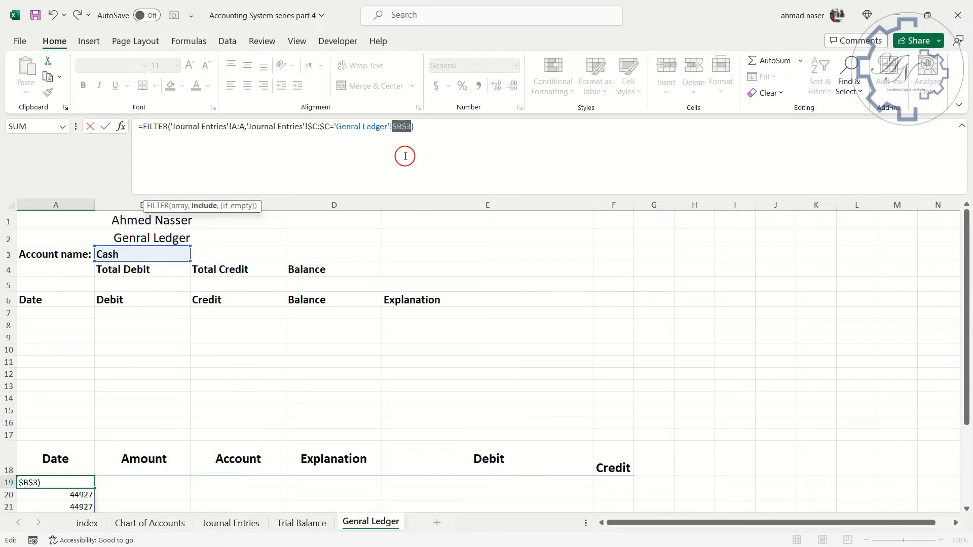
key("Return")
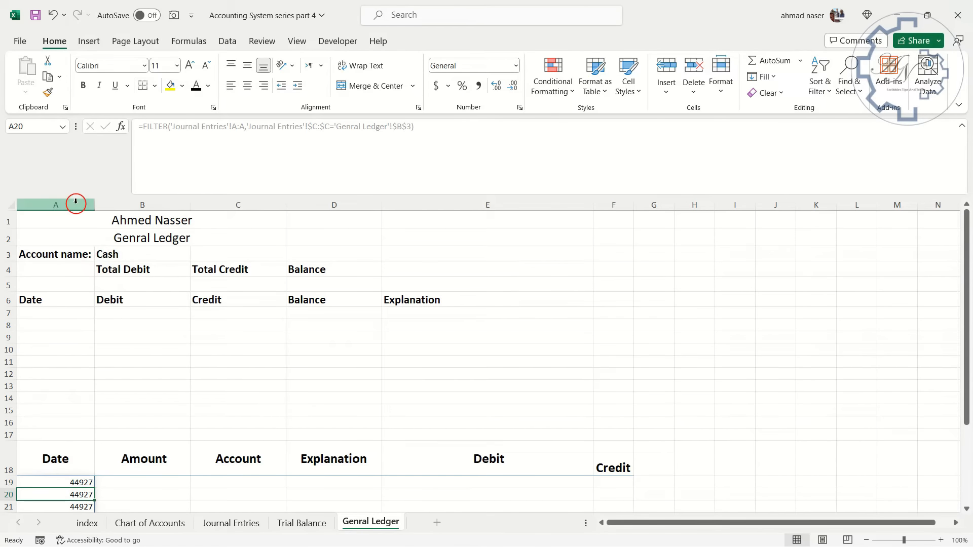
Format column A of the ledger sheet as Short Date
left_click(76, 204)
left_click(515, 66)
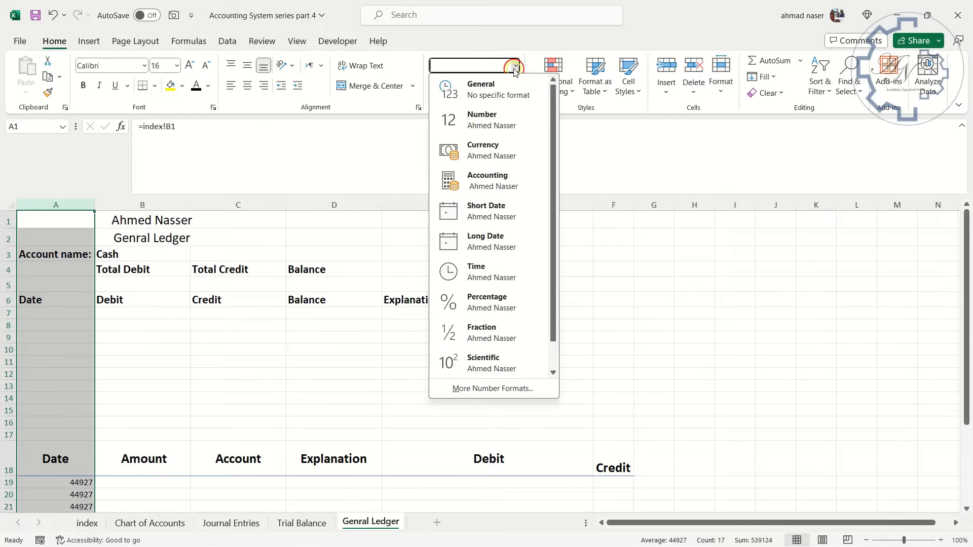
left_click(508, 210)
scroll(49, 372, "down", 2)
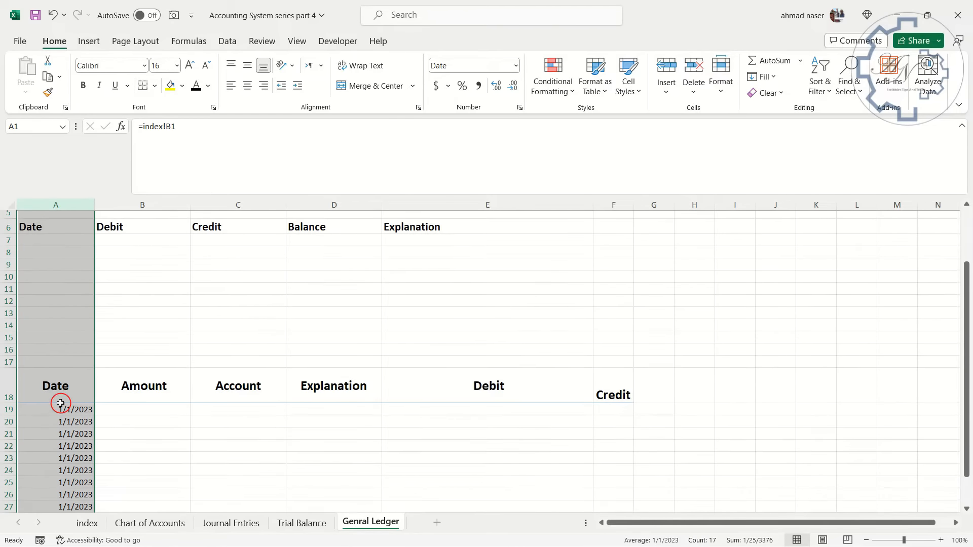
Fill the A19 FILTER formula across to F19 without carrying over the formatting
left_click(63, 409)
scroll(86, 359, "down", 2)
left_click_drag(95, 343, 615, 355)
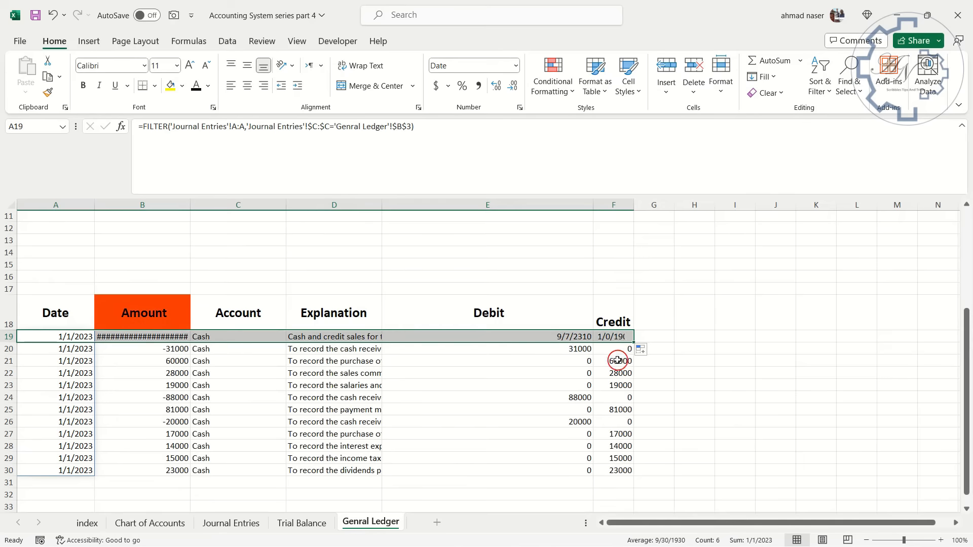
left_click(646, 349)
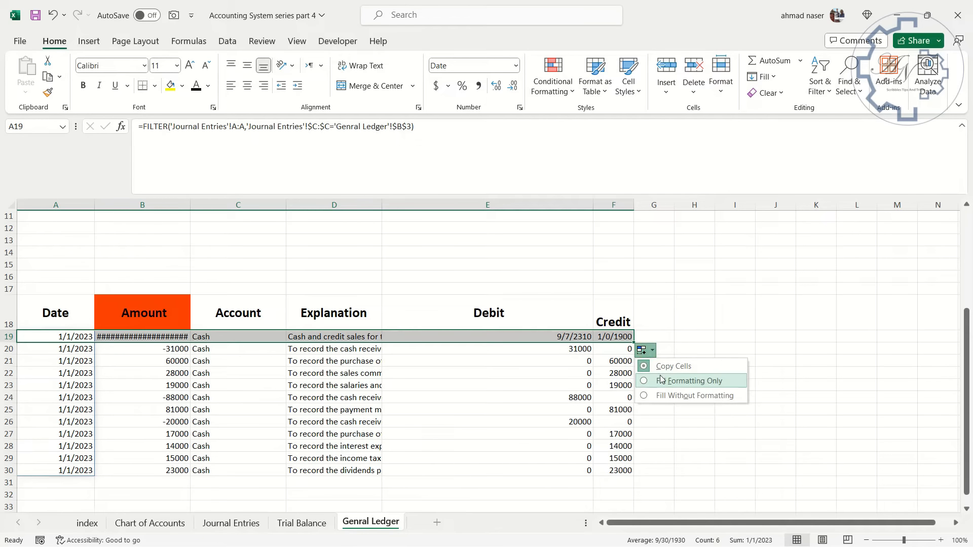
left_click(658, 395)
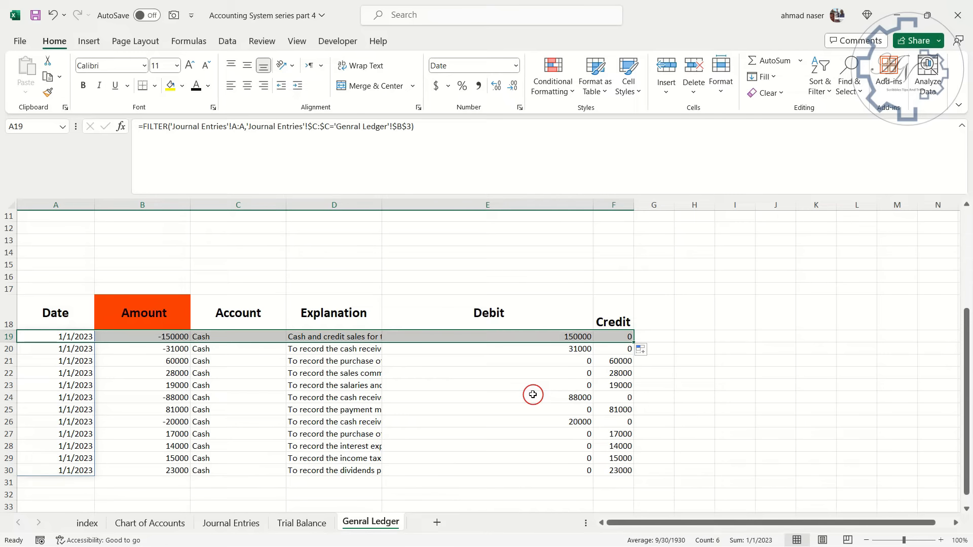
scroll(583, 326, "up", 3)
scroll(554, 402, "down", 1)
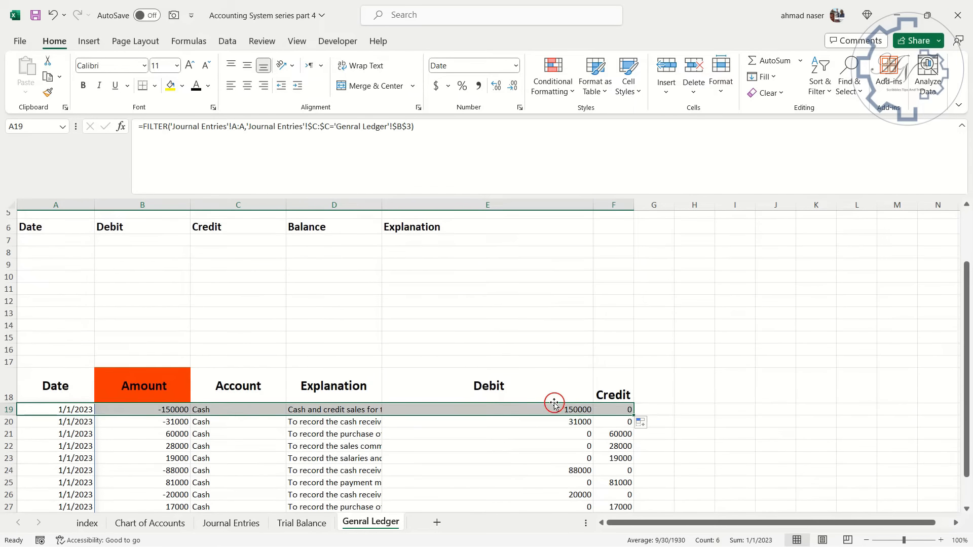
Move the Debit formula from E19 to B7 and the Credit formula from F19 to C7
left_click(554, 406)
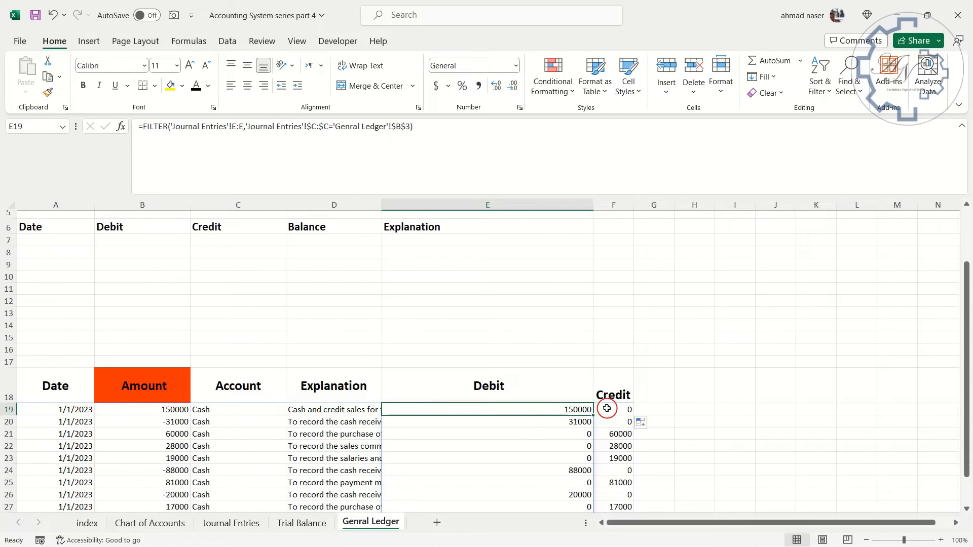
left_click_drag(567, 416, 147, 243)
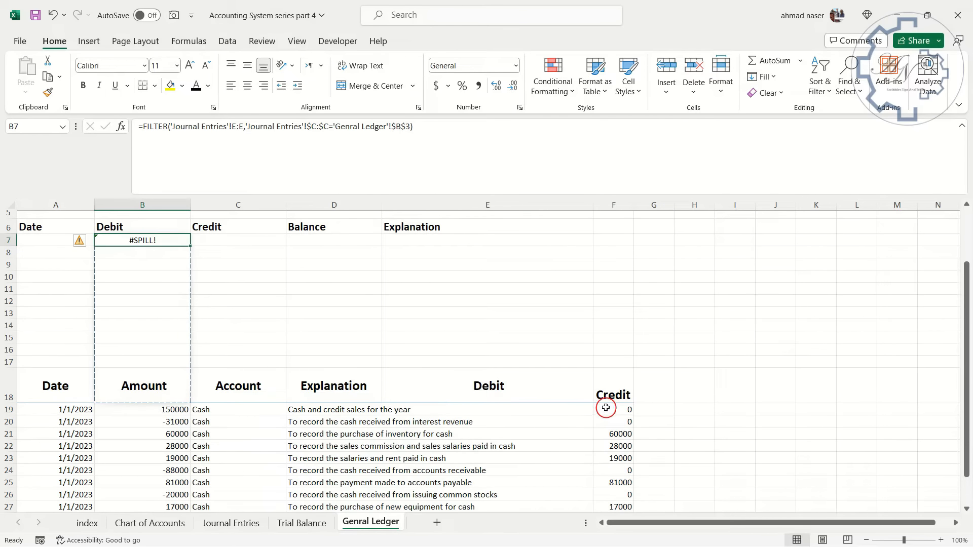
left_click(608, 409)
left_click_drag(613, 416, 238, 248)
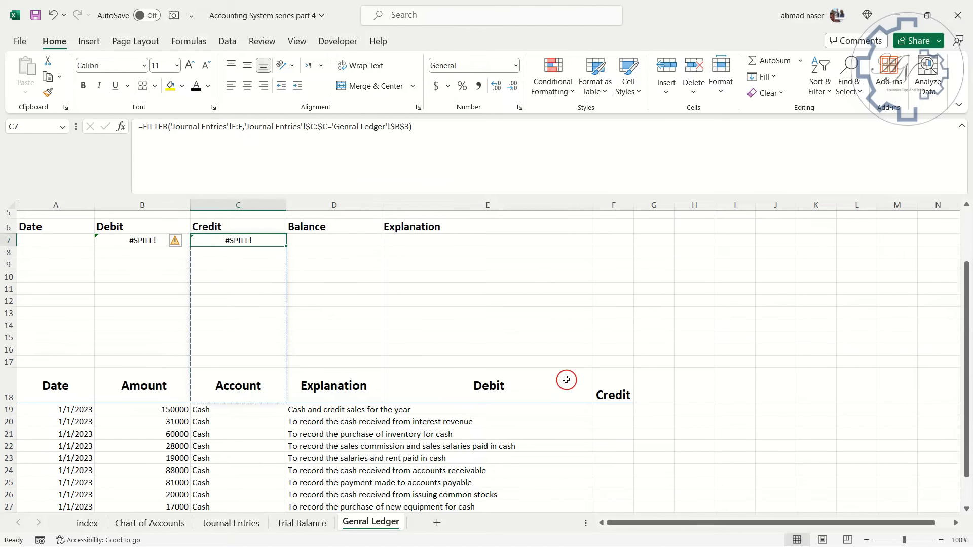
Move the Date formula from A19 to A7 and the Explanation formula from D19 to E7
scroll(554, 365, "down", 1)
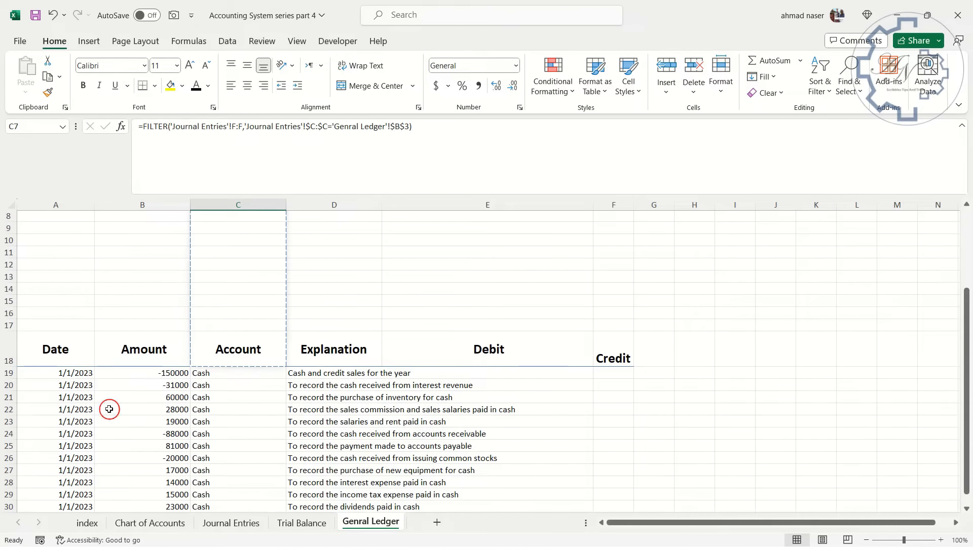
left_click(76, 373)
scroll(79, 375, "up", 3)
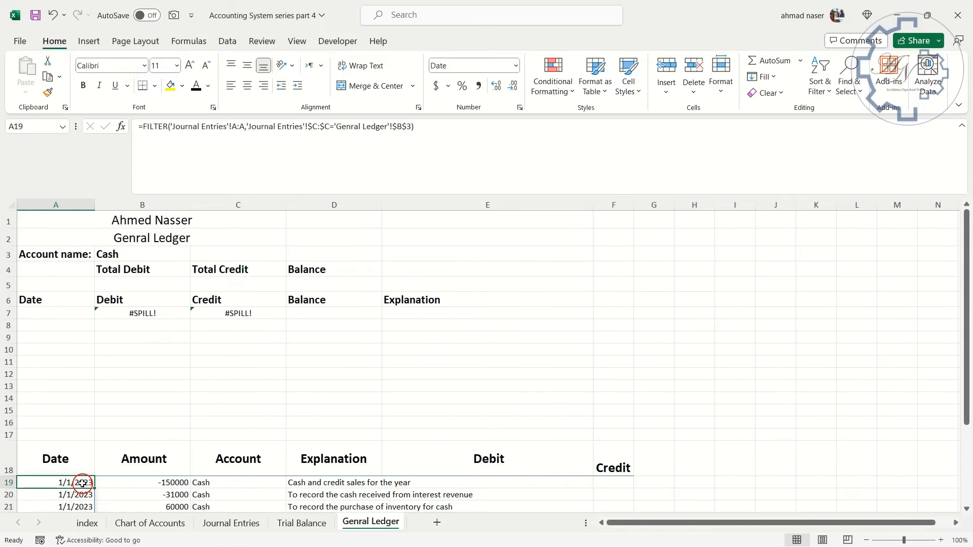
left_click_drag(77, 489, 76, 320)
scroll(204, 388, "down", 1)
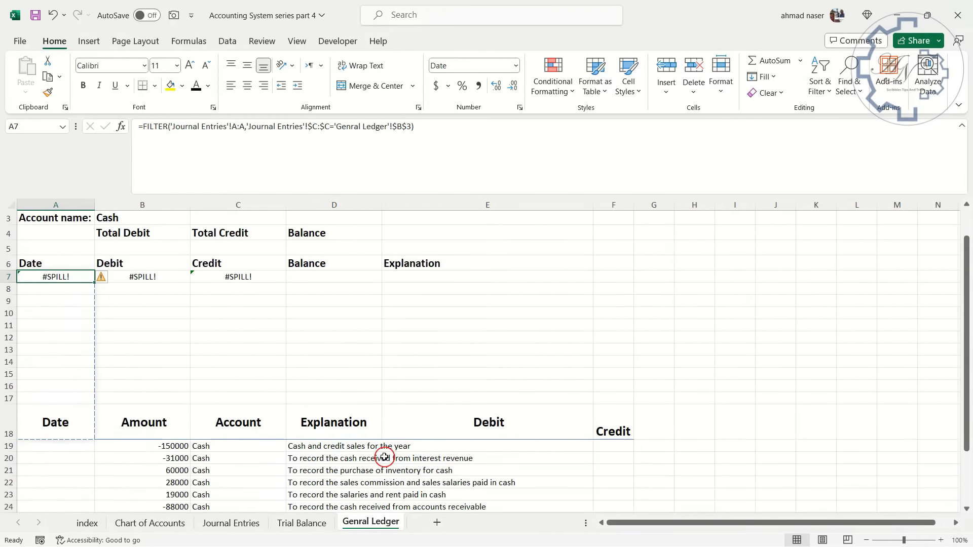
left_click(371, 443)
left_click_drag(332, 442, 506, 284)
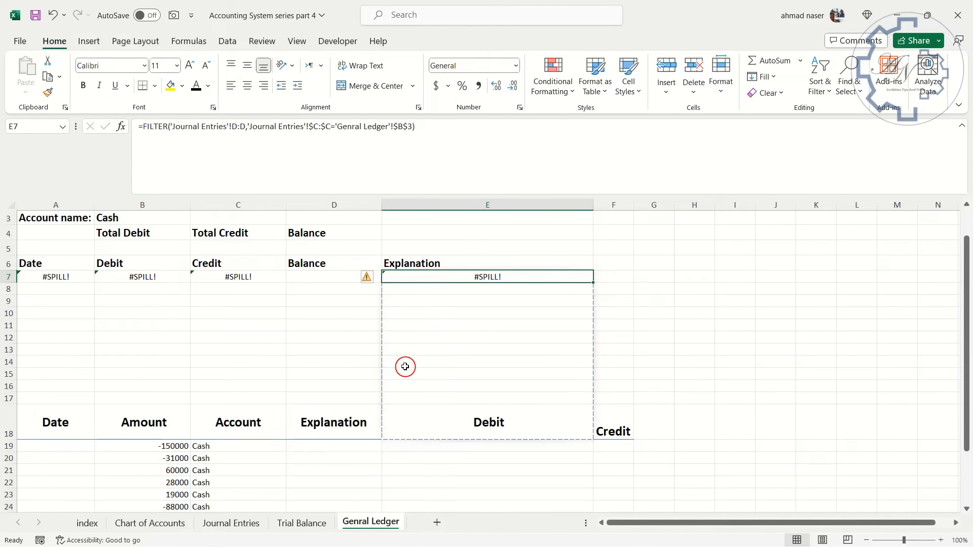
Delete the leftover helper headings and formulas in A18:F30
scroll(405, 366, "down", 1)
left_click_drag(613, 385, 82, 486)
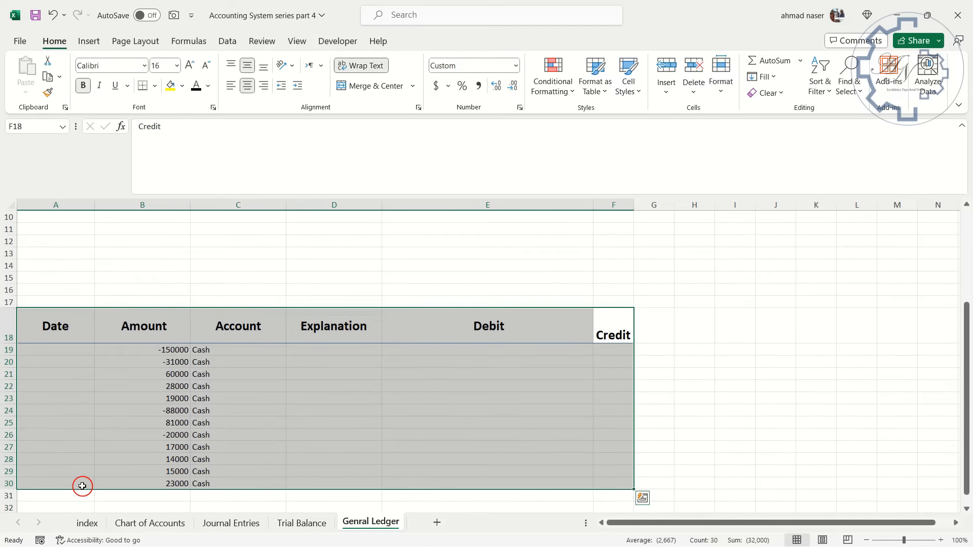
key("Delete")
scroll(152, 428, "up", 3)
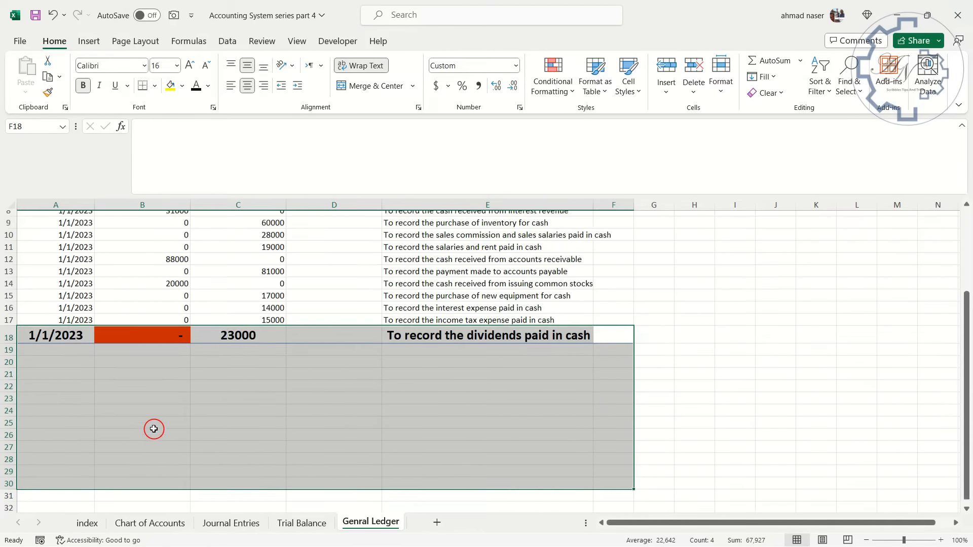
Copy the plain formatting of entry rows 14 to 16 onto row 18 to replace its leftover header style
left_click_drag(477, 399, 618, 395)
left_click_drag(364, 398, 40, 377)
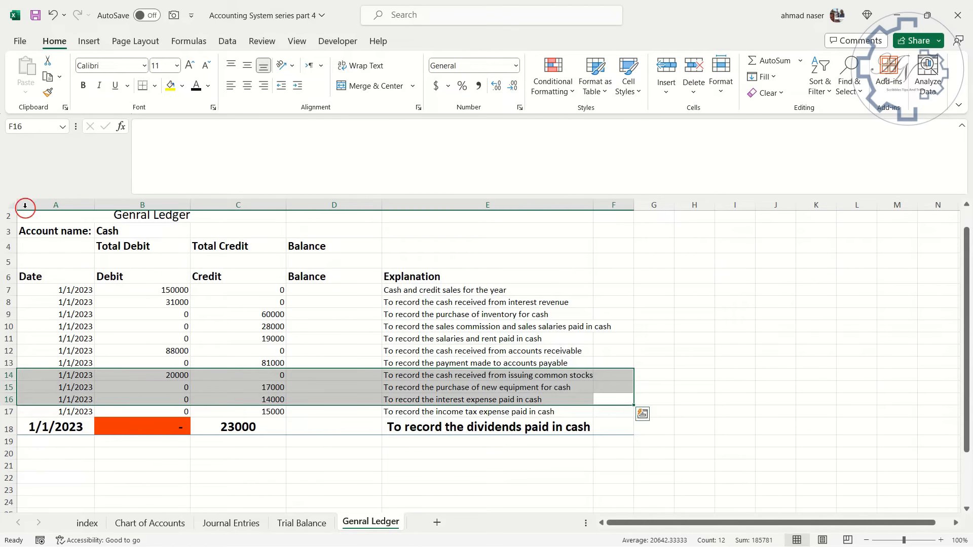
left_click(47, 93)
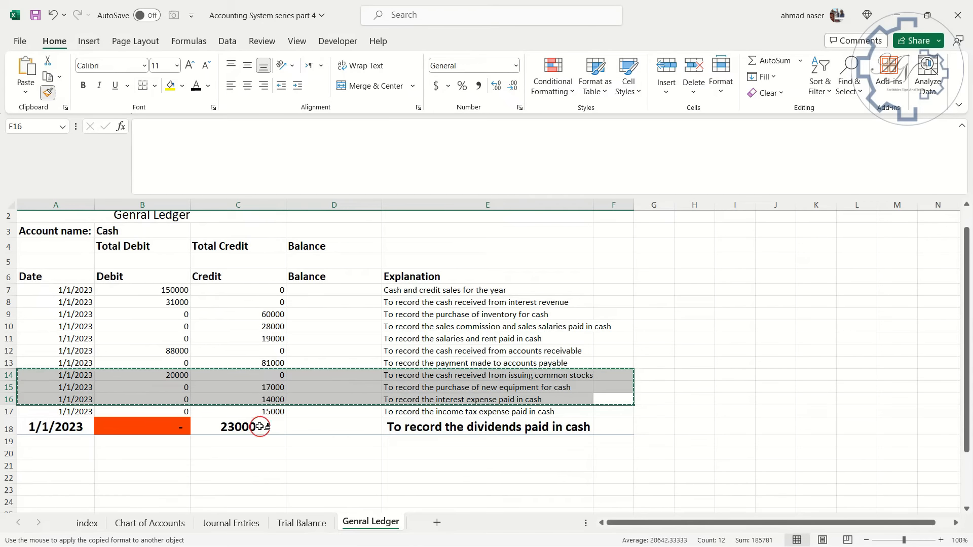
left_click(78, 427)
left_click(208, 427)
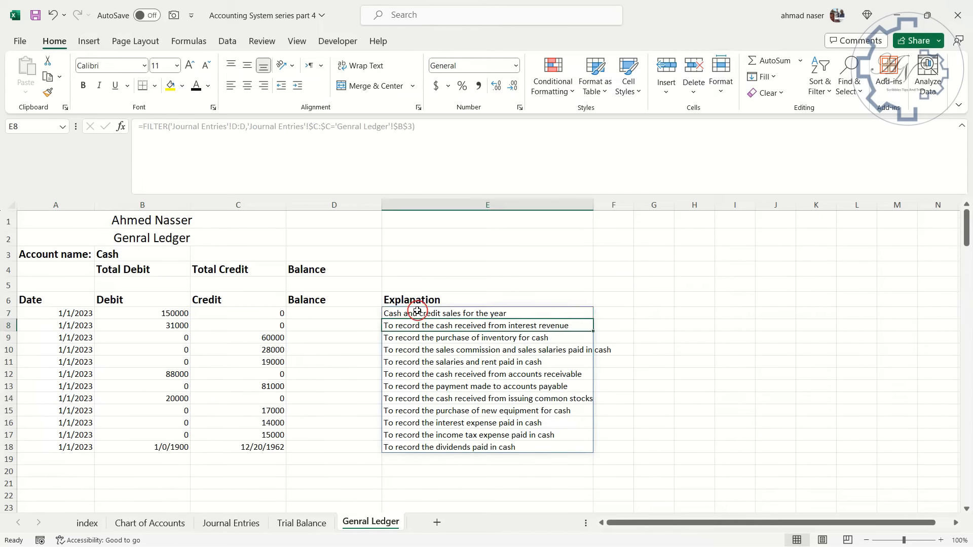
Move the filtered entries down one row to start at A8, and enter the date 1-1 in A7
left_click_drag(417, 311, 60, 457)
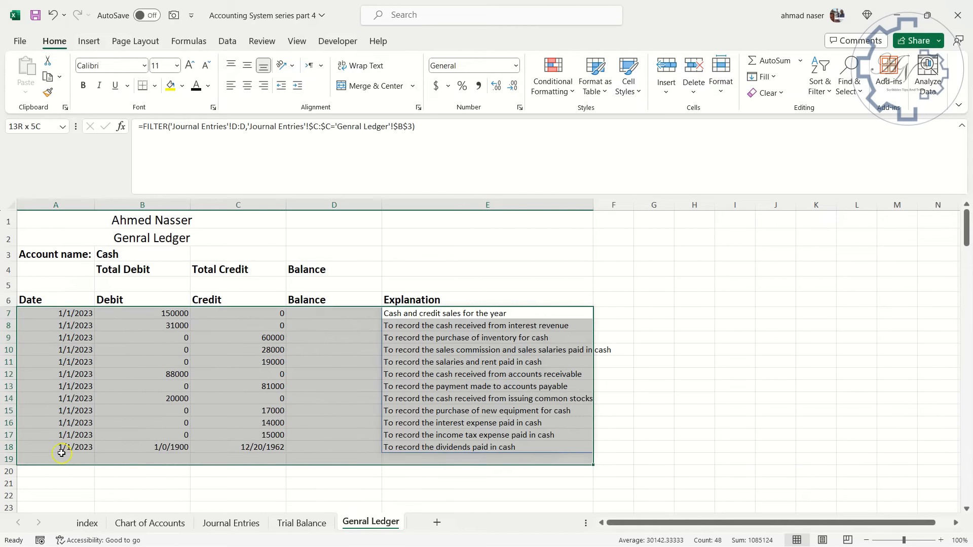
left_click_drag(60, 312, 456, 462)
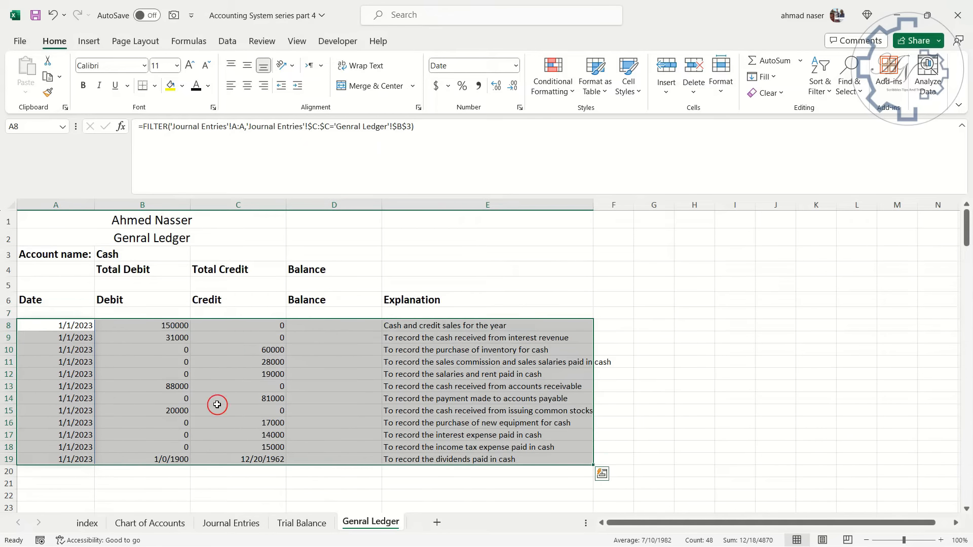
left_click(39, 309)
type("1")
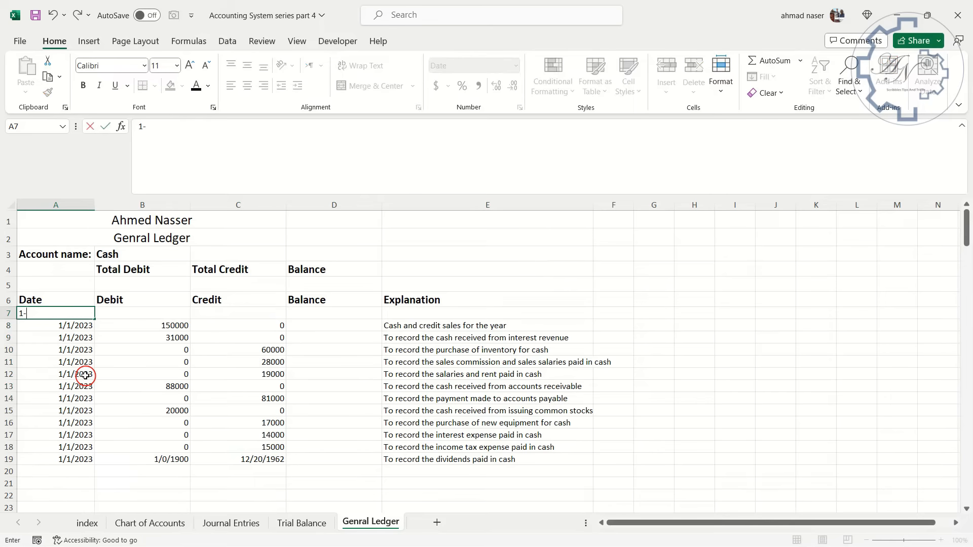
type("-1")
key("Return")
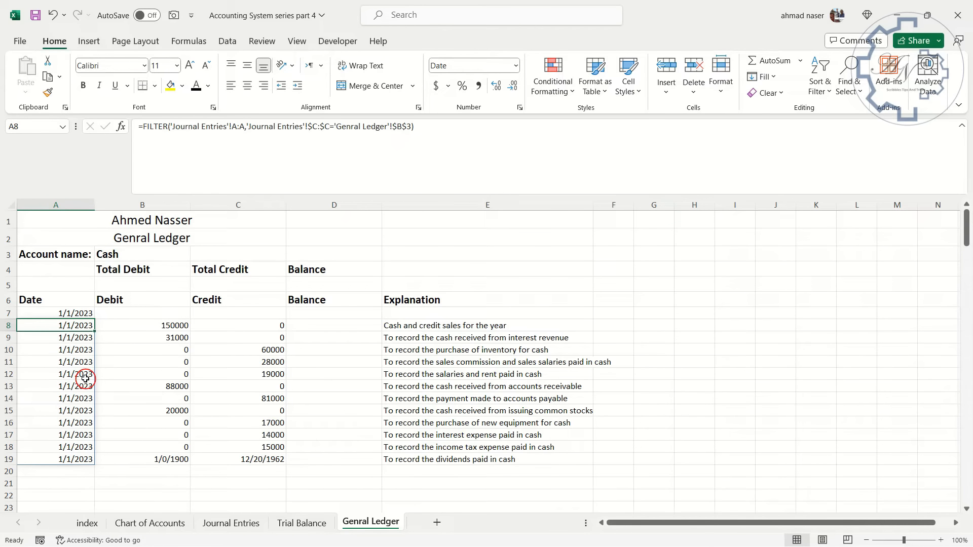
Enter "Opening Balance" as the explanation in E7
left_click(114, 314)
left_click(393, 313)
type("Opening Balance")
Look up the opening balance in D7 with =XLOOKUP(B3,'Chart of Accounts'!A:A,'Chart of Accounts'!B:B)
left_click(326, 315)
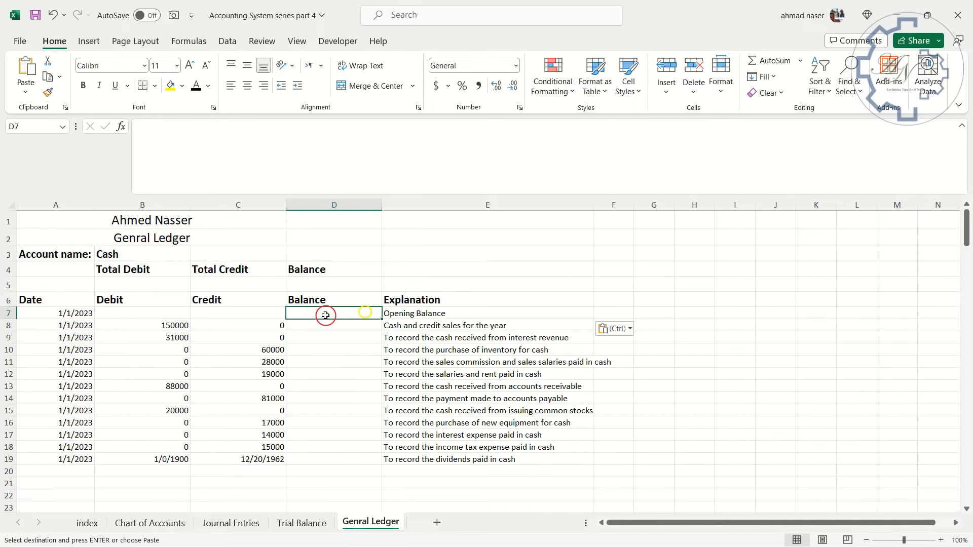
left_click(259, 314)
left_click(315, 314)
type("=")
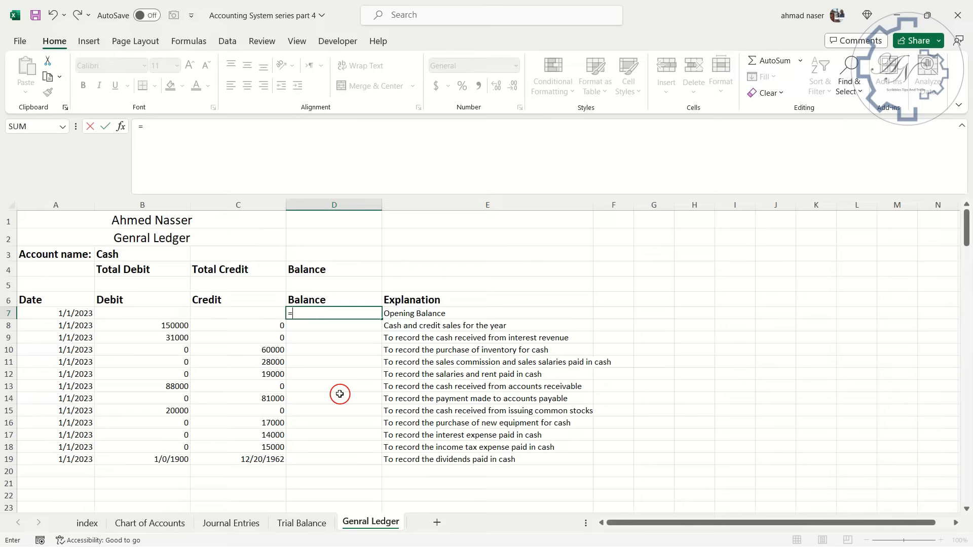
type("xlo")
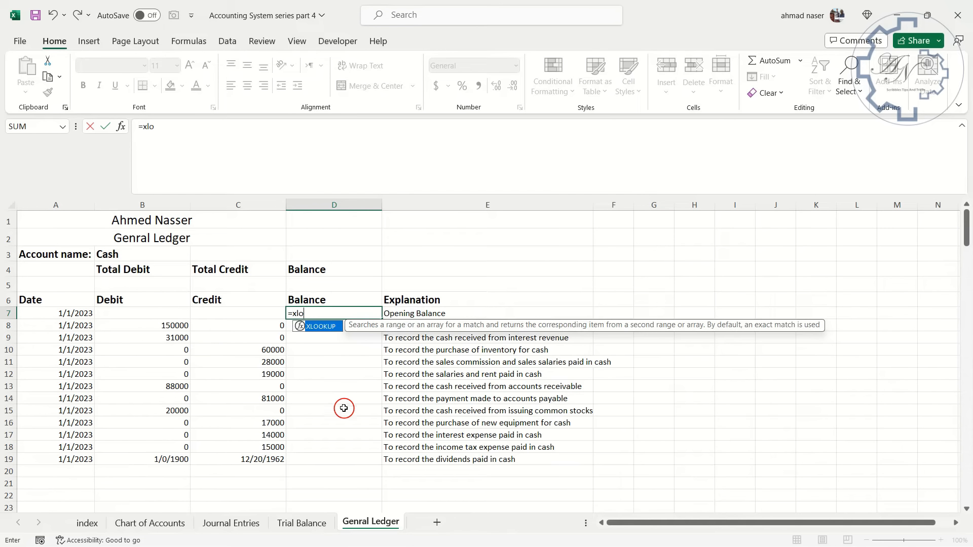
double_click(321, 327)
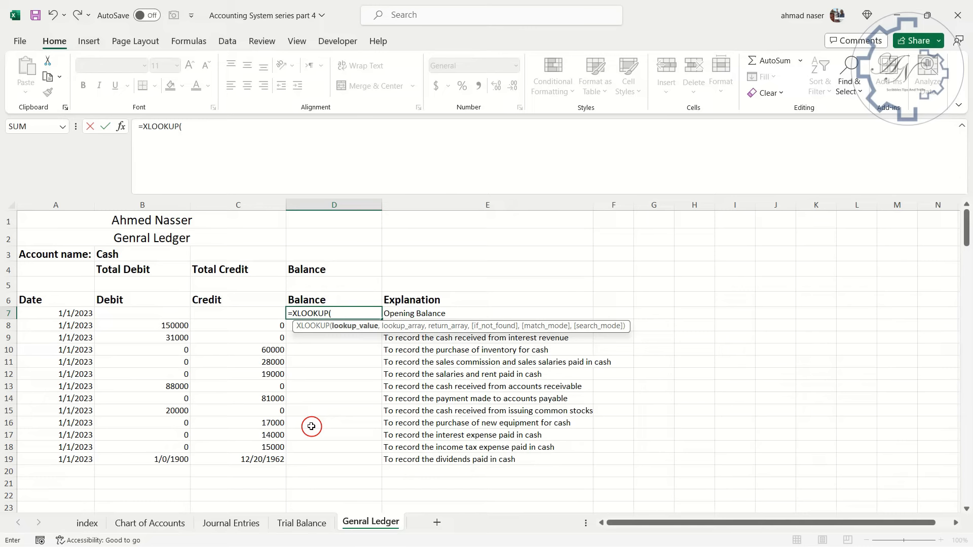
left_click(162, 257)
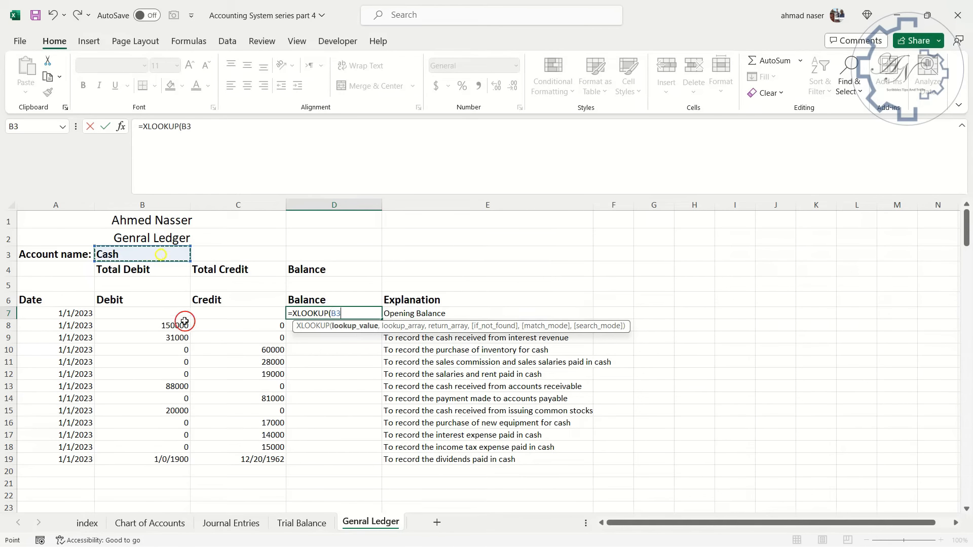
type(",")
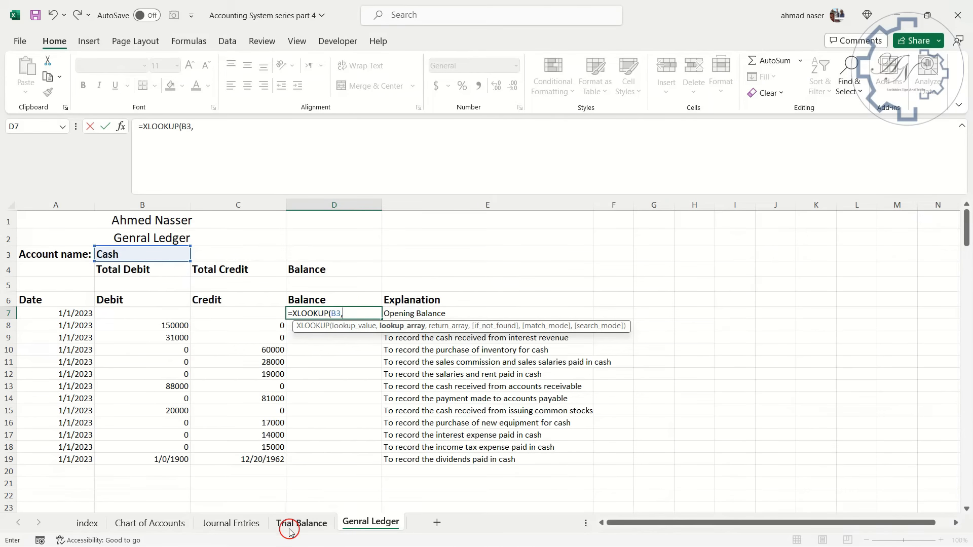
left_click(171, 525)
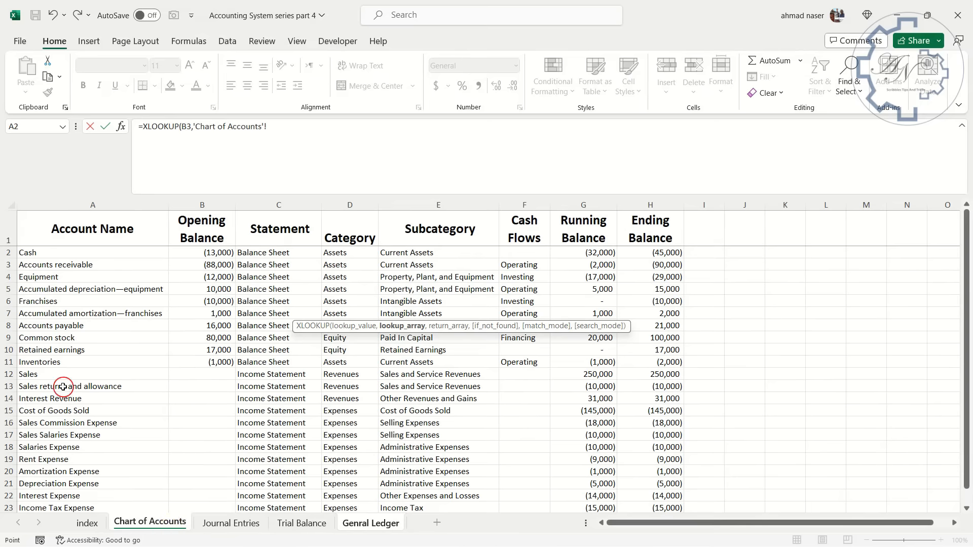
left_click(105, 203)
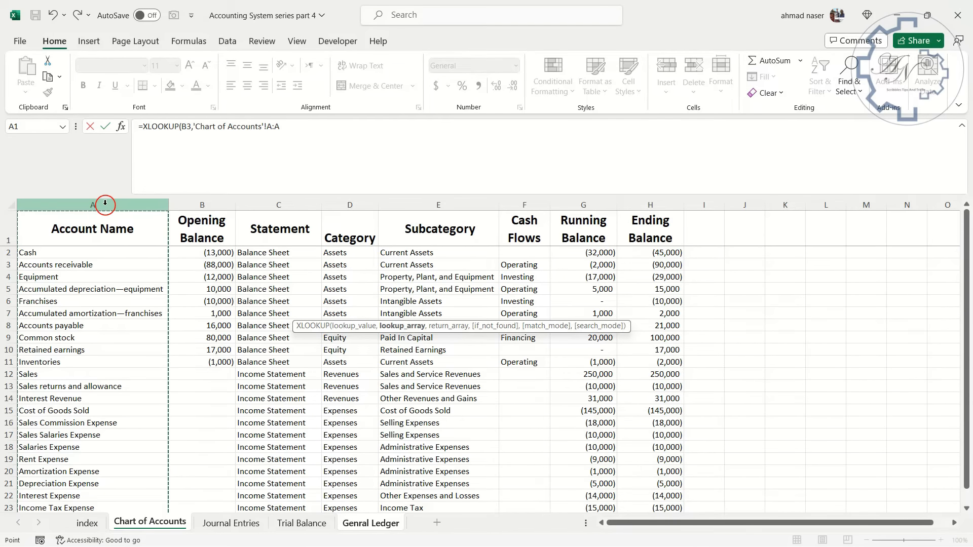
type(",")
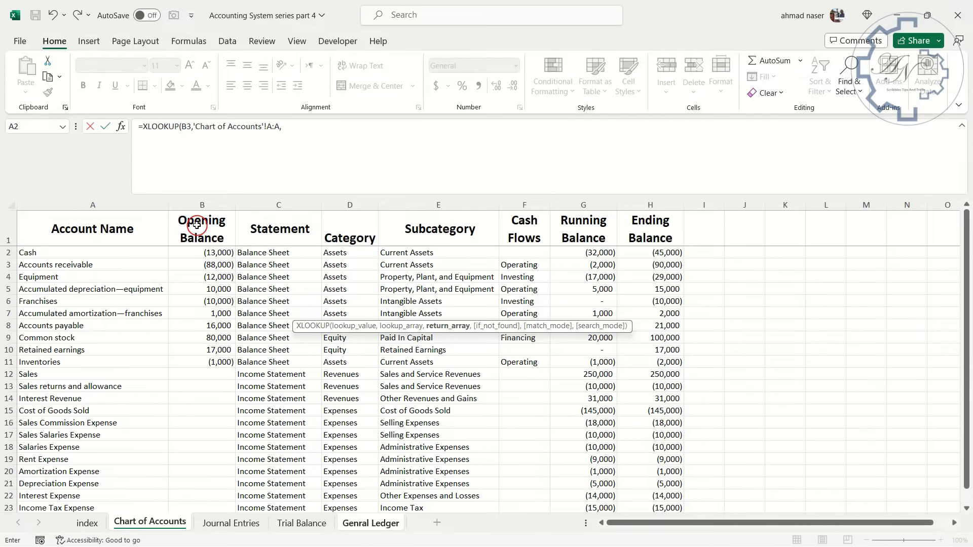
left_click(200, 203)
key("Return")
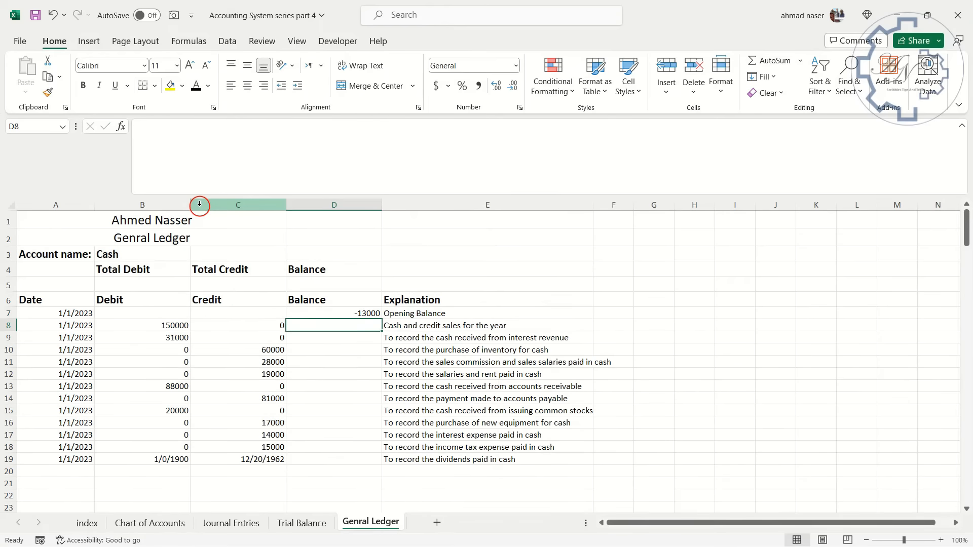
left_click(361, 314)
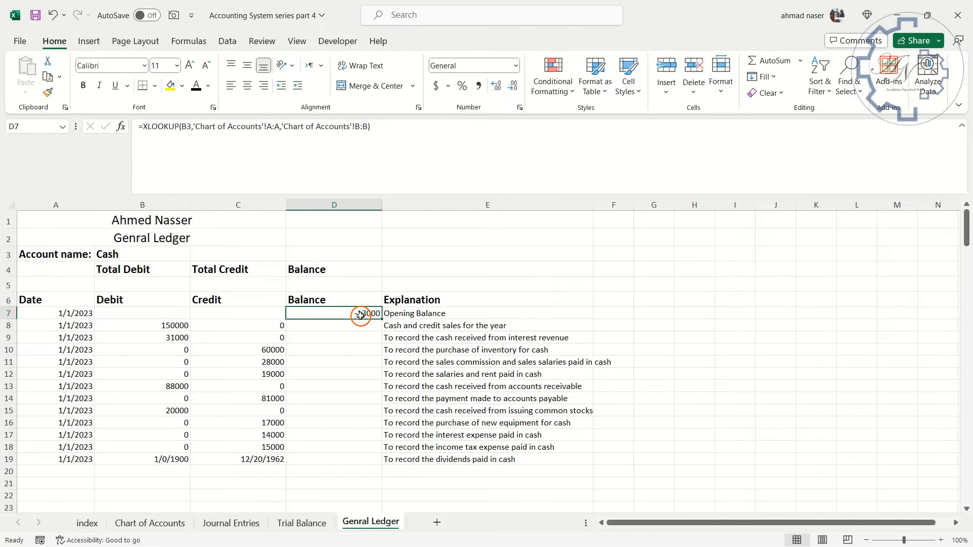
Format the Debit, Credit and Balance columns B to D in comma style with no decimal places
left_click_drag(364, 203, 165, 204)
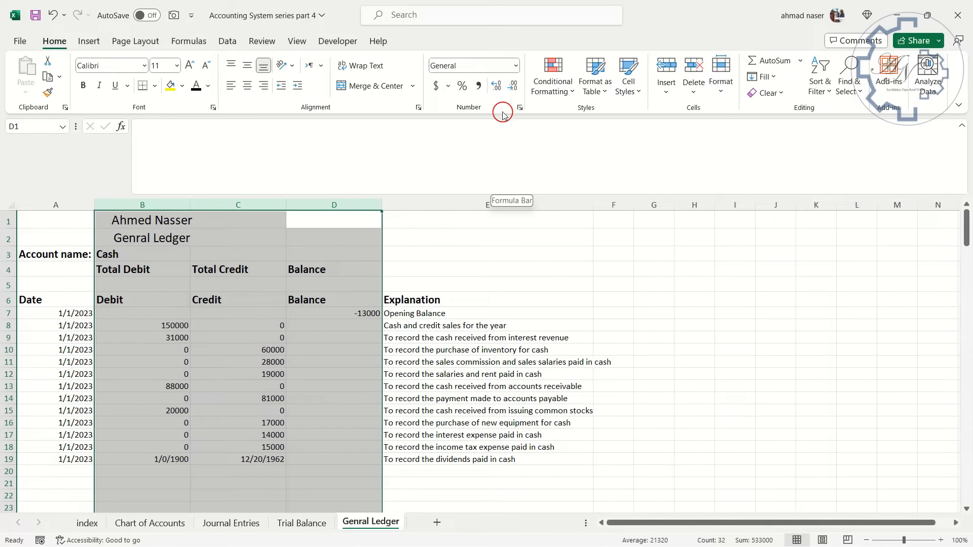
left_click(478, 94)
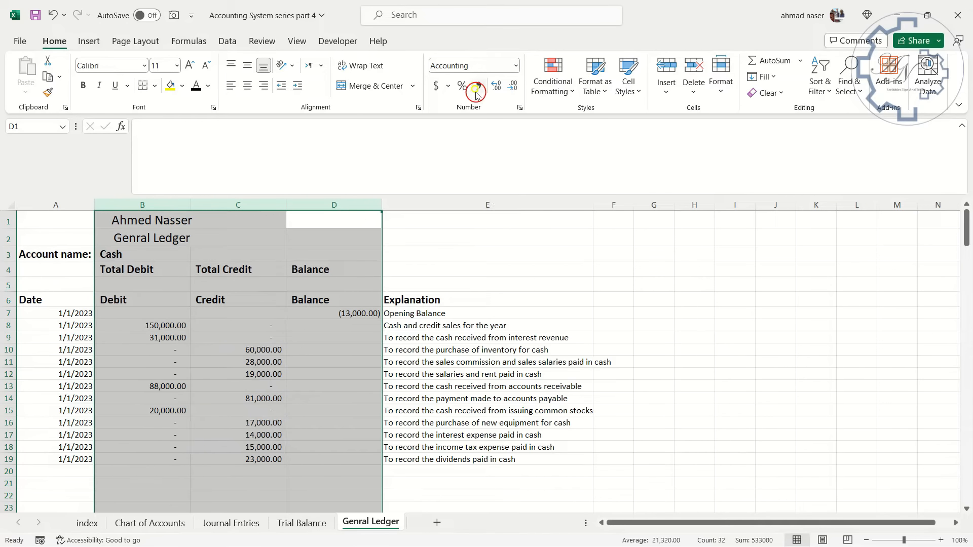
left_click(514, 85)
left_click(514, 85)
left_click(332, 362)
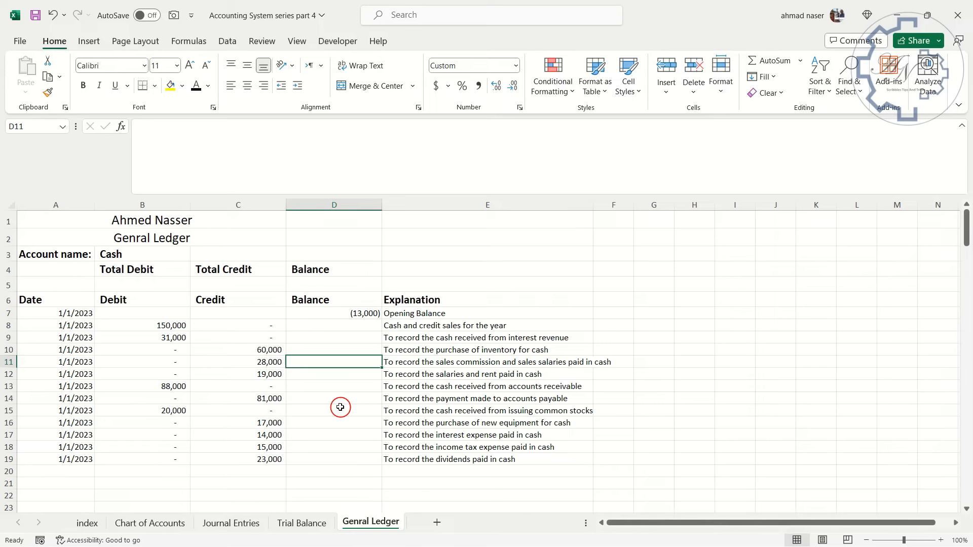
Enter =MIN(D7,0) as the opening debit amount in B7
left_click(142, 314)
type("=")
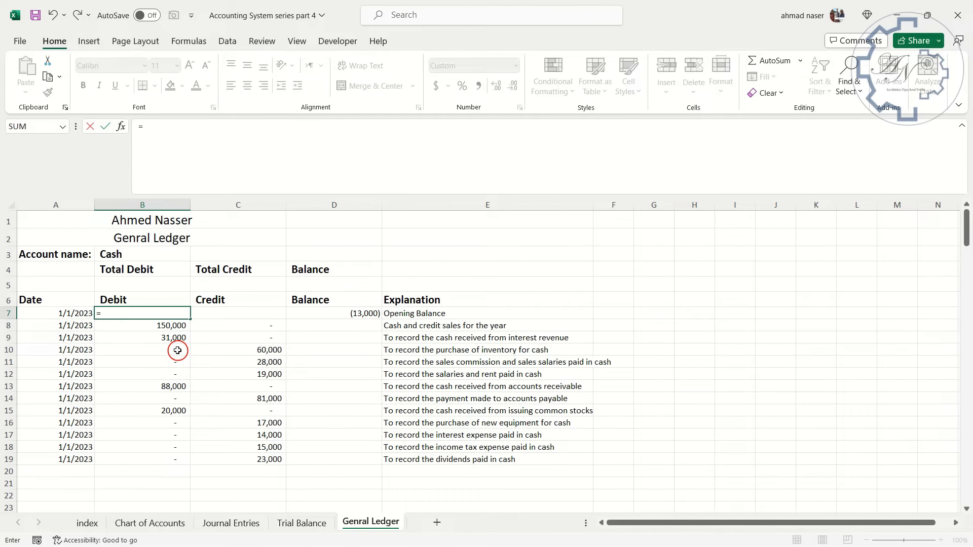
type("min")
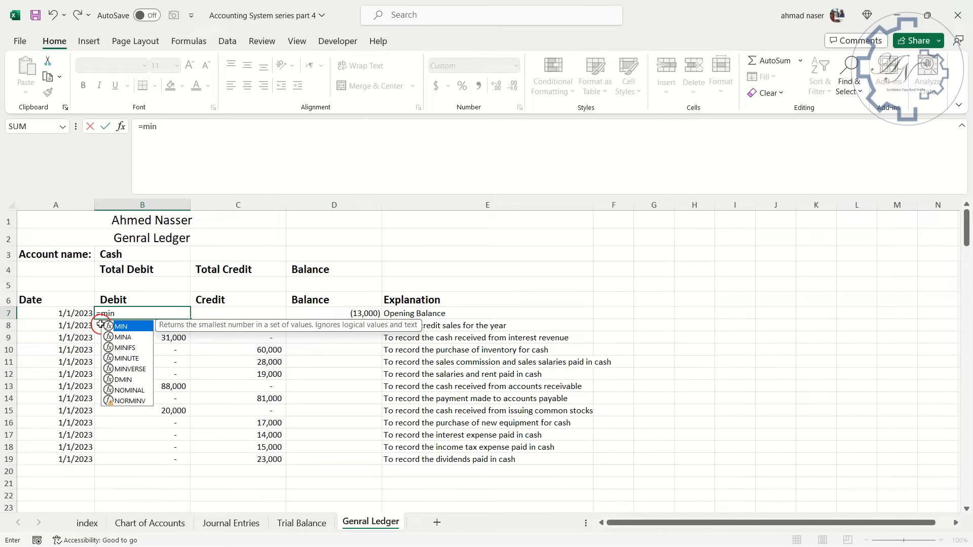
double_click(118, 327)
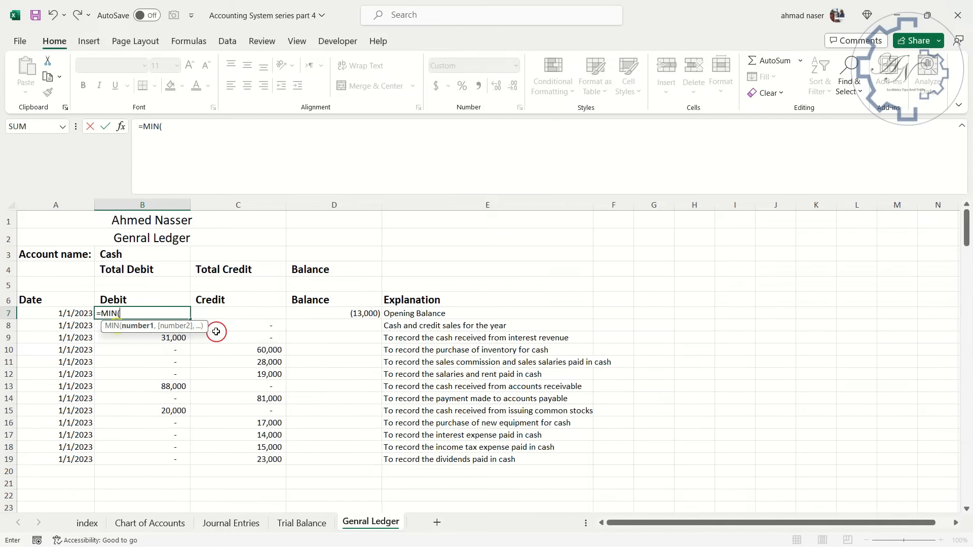
left_click(332, 312)
type(",000)")
key("Return")
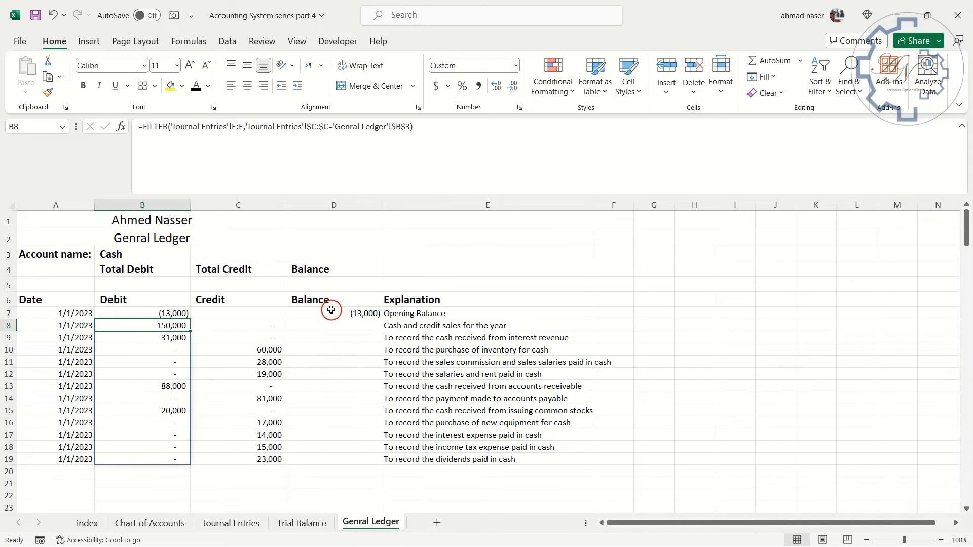
Reverse the sign of the opening debit formula in B7 by changing it to =-MIN(D7,0)
left_click(158, 315)
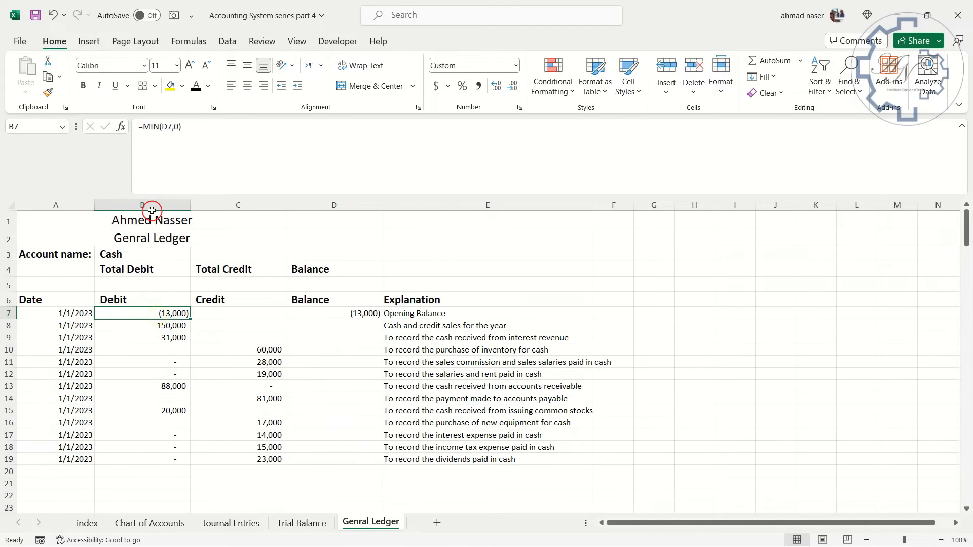
left_click(143, 127)
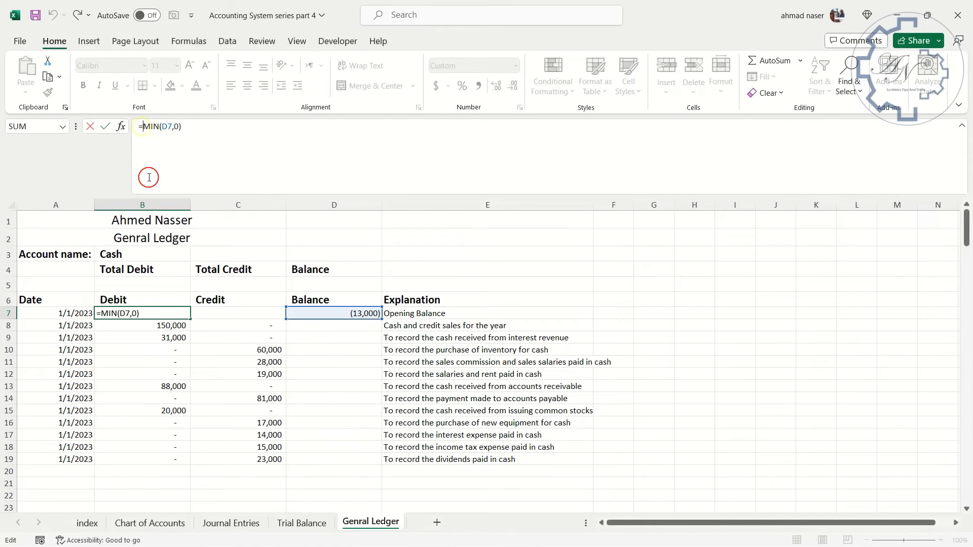
type("-")
key("Return")
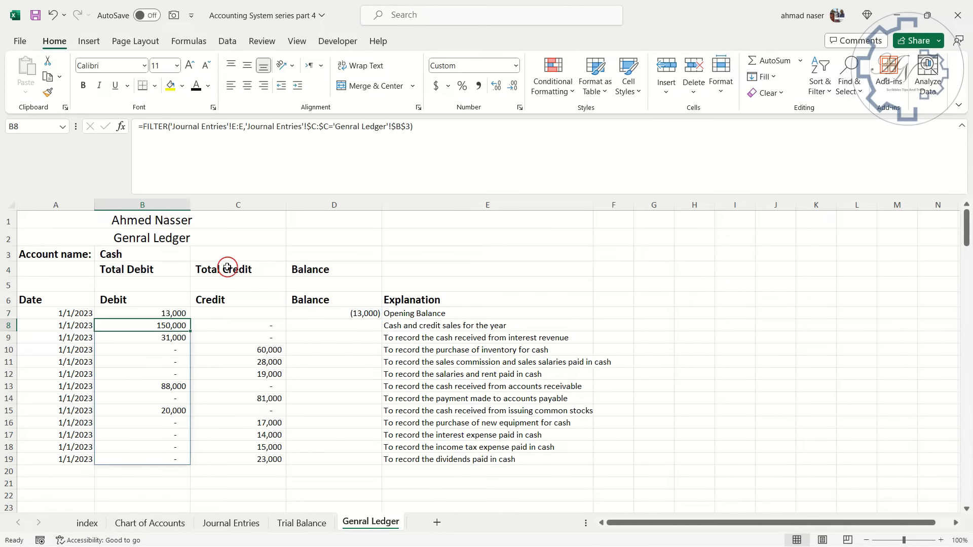
Enter =MAX(D7,0) as the opening credit amount in C7 and check it against the opening balance formula
left_click(235, 315)
type("=max")
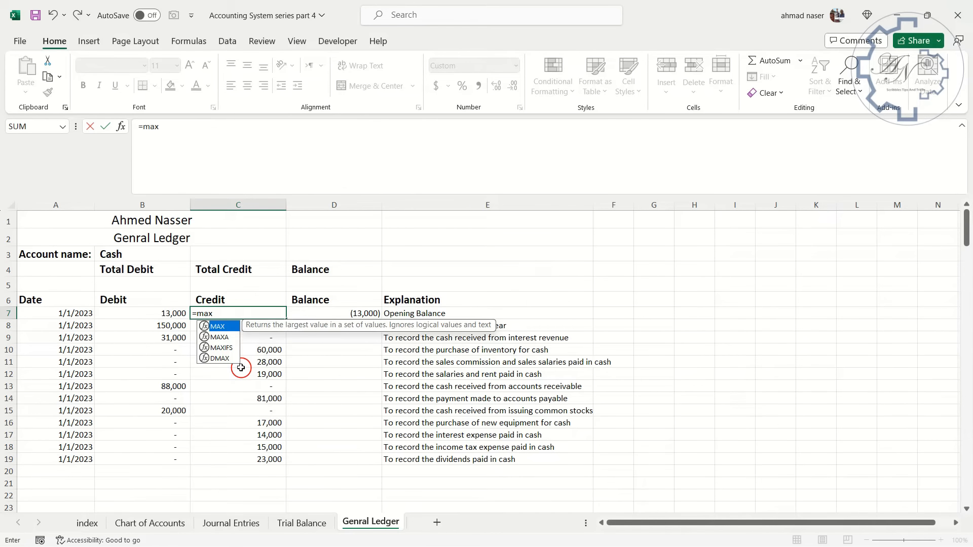
double_click(222, 327)
left_click(321, 317)
type(",0)")
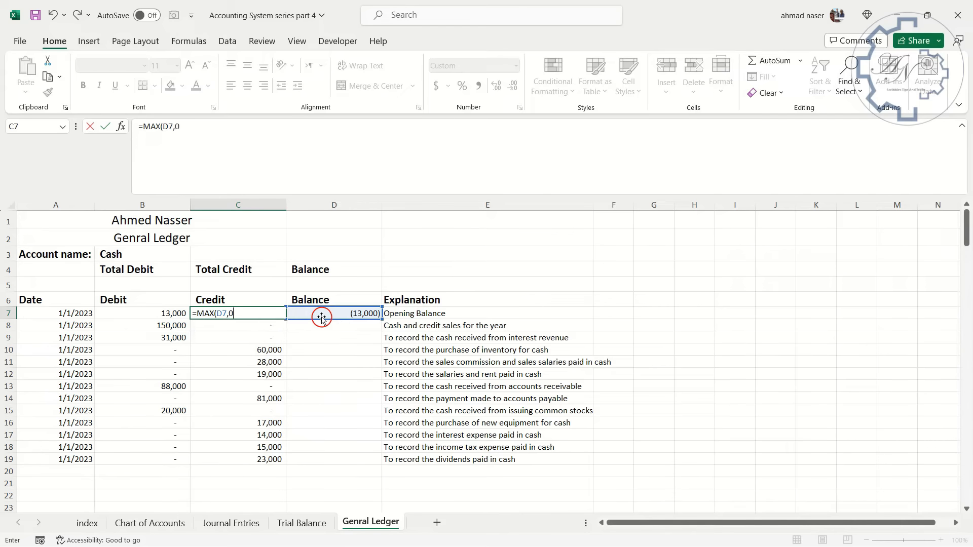
key("Return")
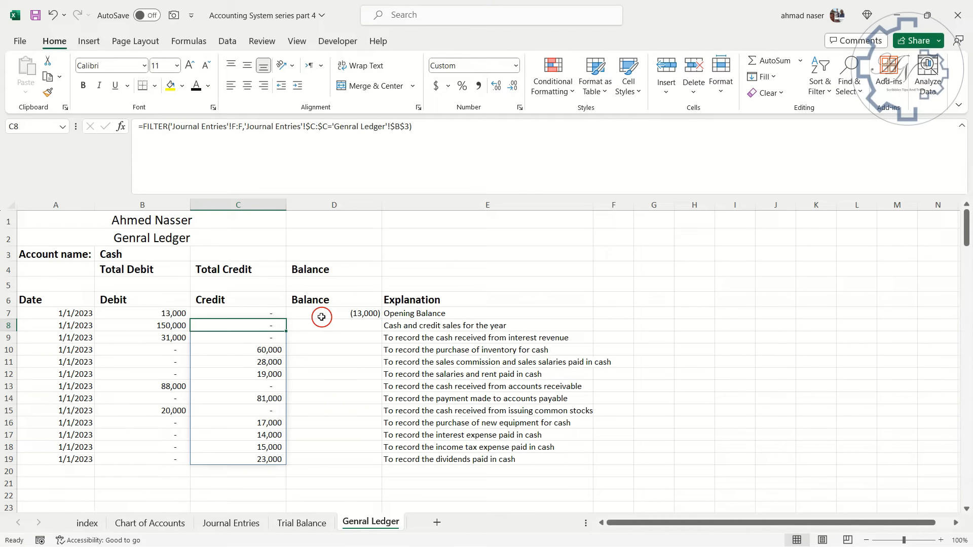
left_click(269, 316)
left_click(311, 316)
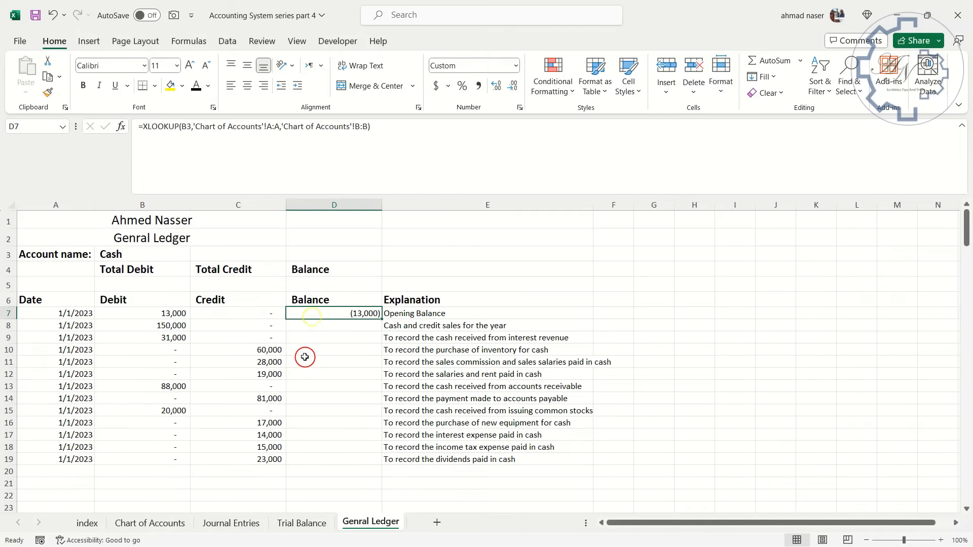
left_click(245, 315)
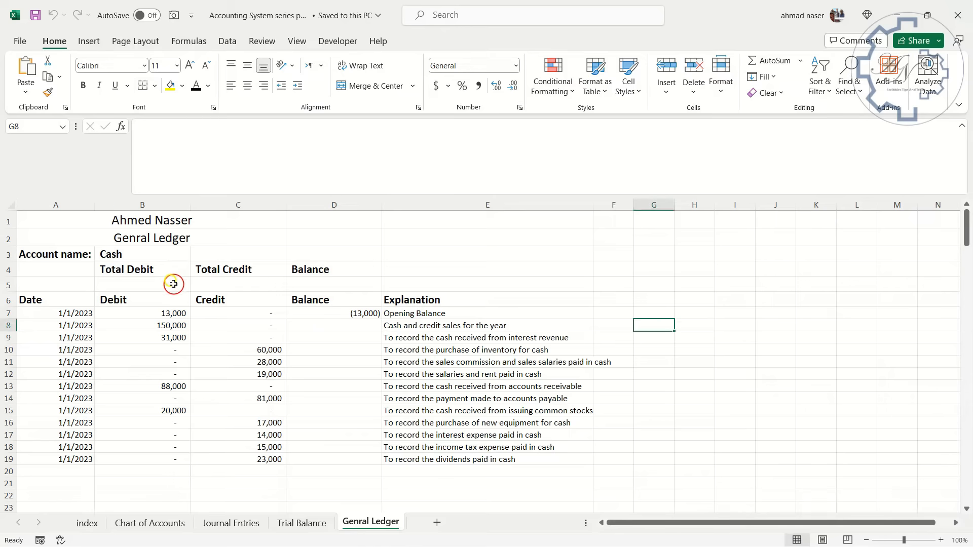
Total the debits in B5 with =SUM(B7,B8#) and fill the formula across to Total Credit in C5
left_click(174, 284)
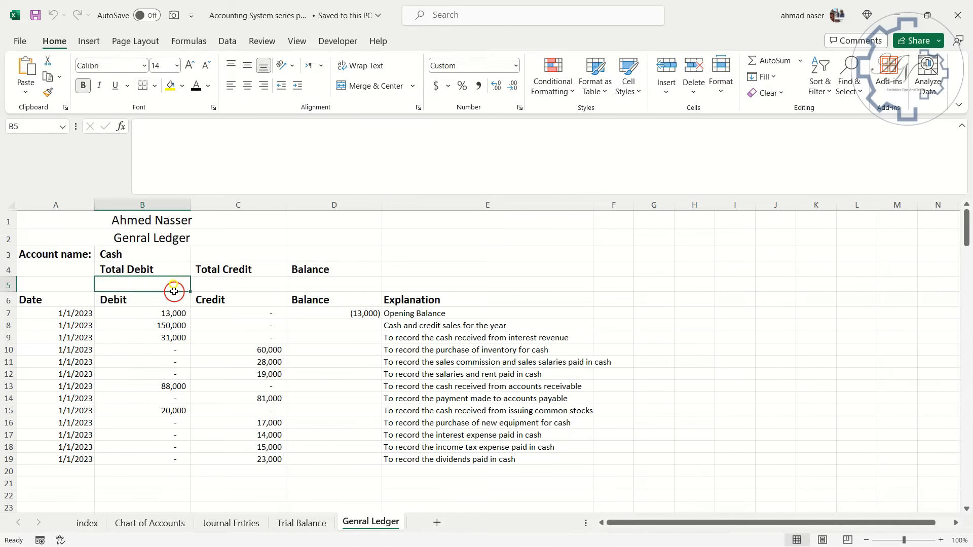
type("=")
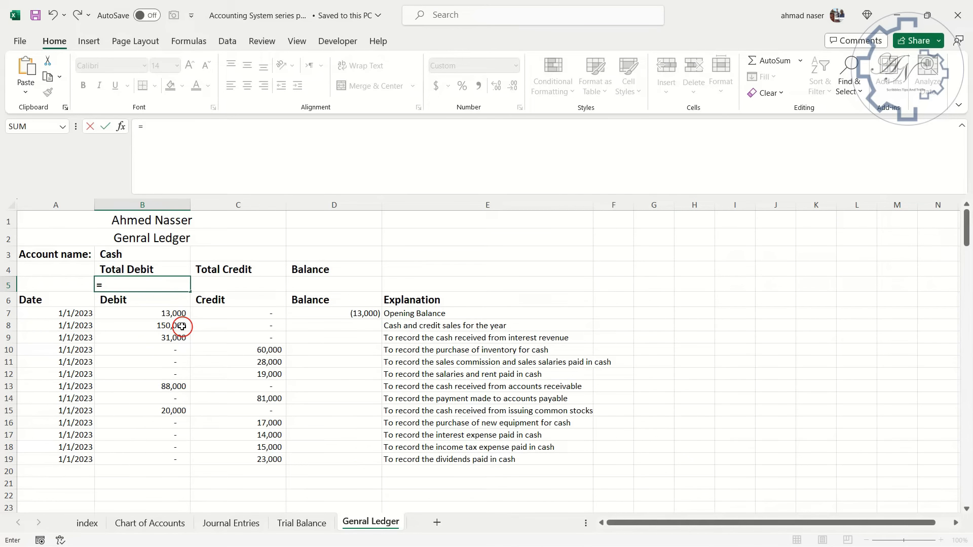
type("sum")
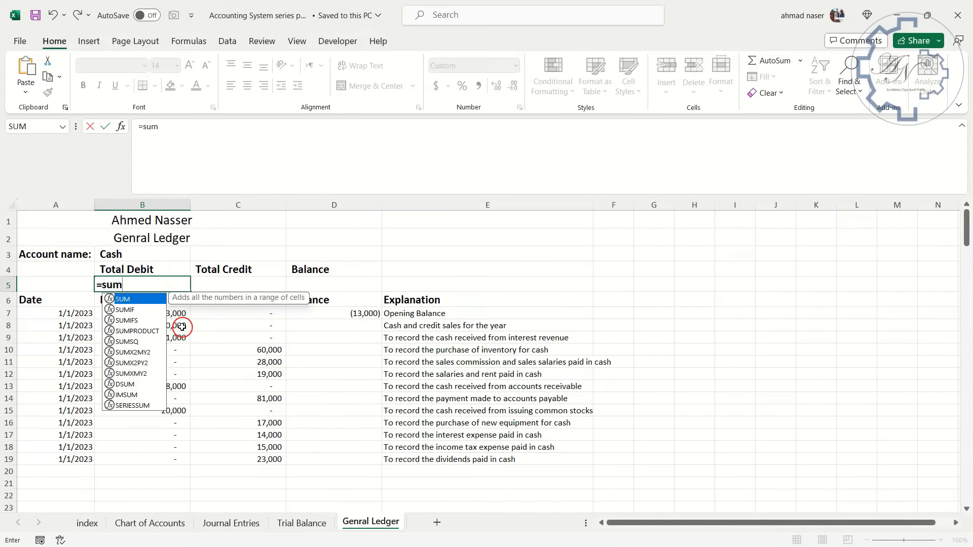
double_click(142, 304)
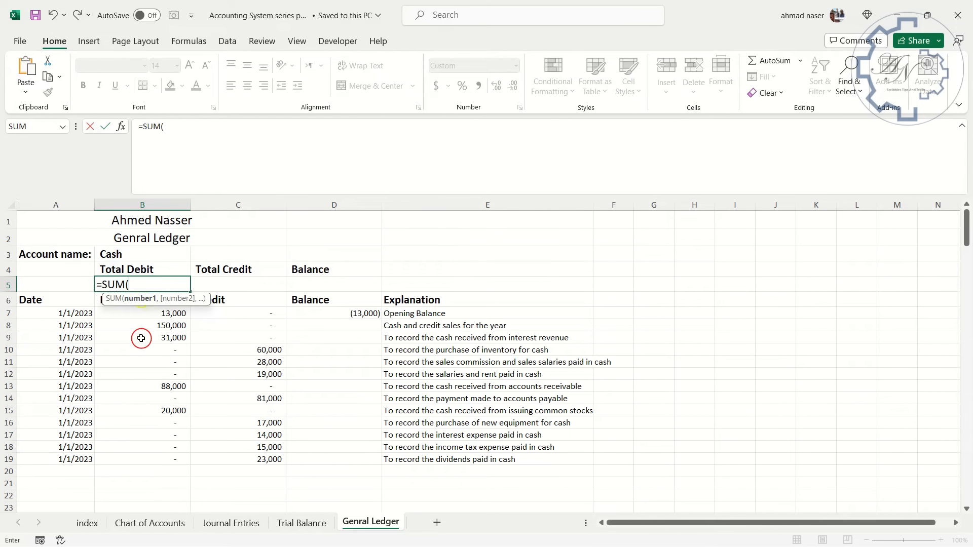
left_click(148, 317)
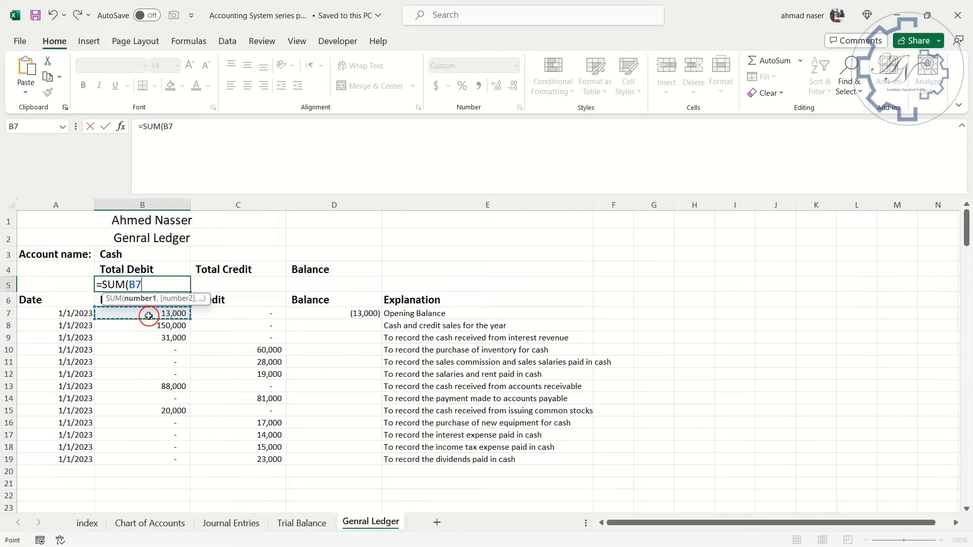
type(",")
left_click_drag(147, 325, 156, 454)
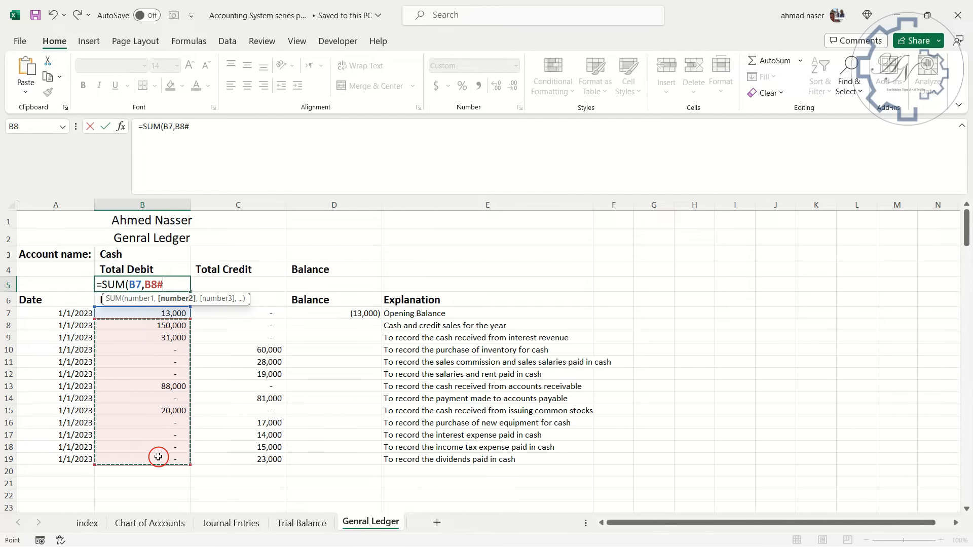
key("Return")
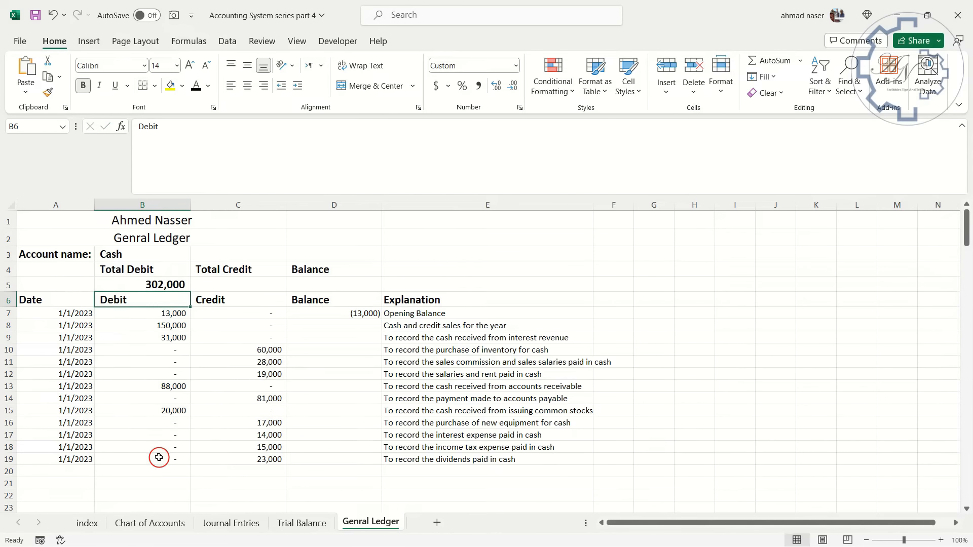
left_click(163, 284)
left_click_drag(194, 289, 256, 297)
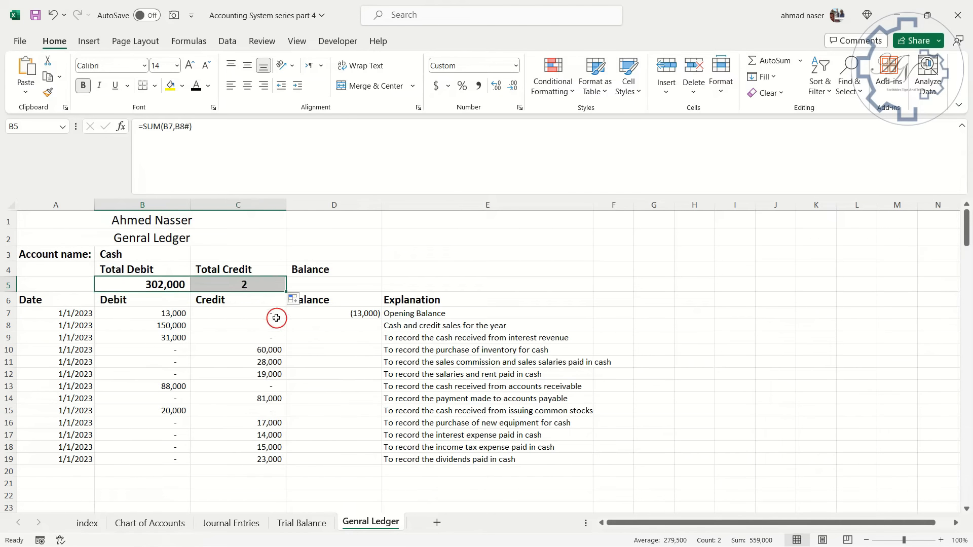
Calculate the account balance in D5 as total credit minus total debit with =C5-B5
left_click(330, 288)
type("=")
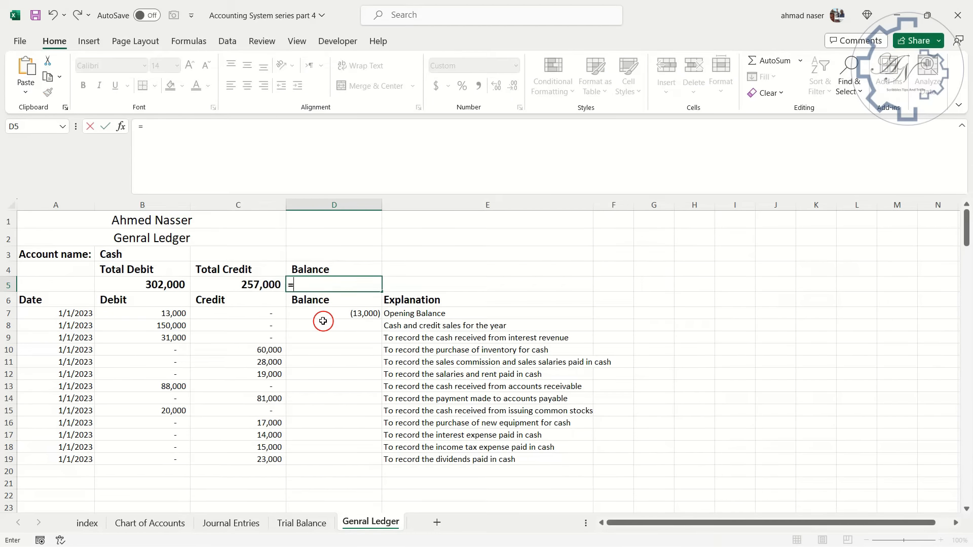
left_click(264, 285)
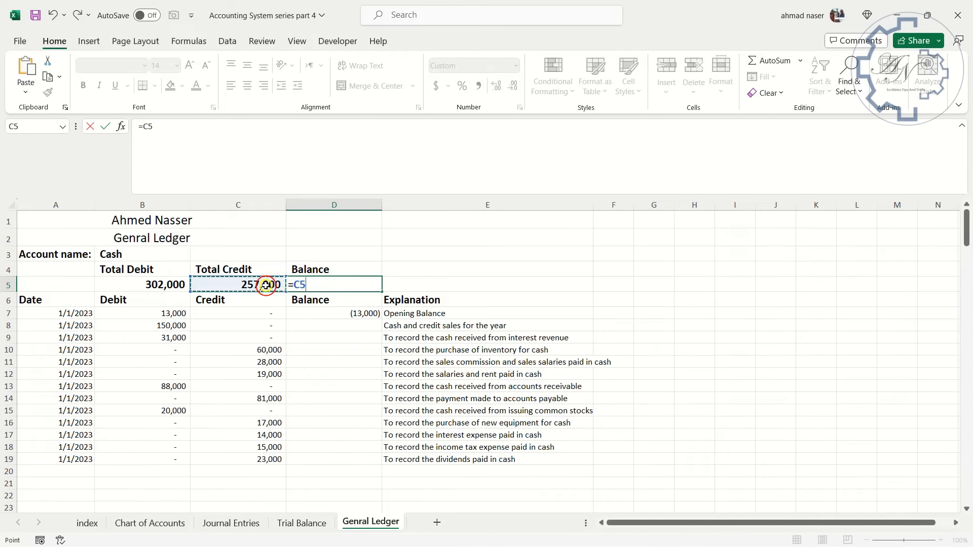
type("-")
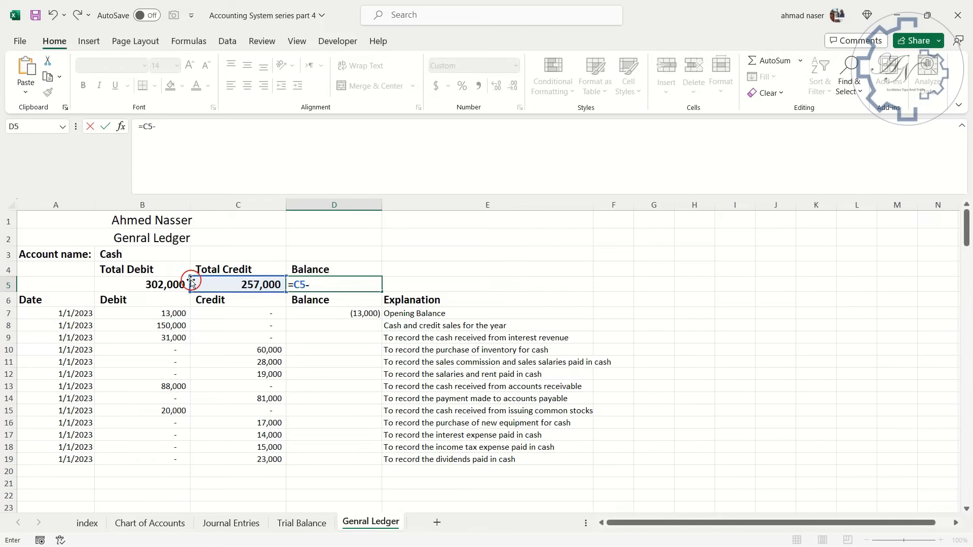
left_click(170, 283)
key("Return")
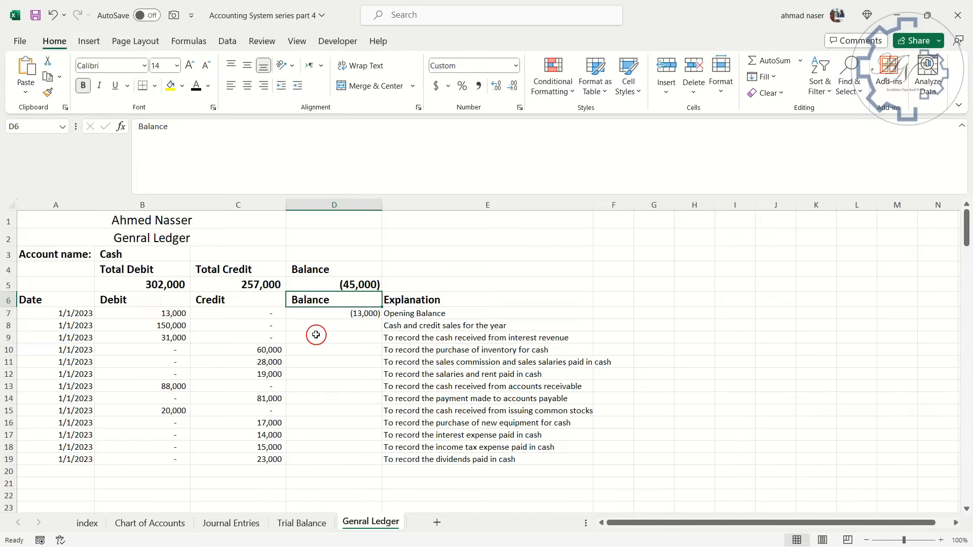
left_click(333, 285)
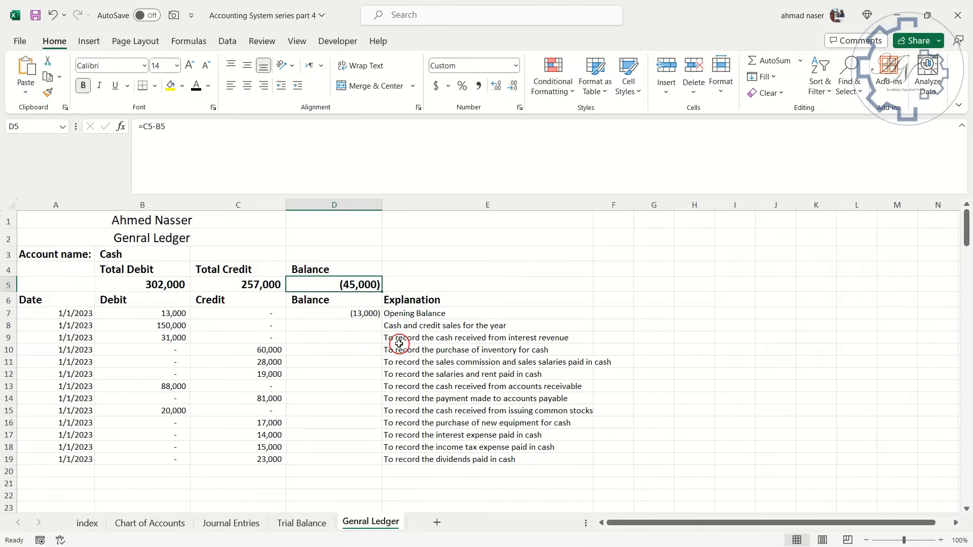
Enter =IF(D5<0,B6,C6) in E5 to label the balance as Debit or Credit
left_click(412, 286)
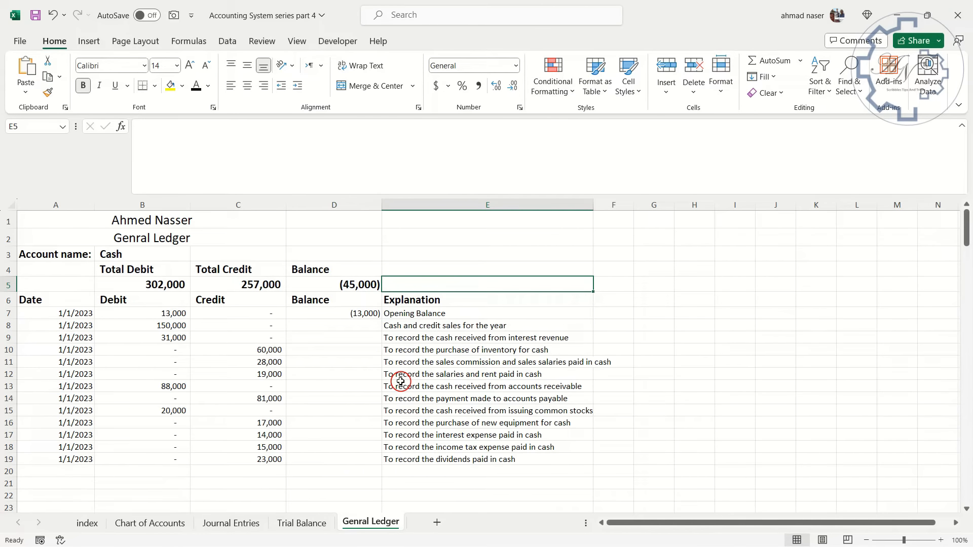
type("=if")
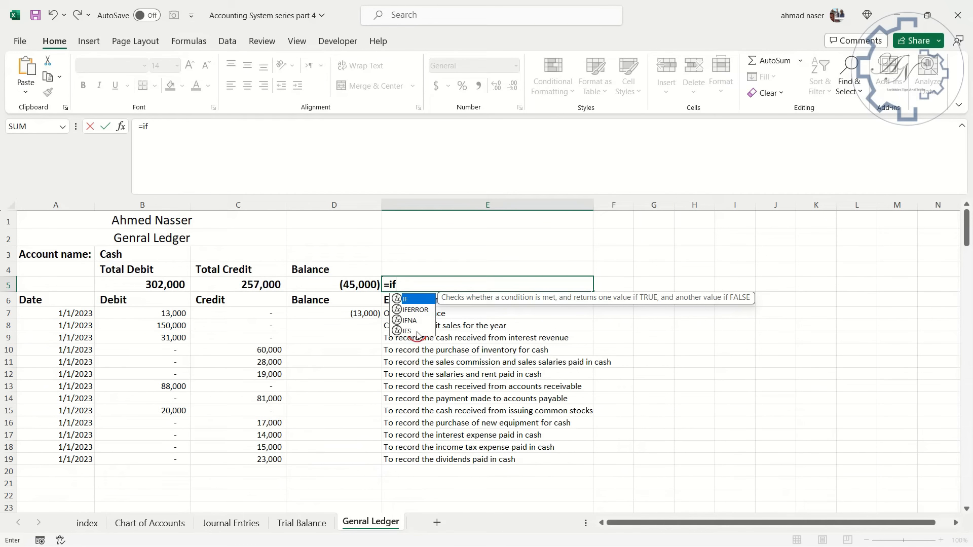
double_click(414, 300)
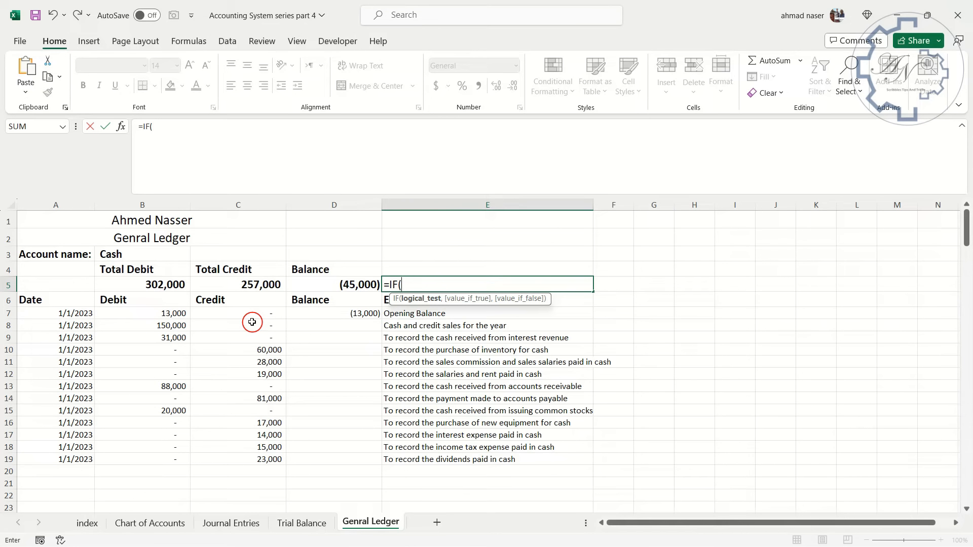
left_click(314, 272)
left_click(319, 284)
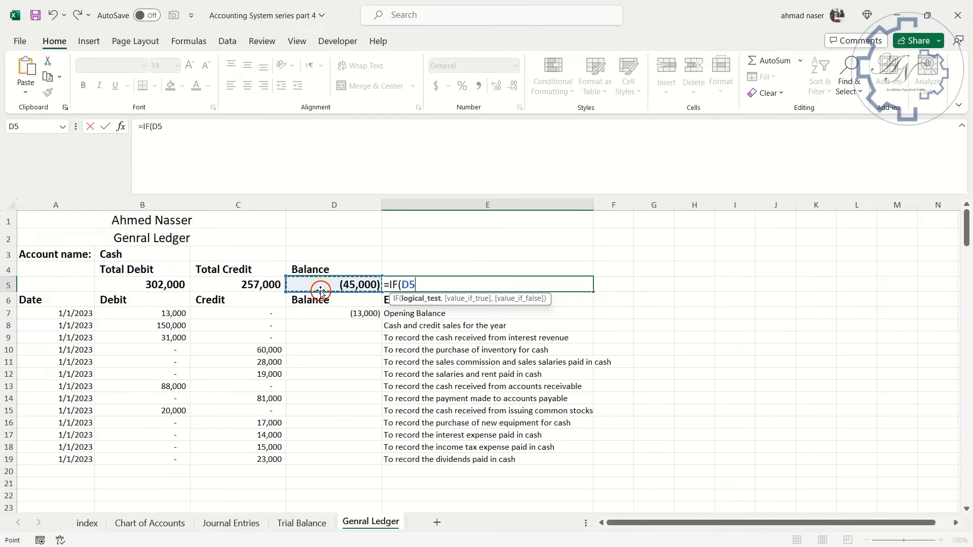
type("<0,")
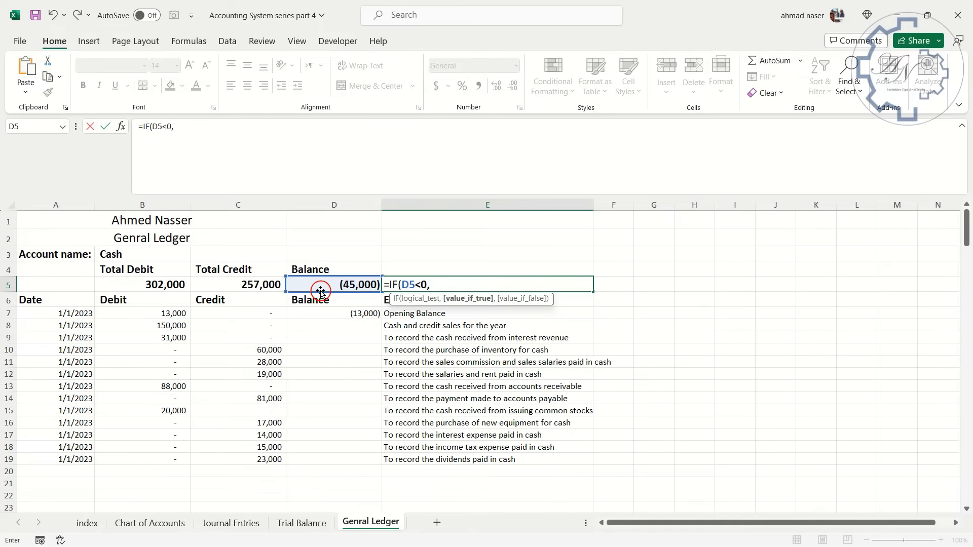
left_click(148, 302)
type(",")
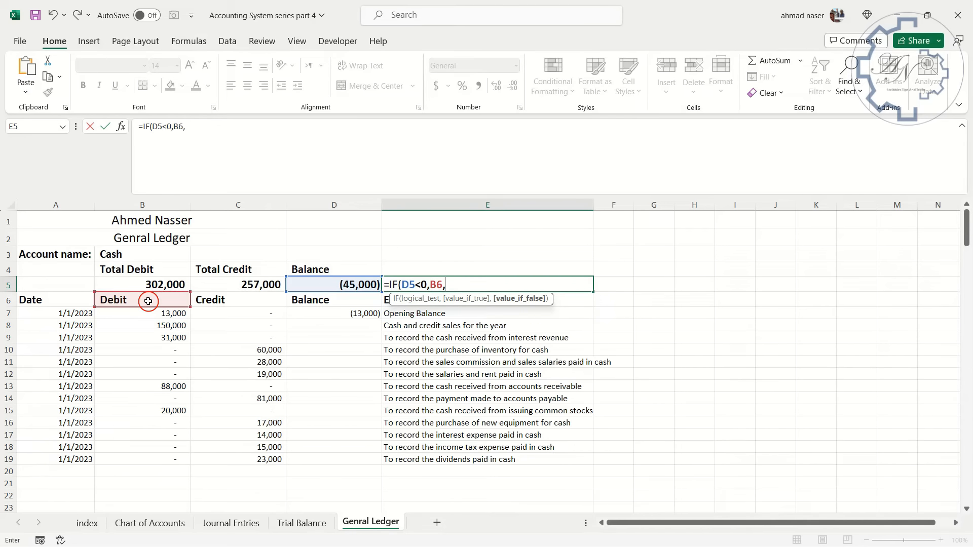
left_click(207, 300)
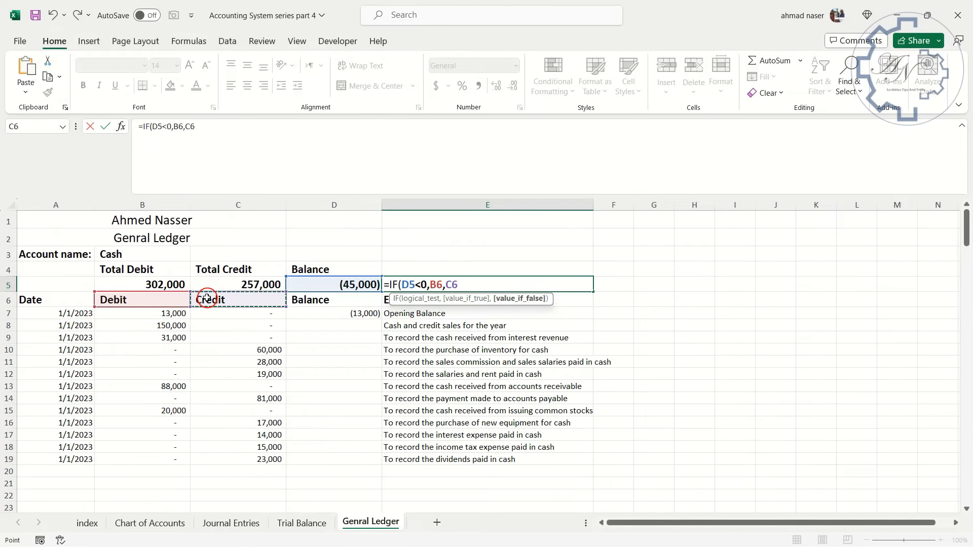
key("Return")
left_click(424, 281)
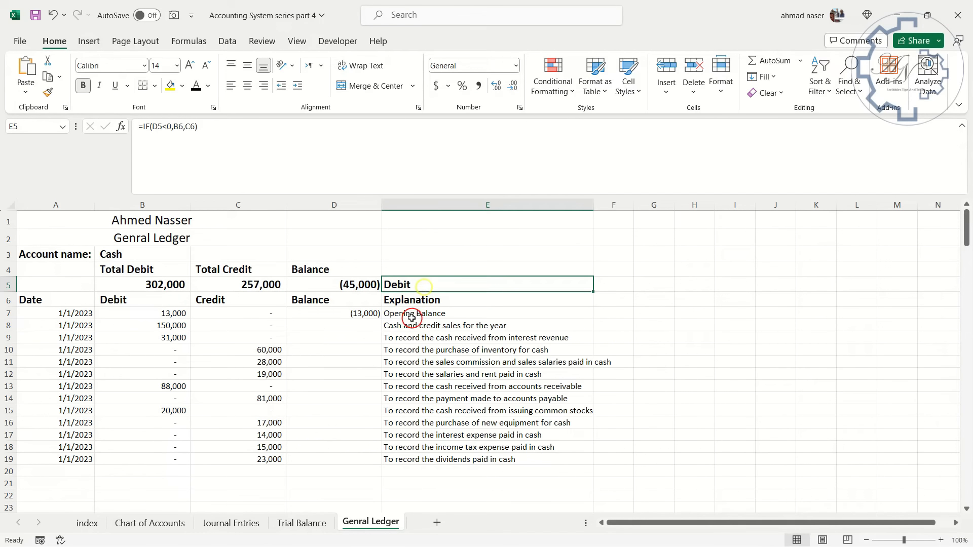
left_click(373, 325)
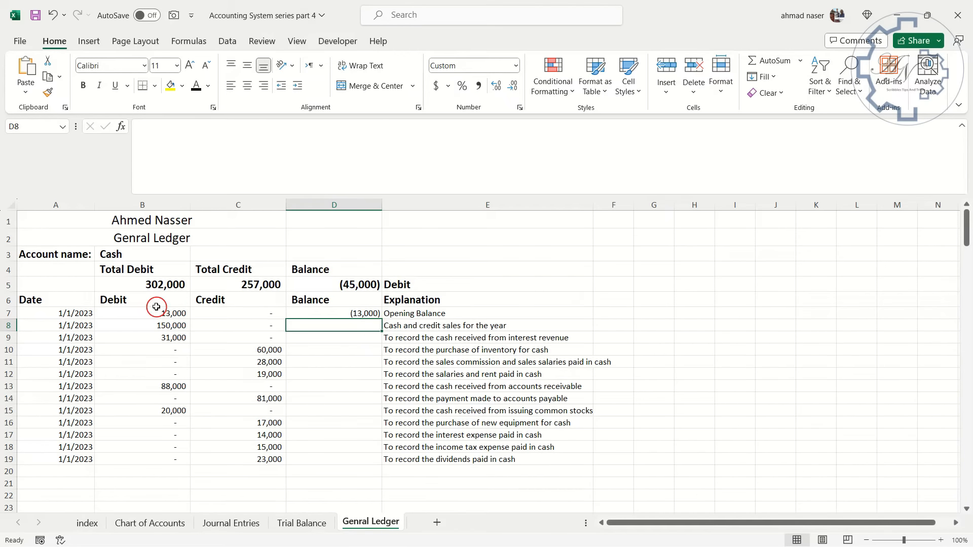
left_click(161, 325)
left_click(222, 327)
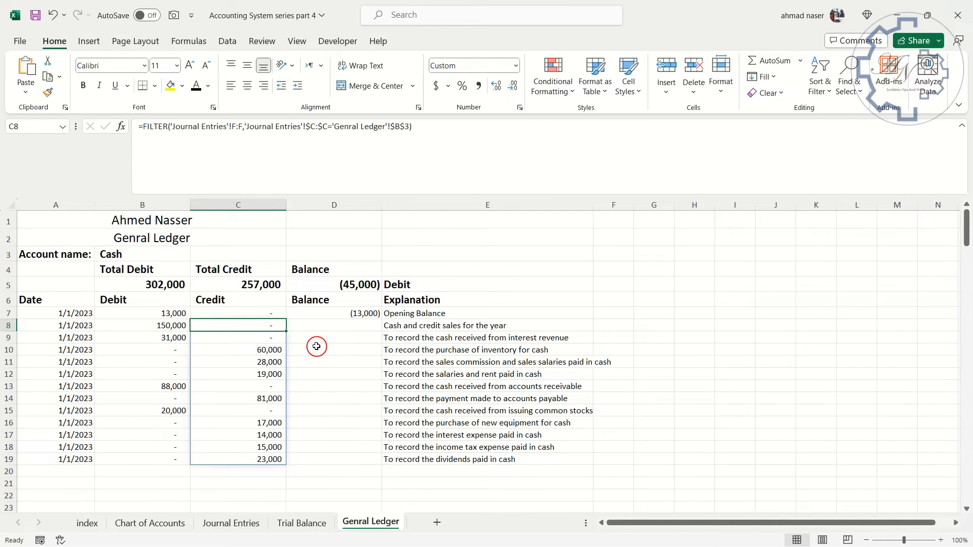
Generate a sequence of row numbers from G7 downward with =SEQUENCE(COUNT(A:A))
left_click(652, 311)
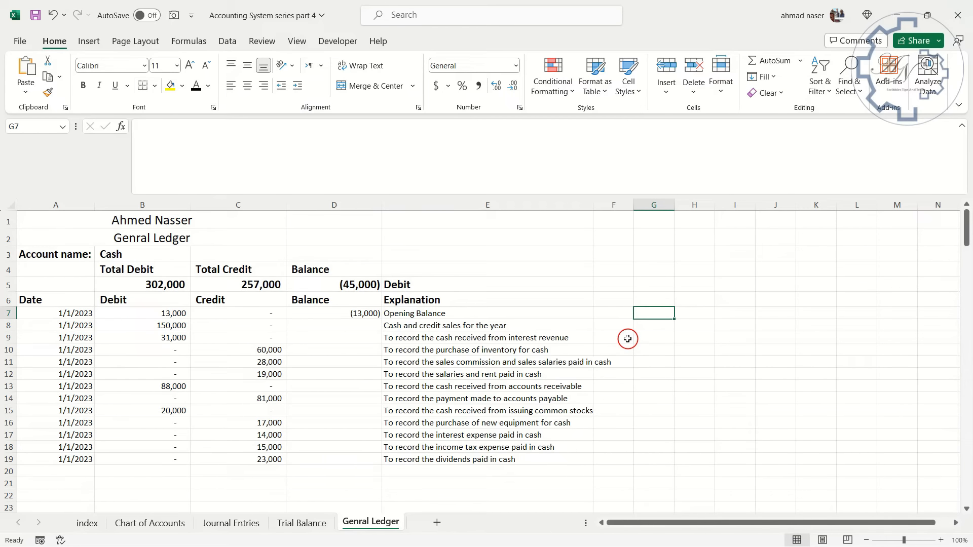
type("=seq")
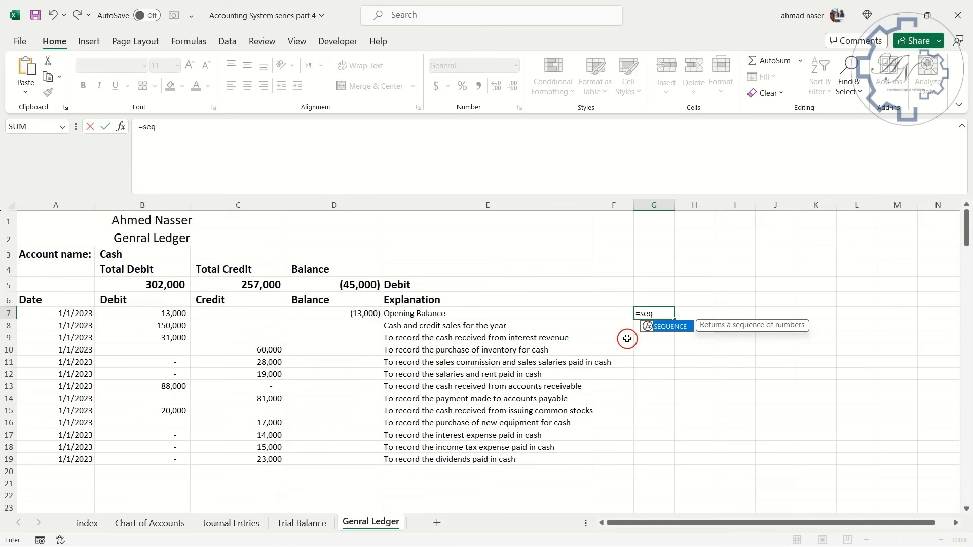
double_click(676, 327)
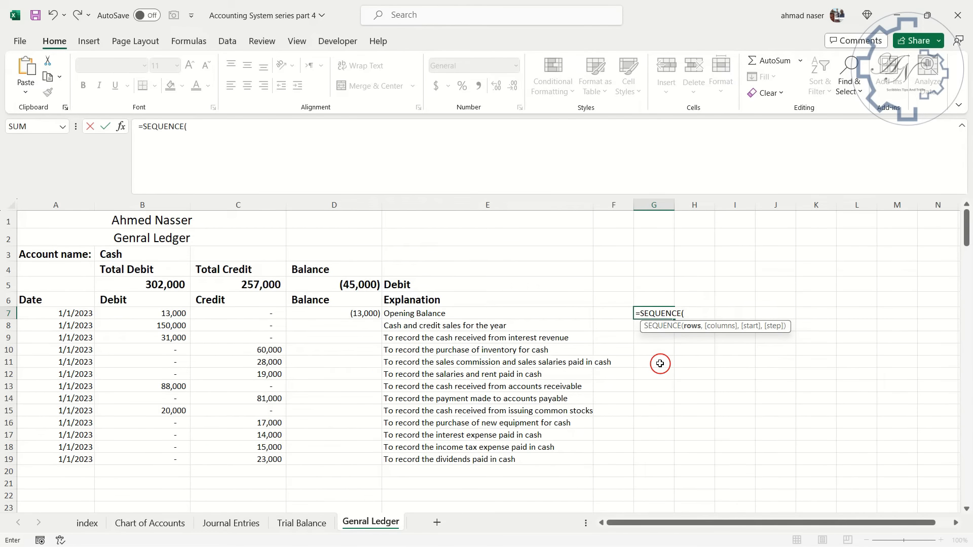
type("cou")
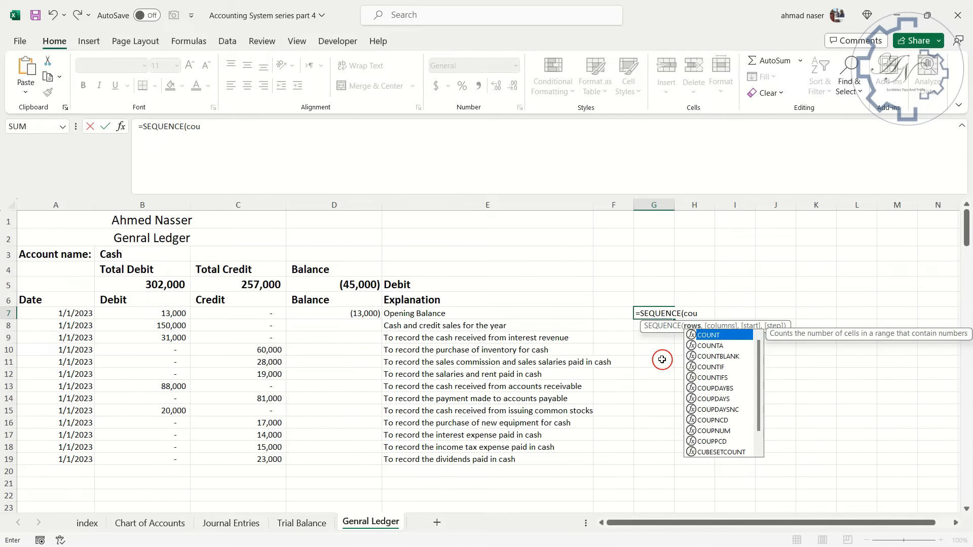
double_click(708, 335)
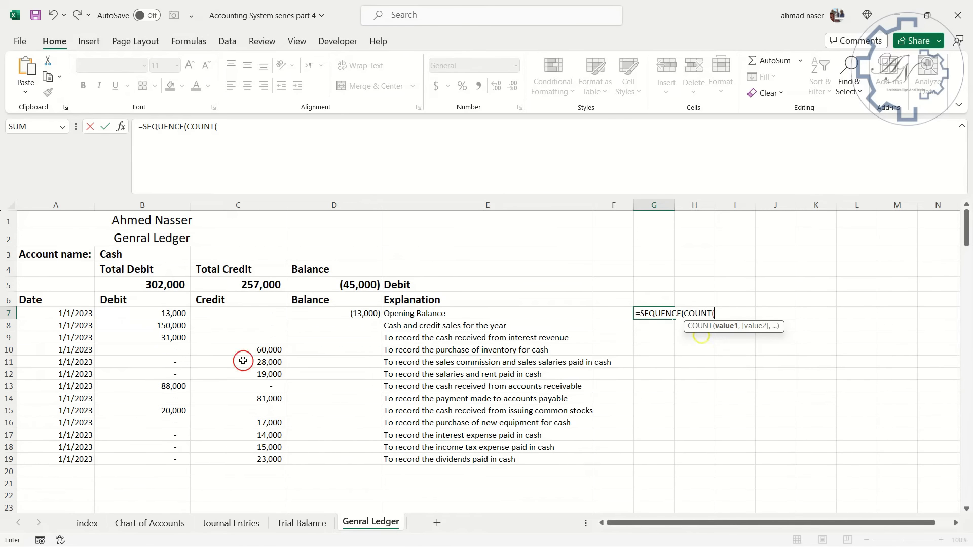
left_click(59, 206)
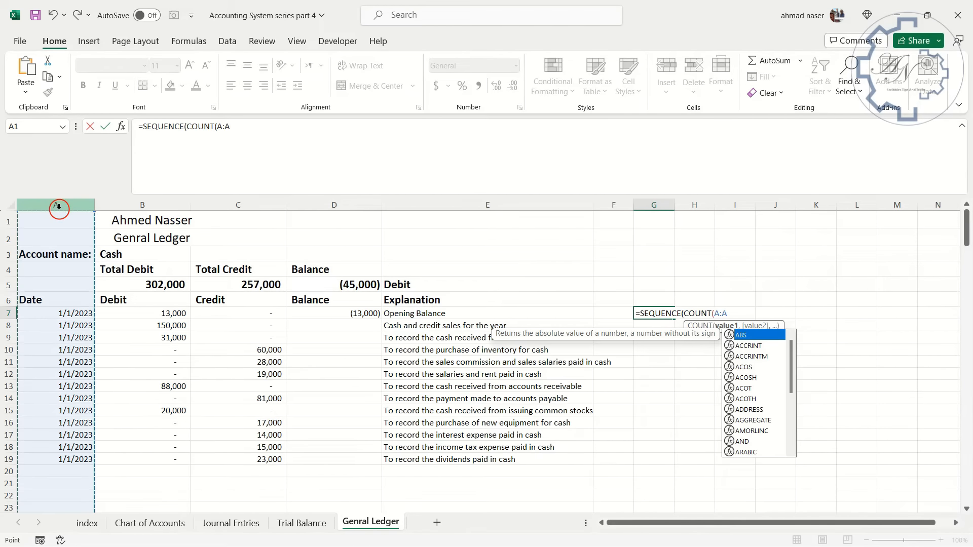
key("Return")
key("Return")
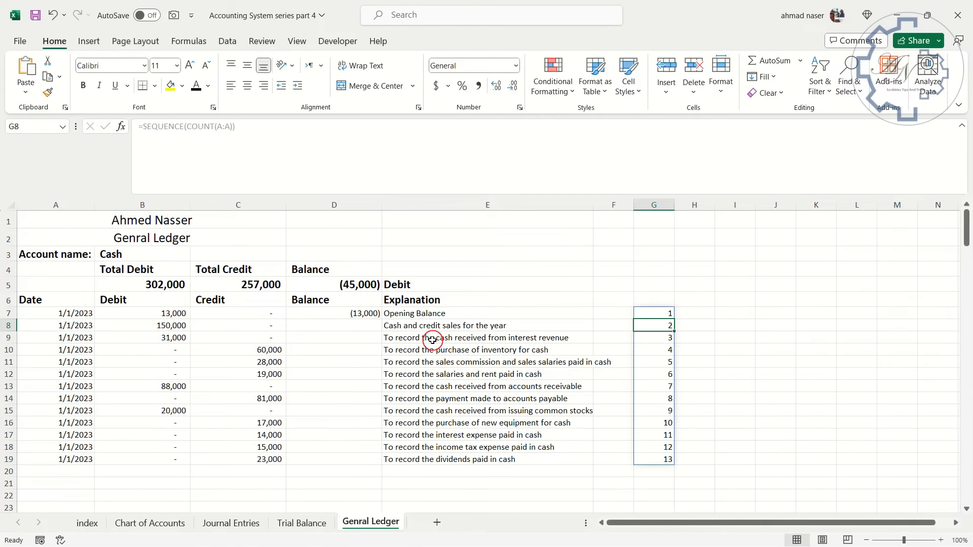
Move the sequence formula from G7 to G8 and offset it by 7, making it =SEQUENCE(COUNT(A:A))+7
left_click(655, 310)
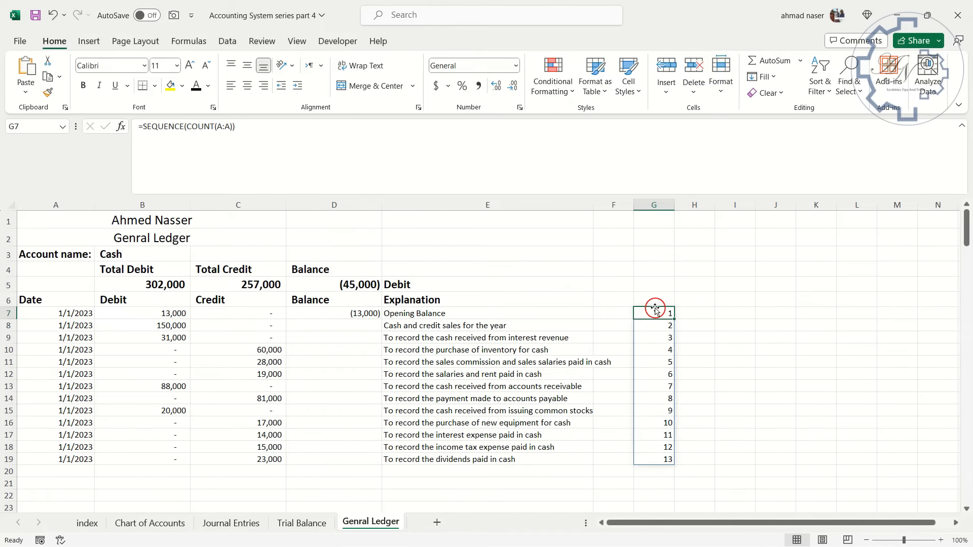
left_click_drag(655, 308, 655, 328)
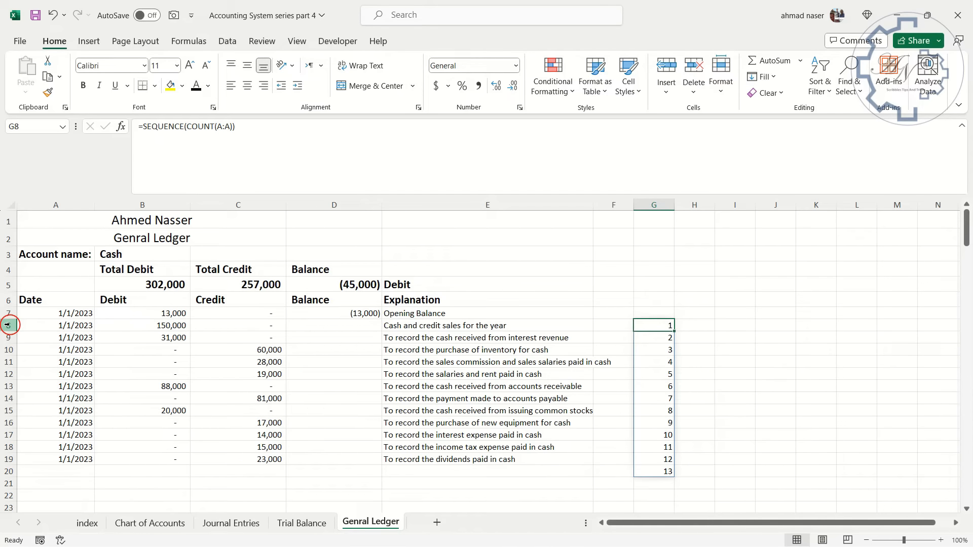
left_click(284, 130)
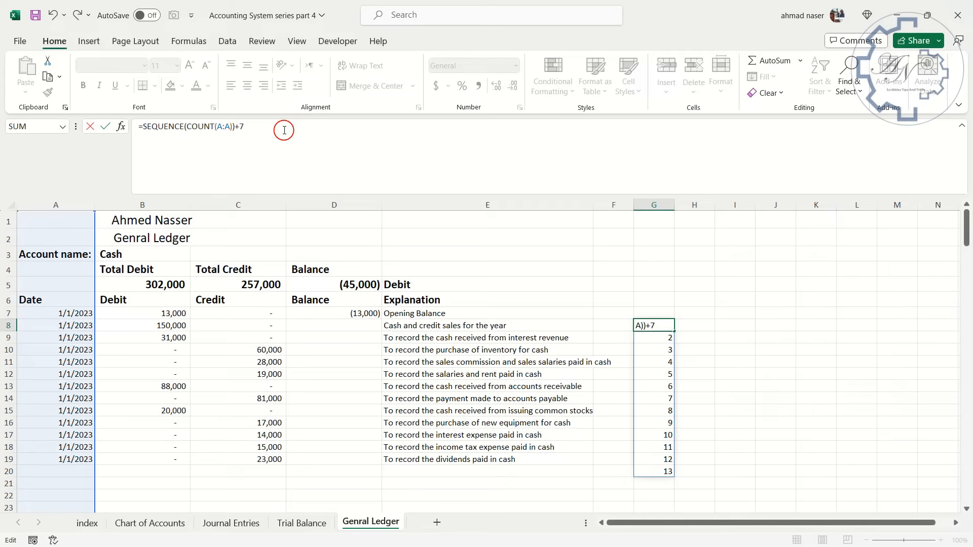
key("Return")
Copy the General number format from G9 to G8 so the first sequence cell is not formatted as a date
left_click(45, 93)
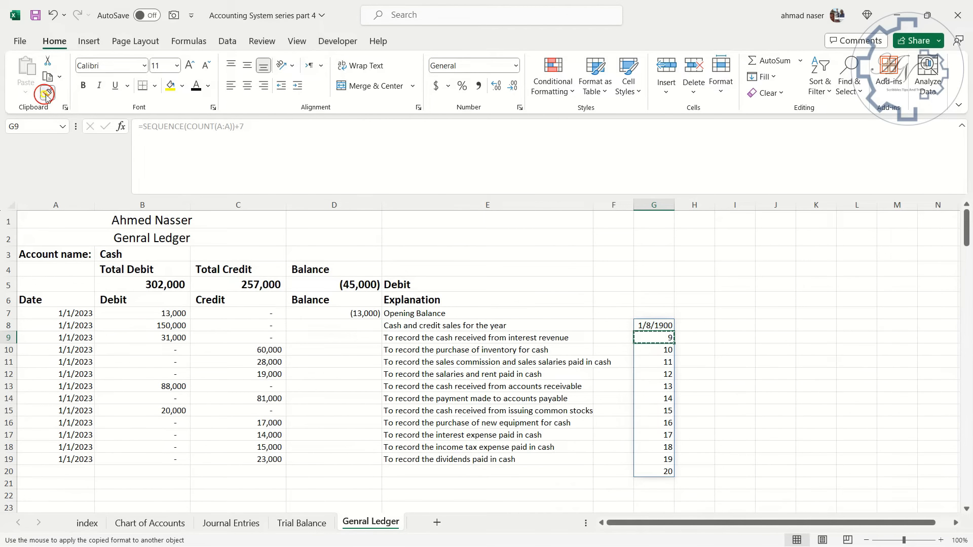
left_click(656, 325)
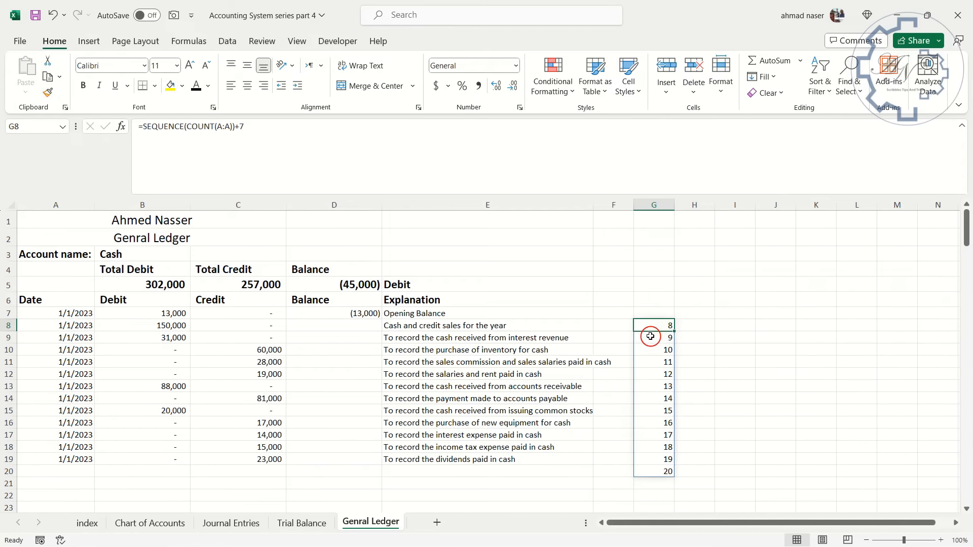
left_click(651, 336)
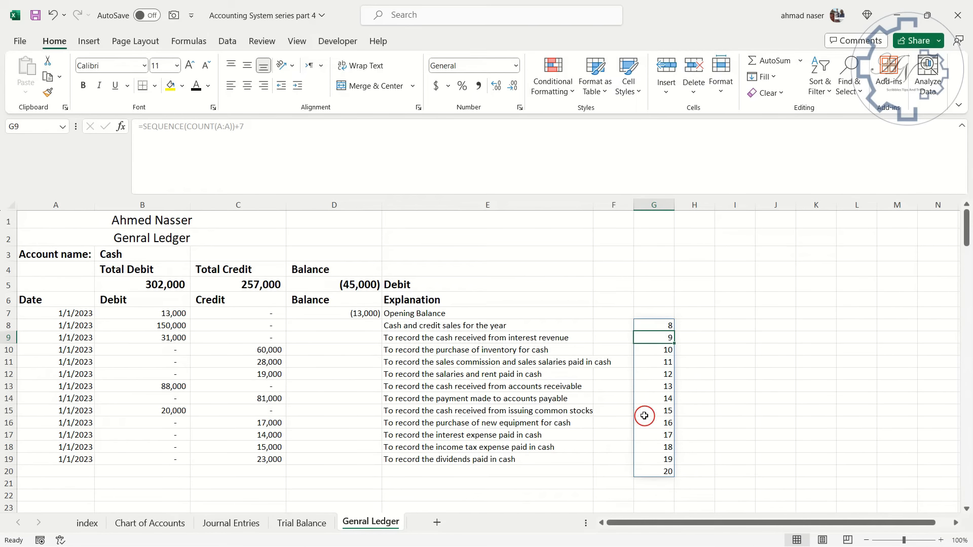
Shorten the sequence in G8 by one row by changing its formula to =SEQUENCE(COUNT(A:A)-1)+7
left_click(657, 326)
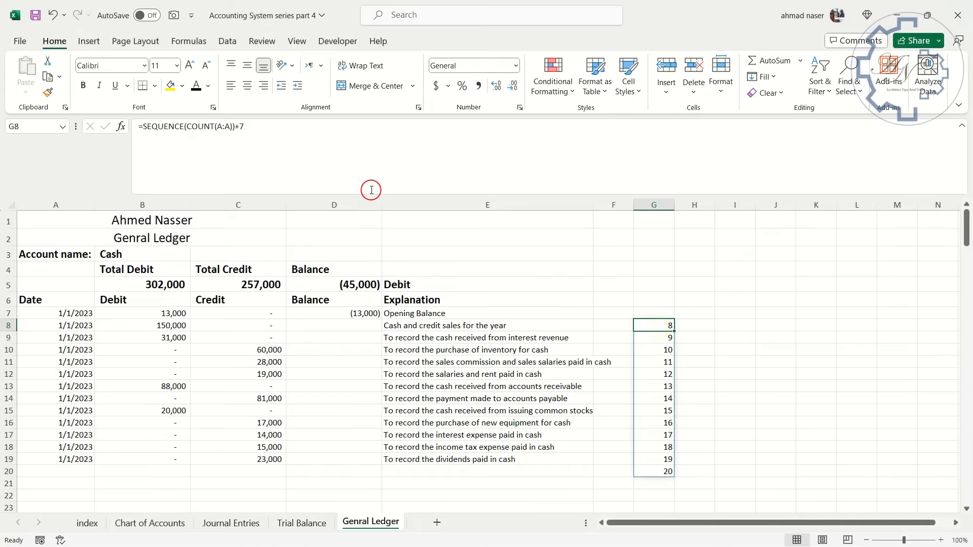
left_click(215, 128)
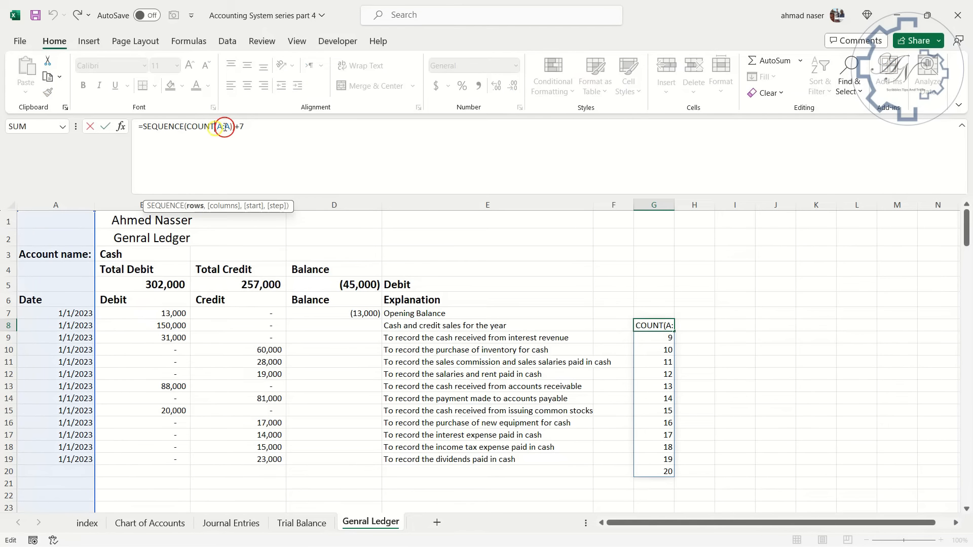
left_click(233, 128)
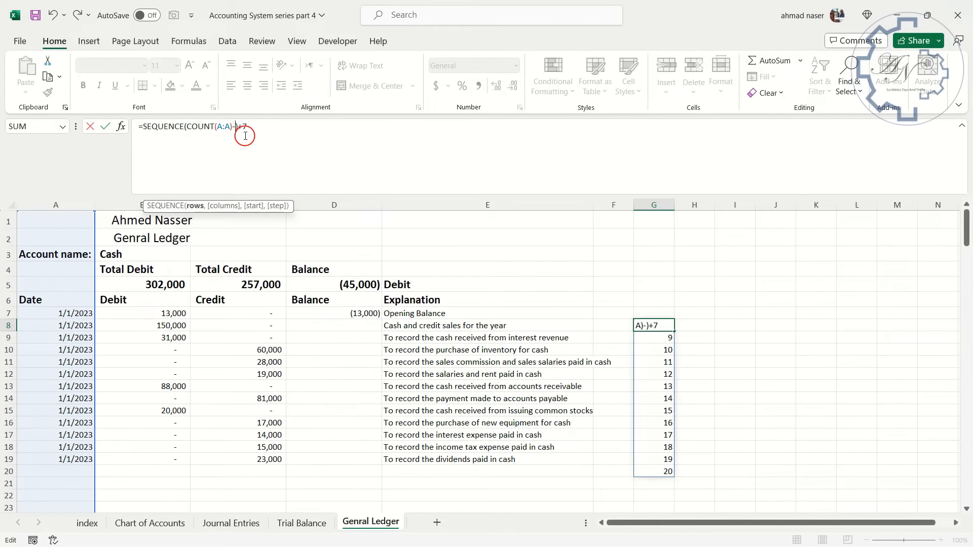
key("Return")
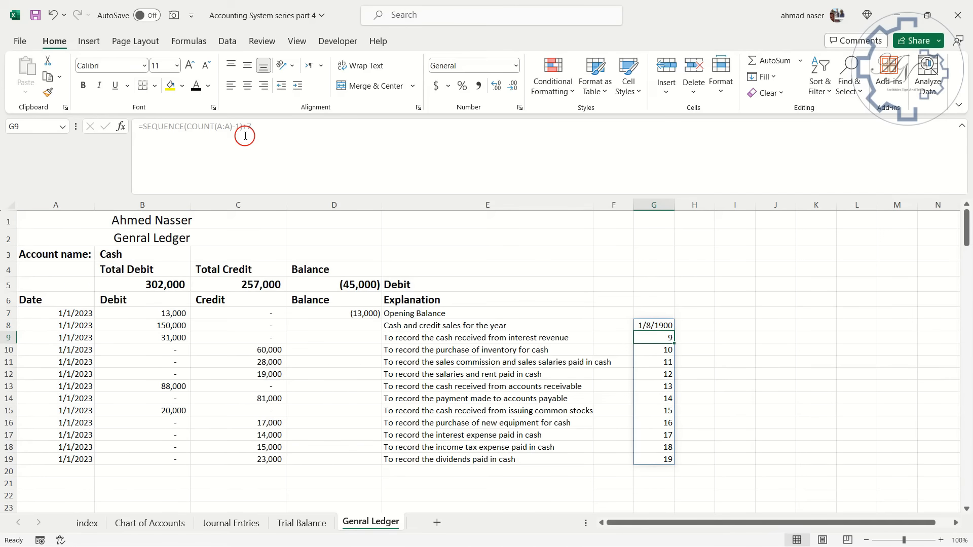
left_click(654, 459)
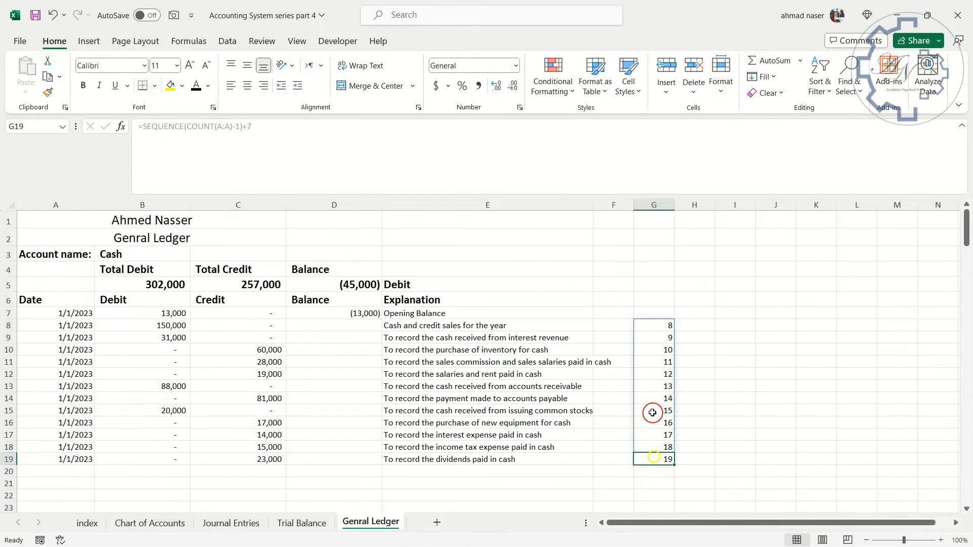
Turn the G8 sequence into range texts for the debit column by changing it to ="b8:b"&SEQUENCE(COUNT(A:A)-1)+7
left_click(662, 328)
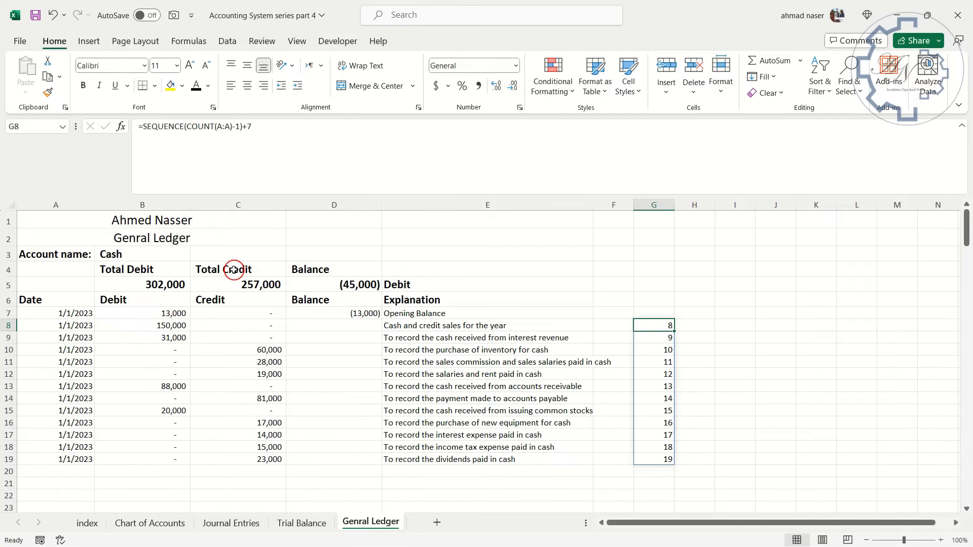
left_click(144, 124)
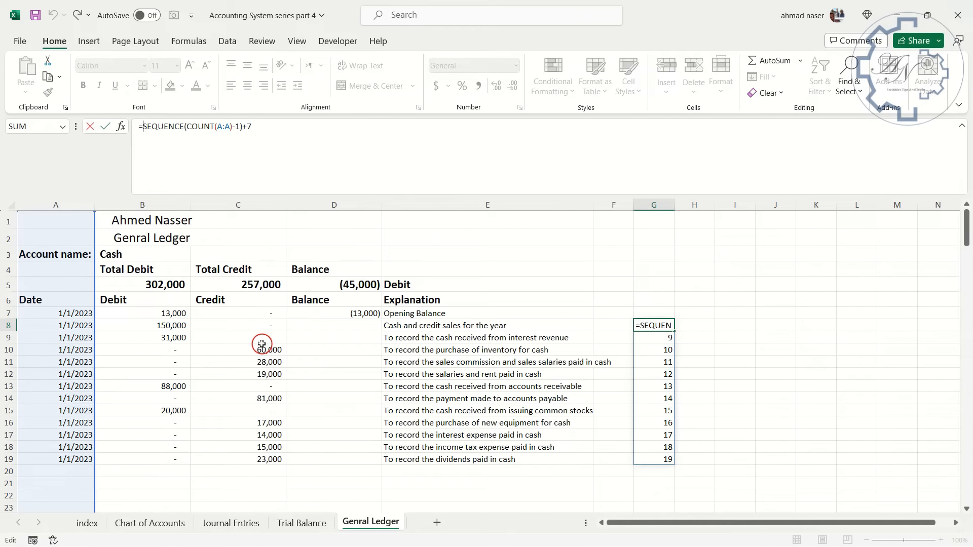
type("\"b8")
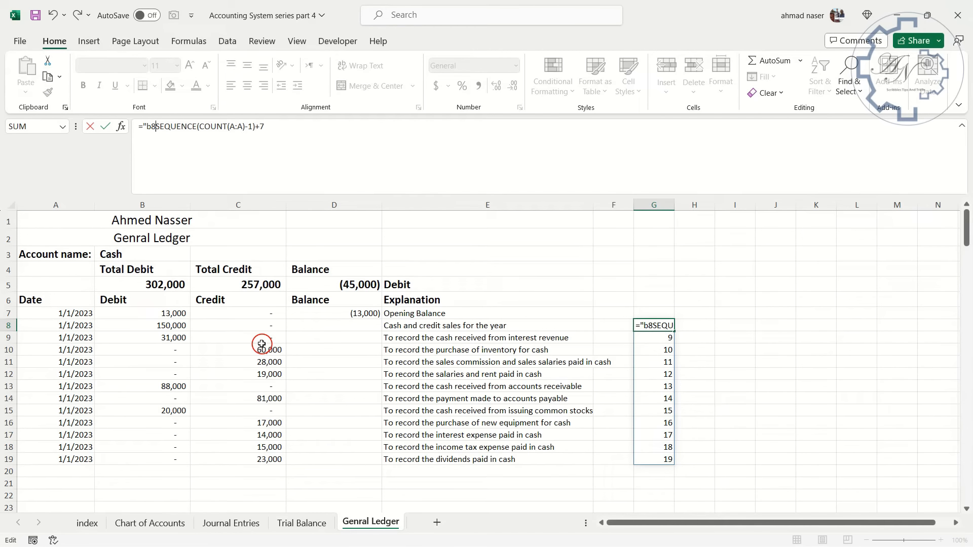
type(":")
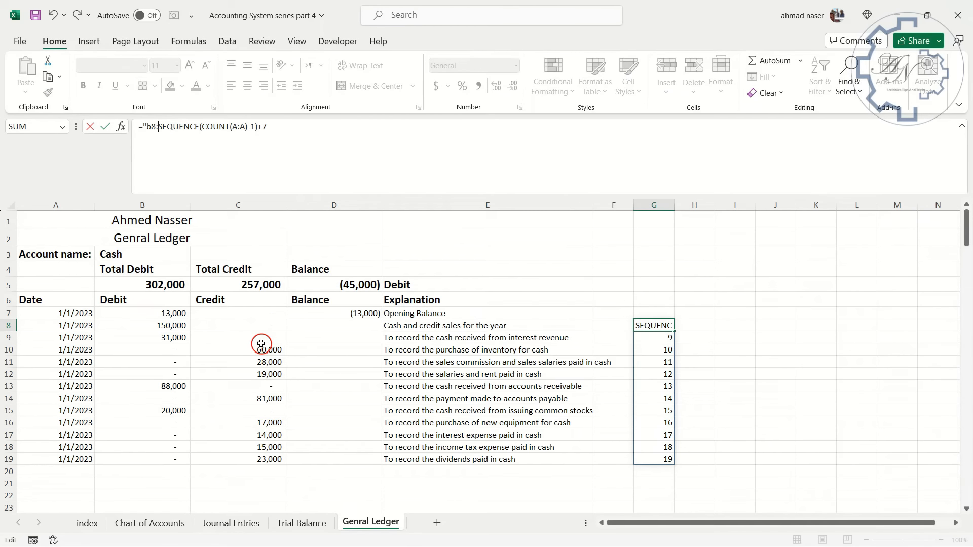
type("b")
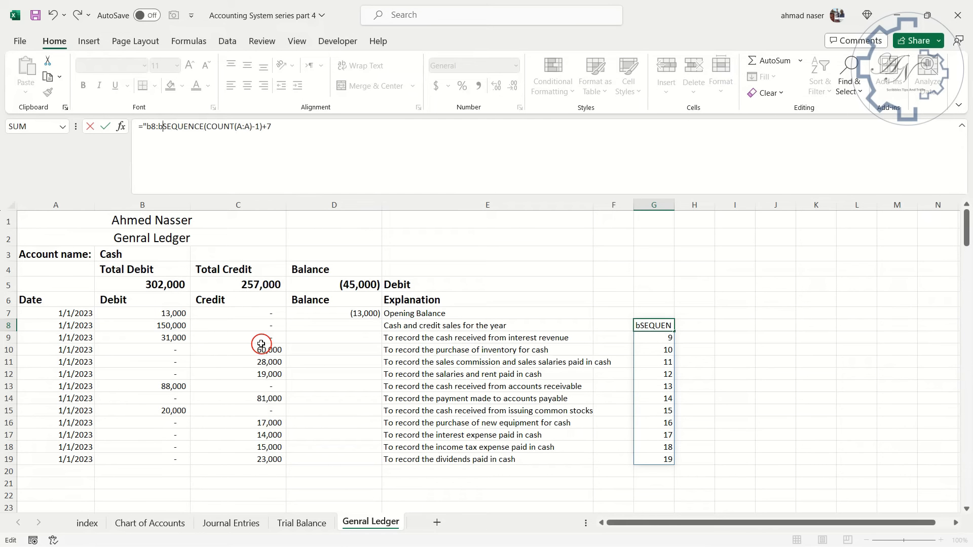
type("\"&")
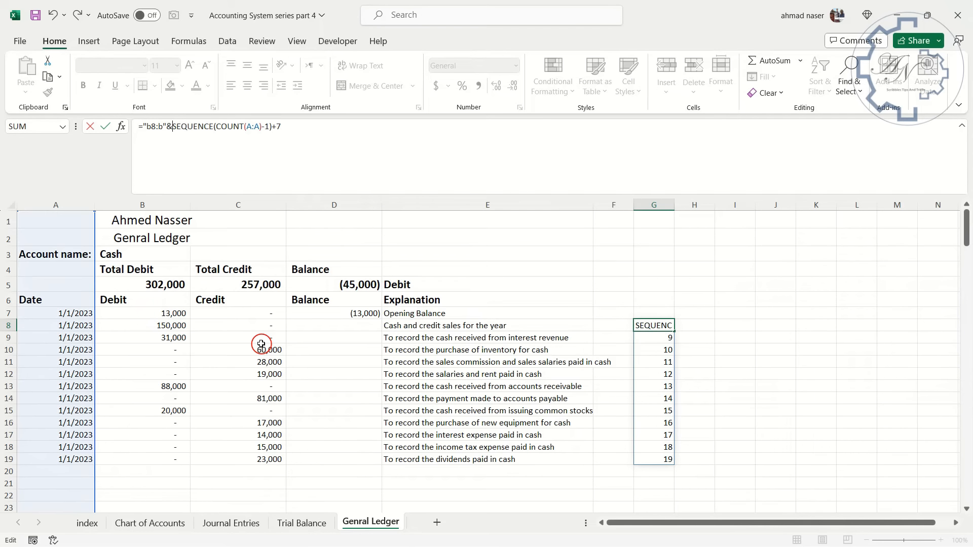
key("Return")
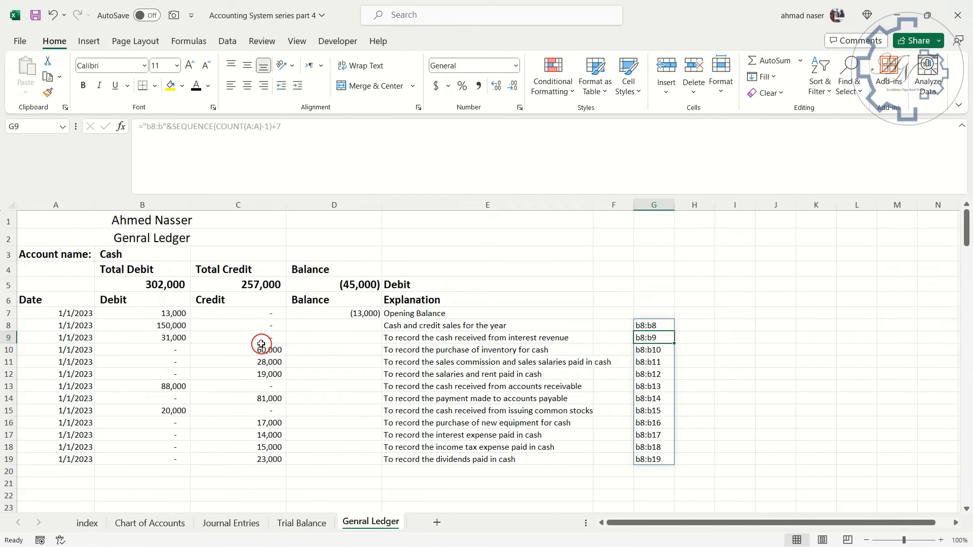
Wrap the range-text formula in G8 in INDIRECT, making it =INDIRECT("b8:b"&SEQUENCE(COUNT(A:A)-1)+7)
left_click(645, 326)
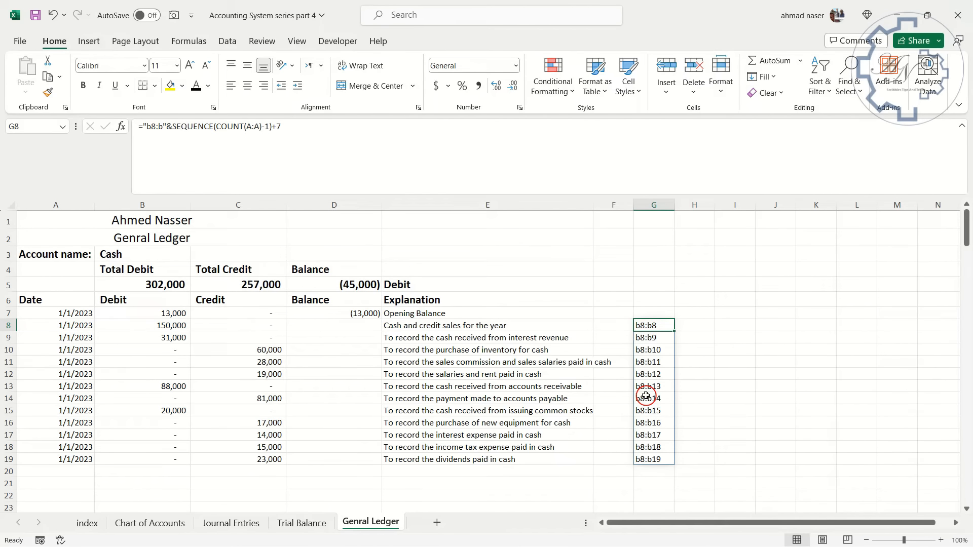
left_click(143, 126)
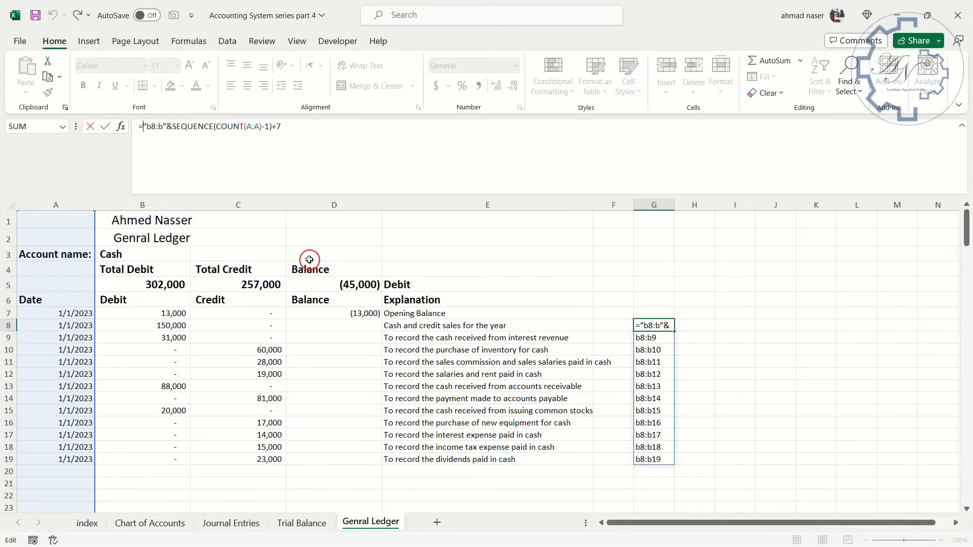
type("in")
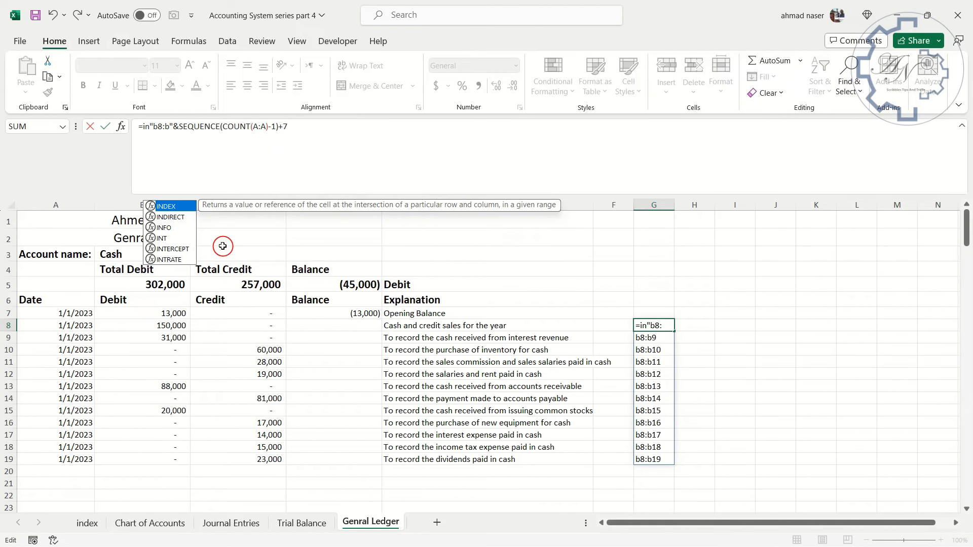
double_click(179, 223)
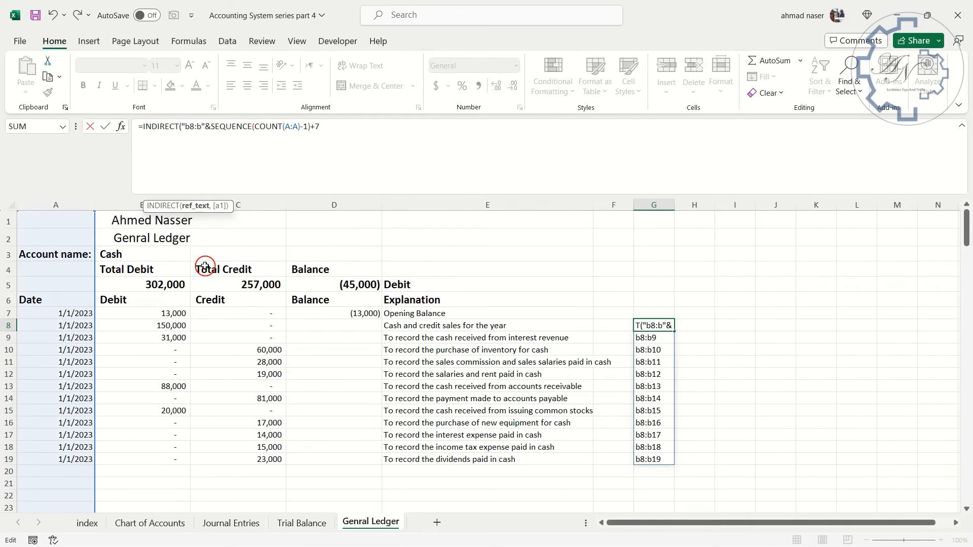
key("Return")
key("Return")
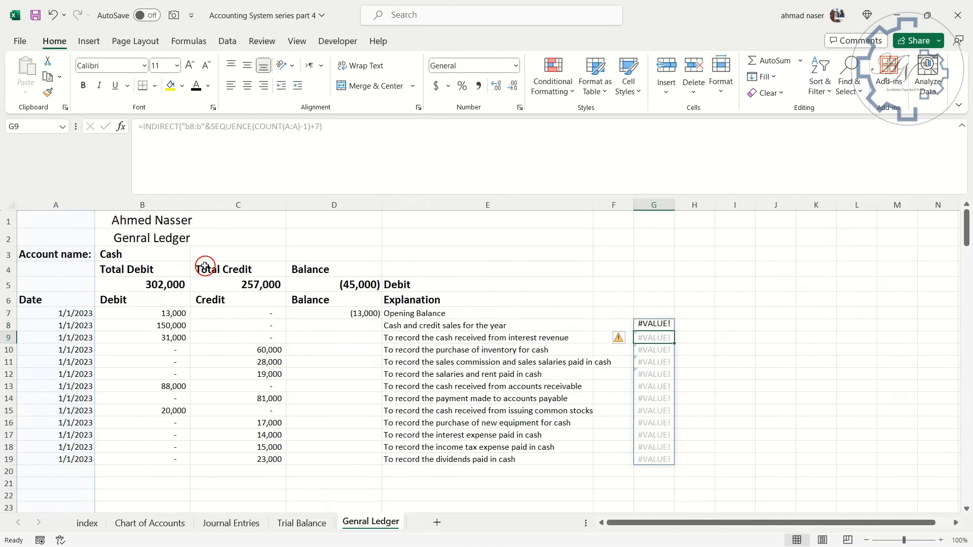
Wrap the INDIRECT formula in G8 in SUBTOTAL with function number 9 (SUM) to produce cumulative debits
left_click(652, 324)
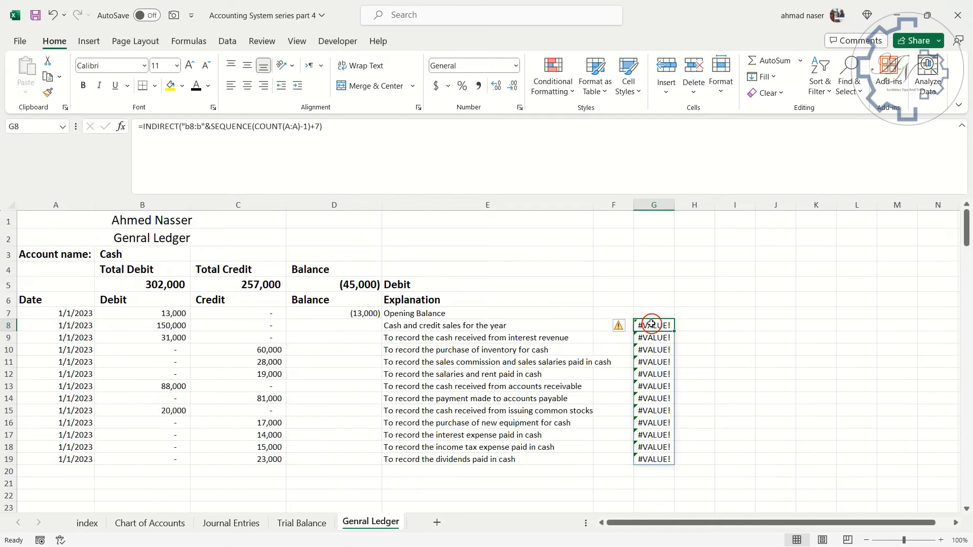
left_click(144, 127)
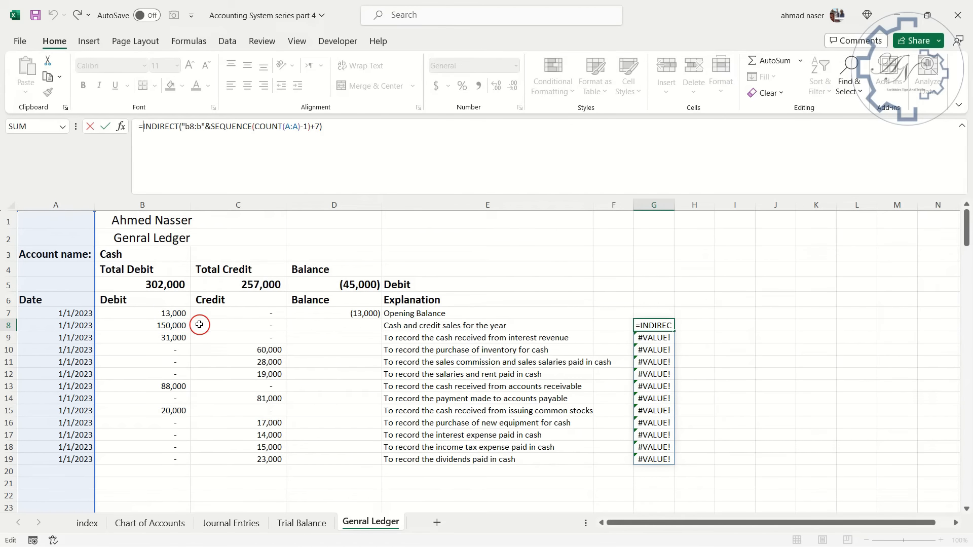
type("s")
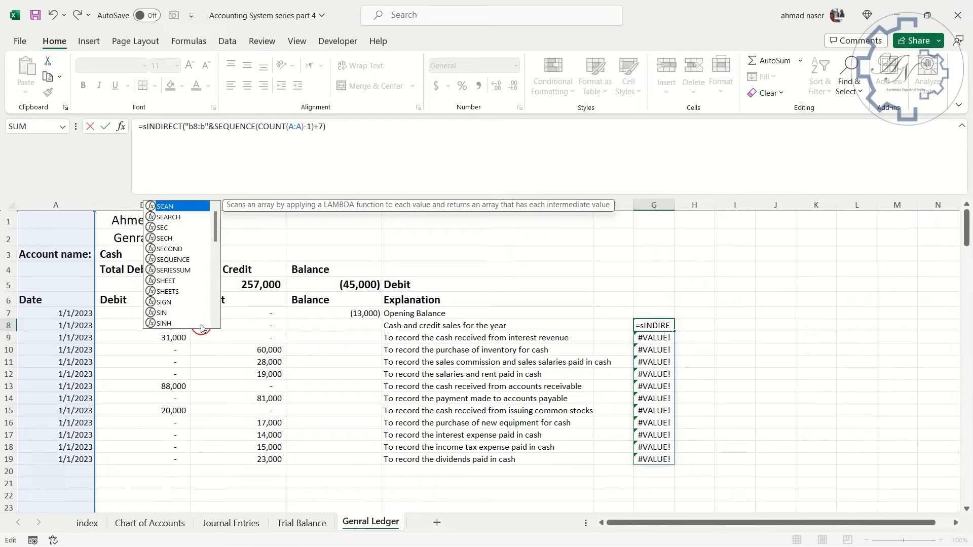
type("ub")
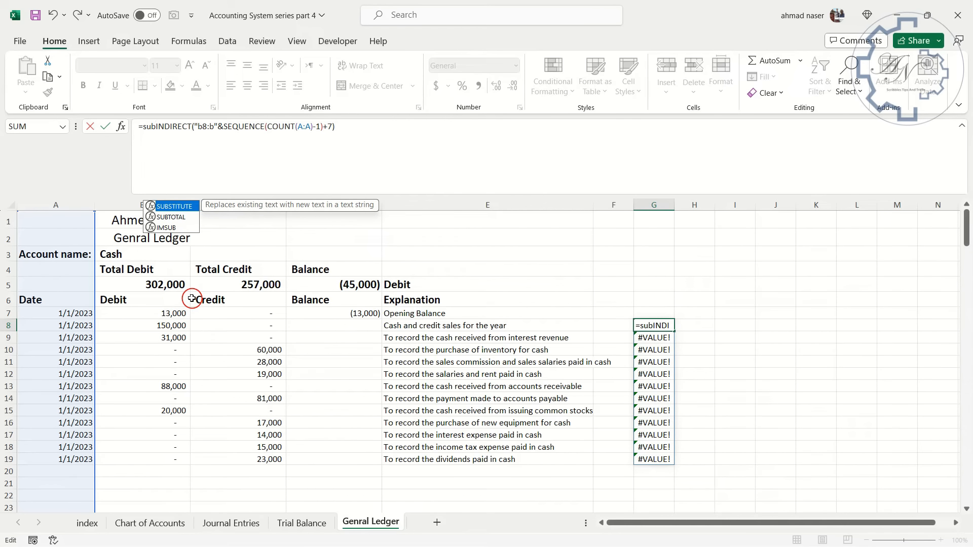
double_click(174, 217)
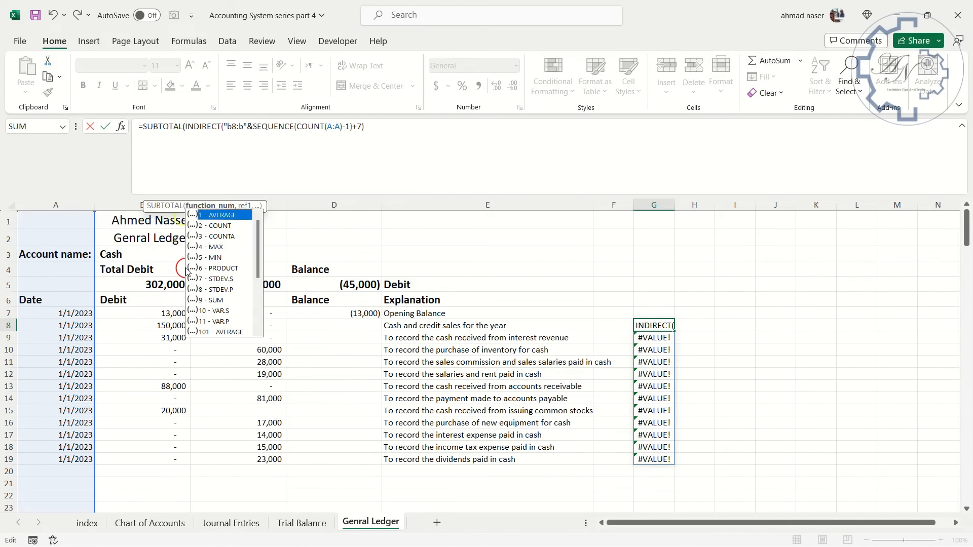
double_click(211, 301)
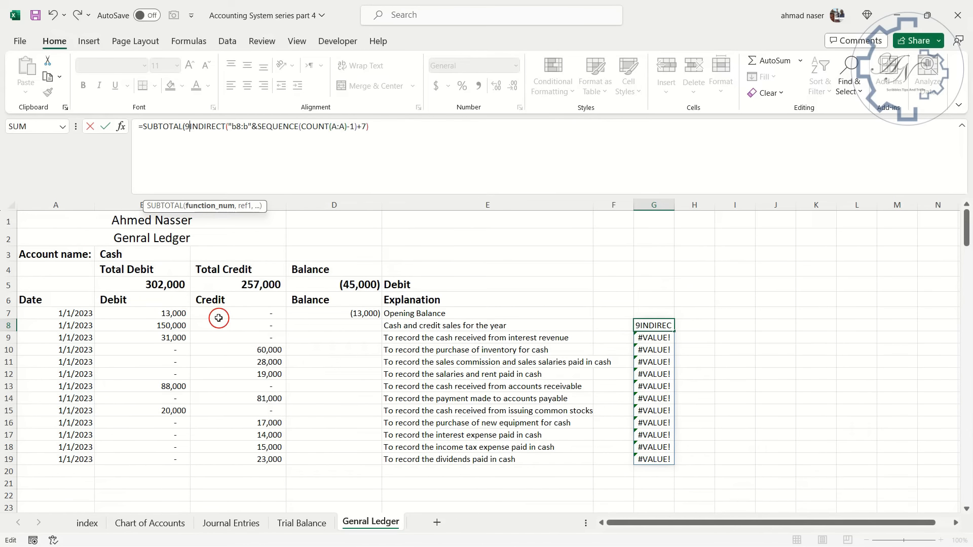
type(",")
key("Return")
key("Return")
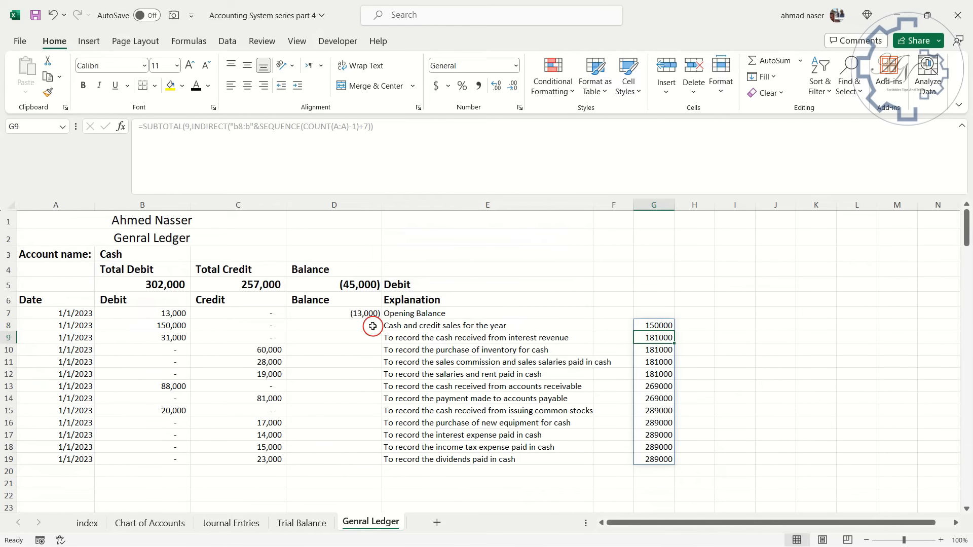
Add the opening debit to the cumulative debits by appending +B7 to the formula in G8
left_click(658, 325)
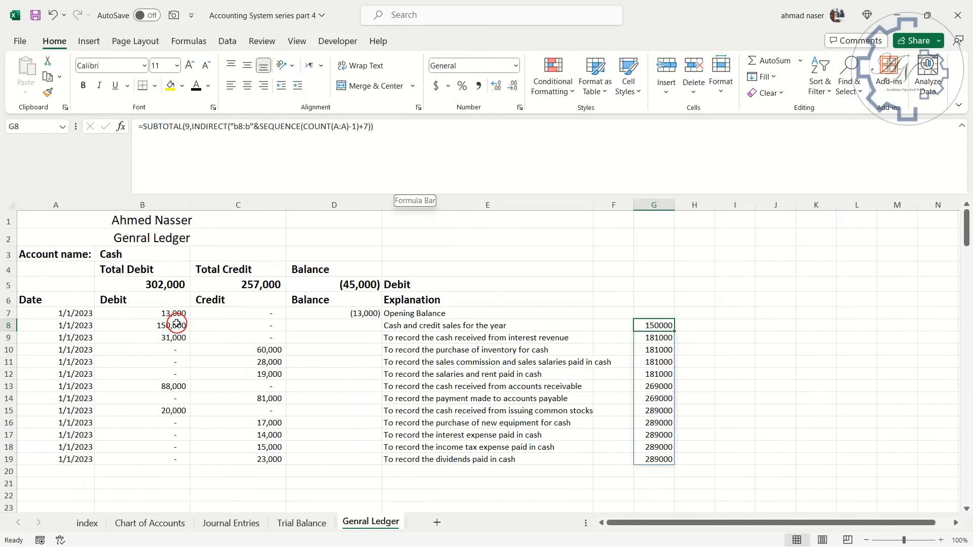
left_click(386, 130)
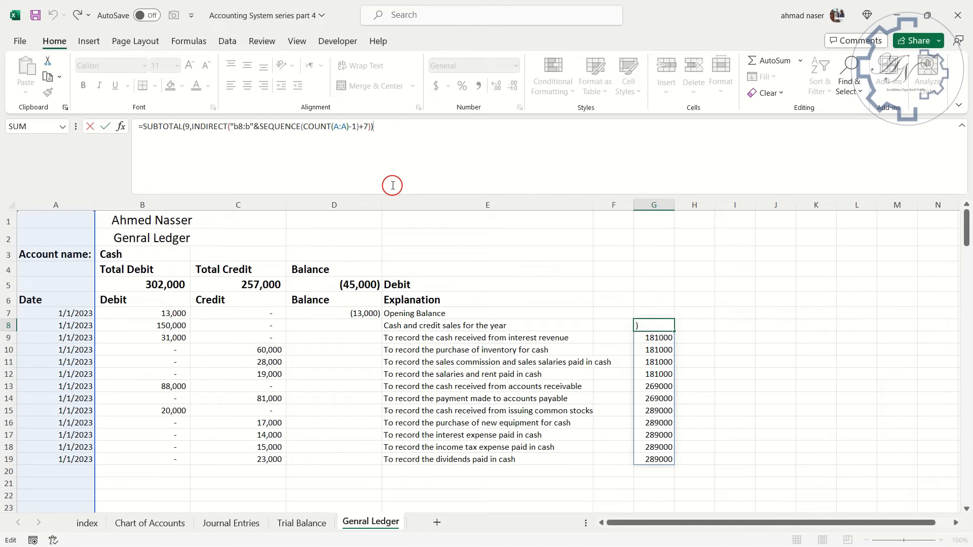
left_click(165, 312)
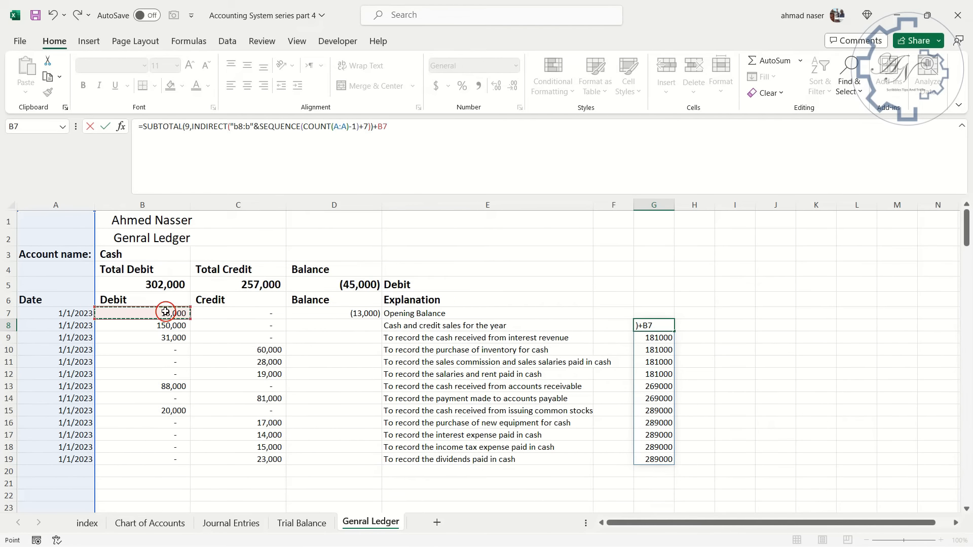
key("ctrl+Return")
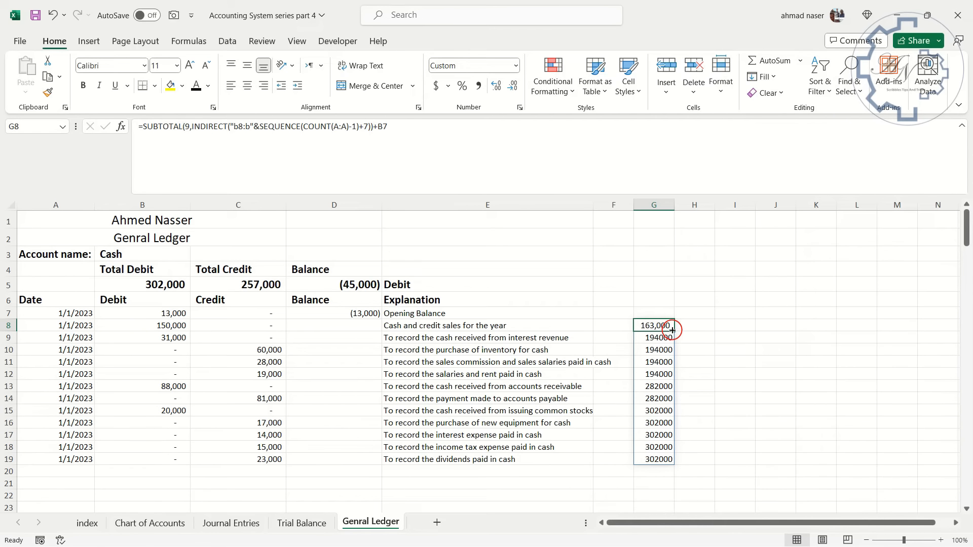
Copy the cumulative debit formula from G8 to H8 and set its COUNT range to A:A
left_click_drag(675, 329, 704, 364)
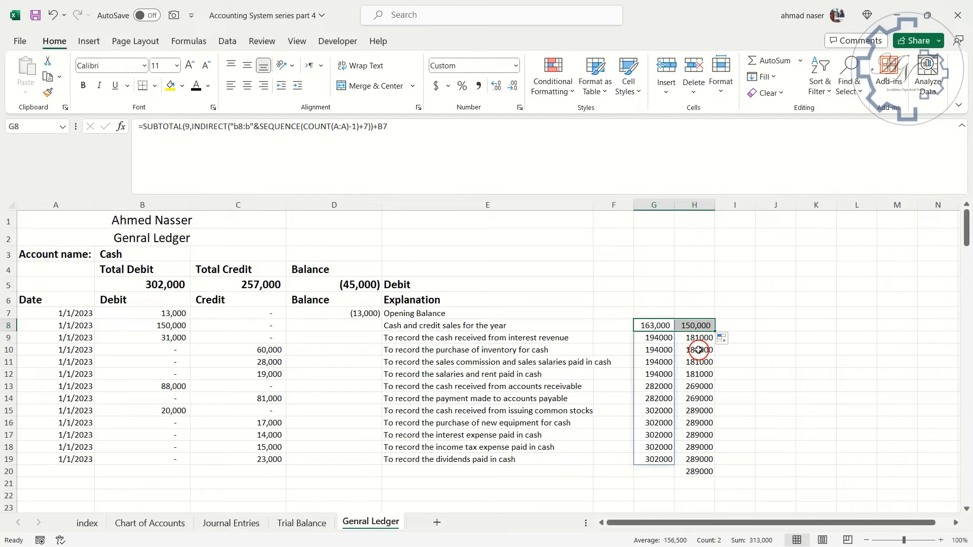
left_click(695, 327)
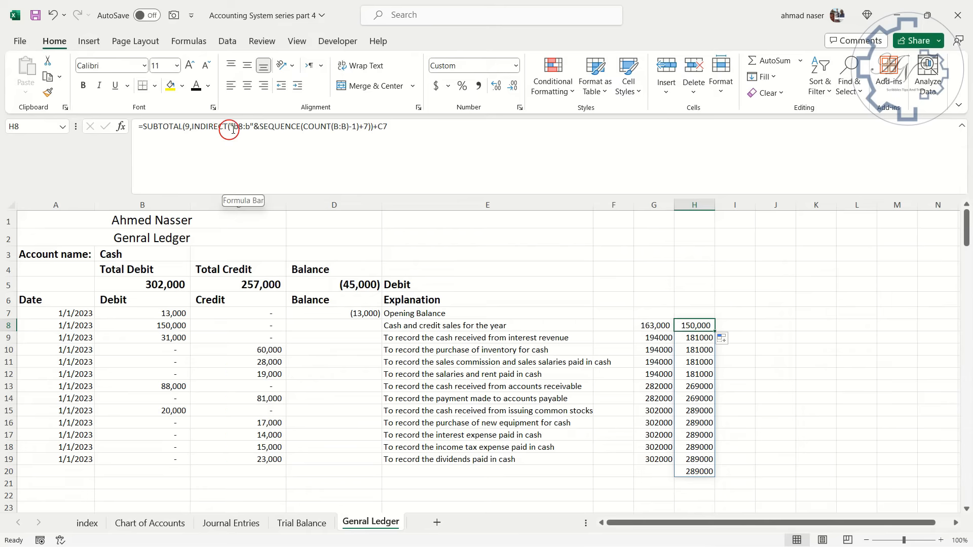
left_click(339, 127)
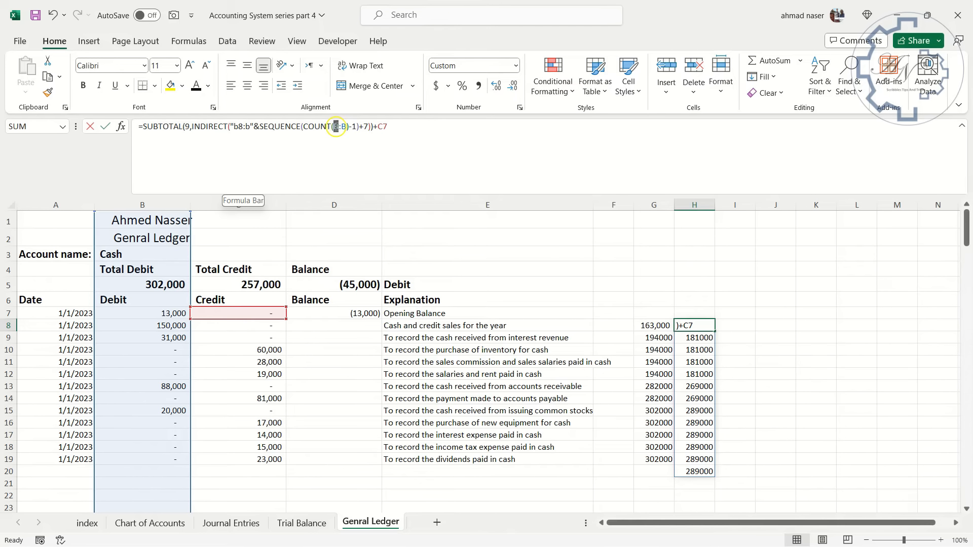
type("a")
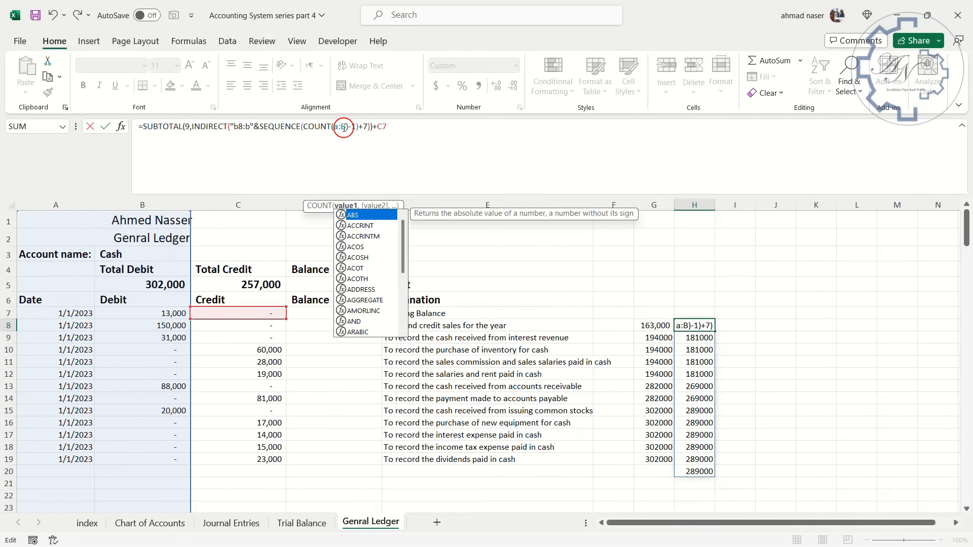
left_click(344, 128)
type("a")
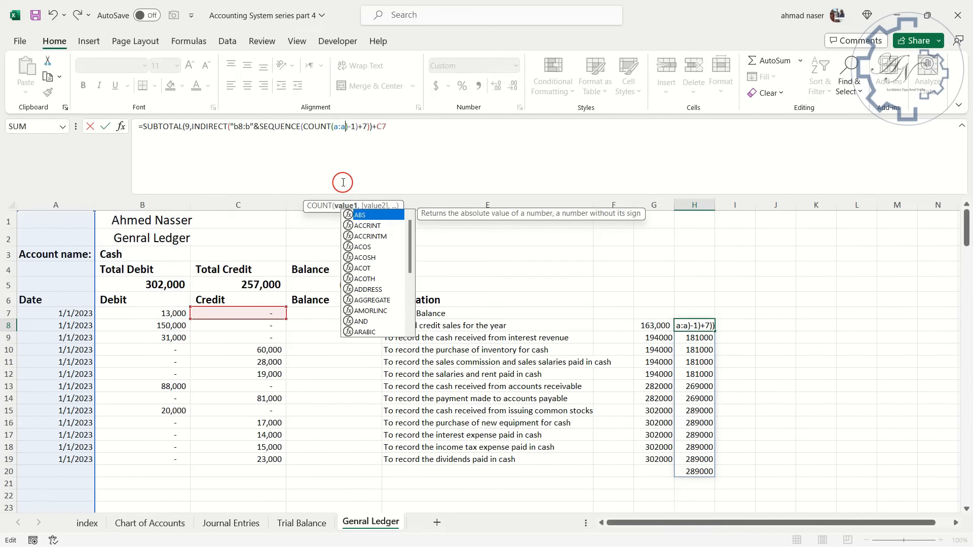
key("ctrl+Return")
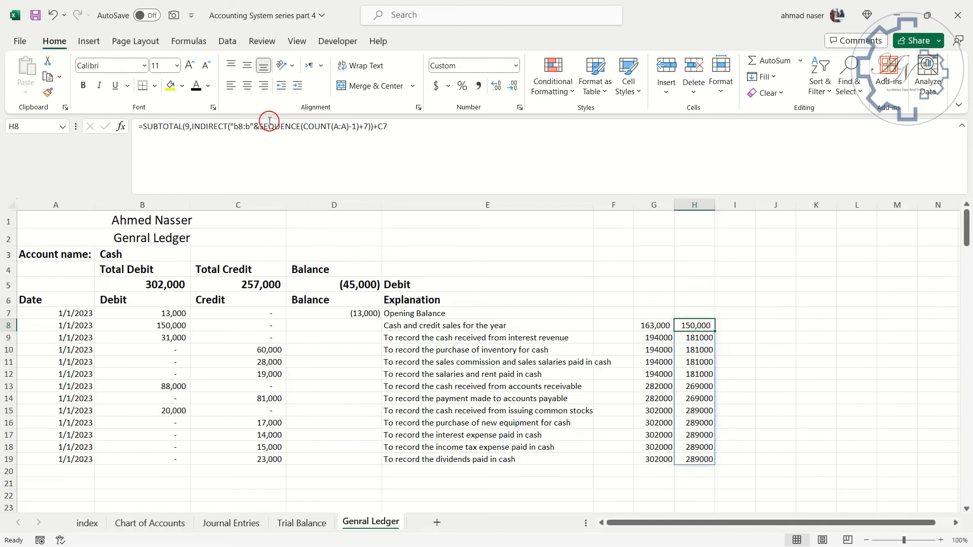
Make H8 accumulate the credit column by changing its INDIRECT reference text to "c8:c"
left_click(234, 128)
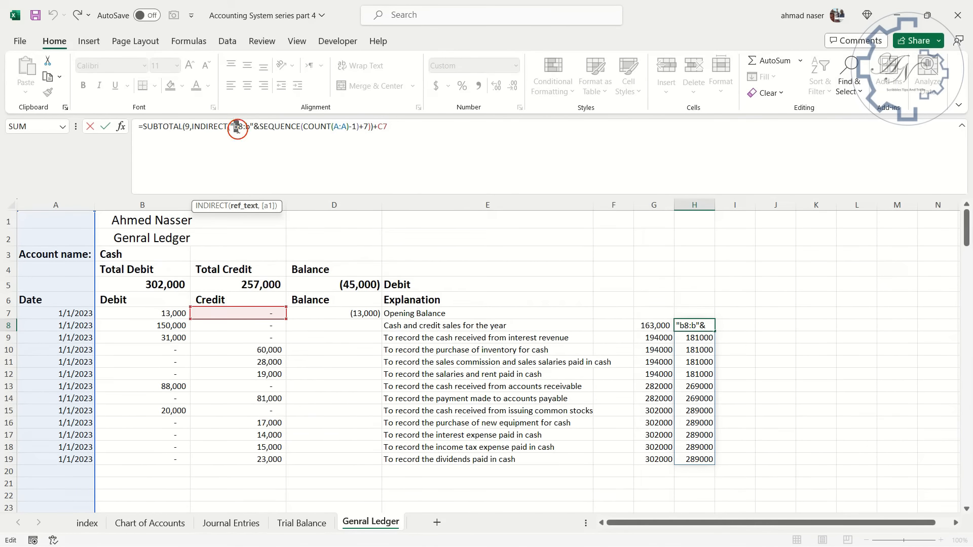
left_click_drag(233, 128, 237, 129)
type("c")
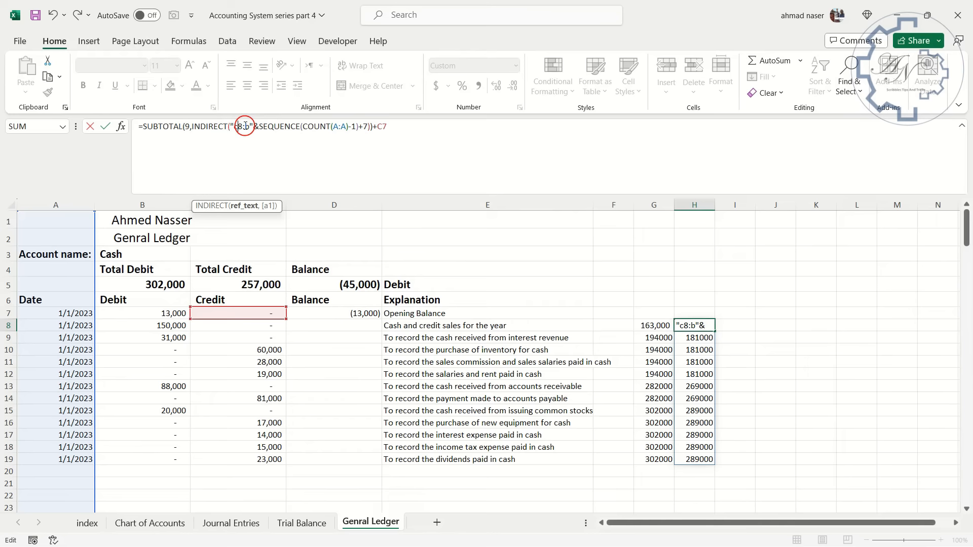
left_click_drag(247, 126, 247, 128)
type("c")
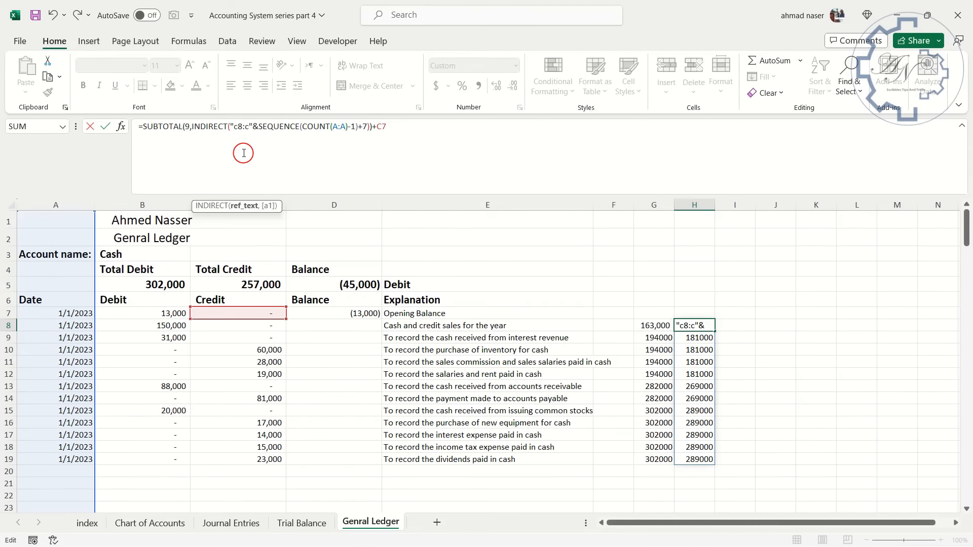
key("Return")
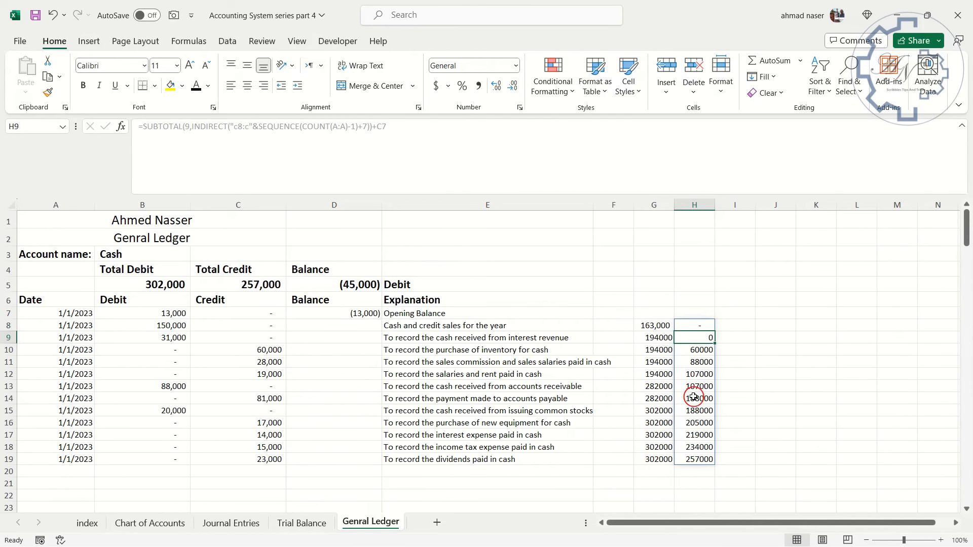
Calculate the running balances from D8 by subtracting the cumulative debits from the cumulative credits with =H8#-G8#
left_click(655, 325)
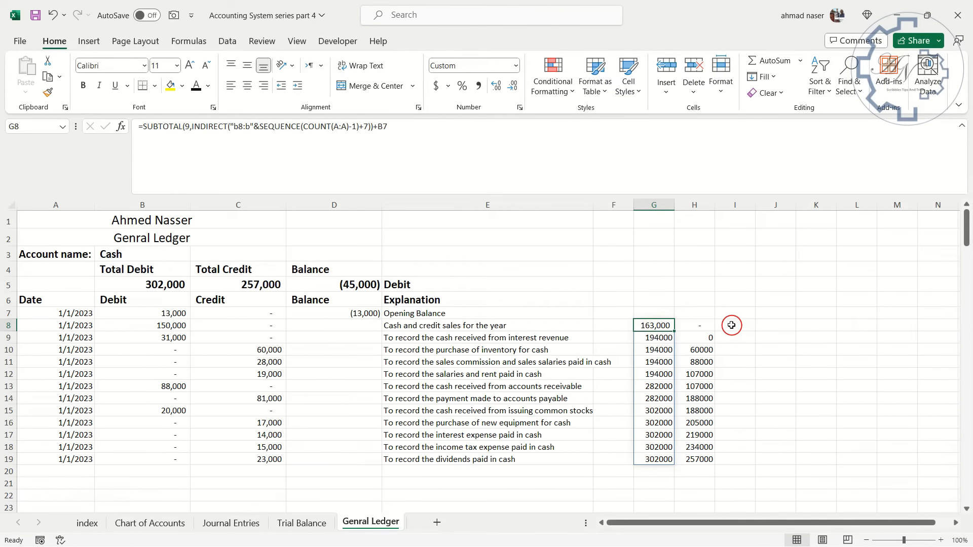
left_click(352, 326)
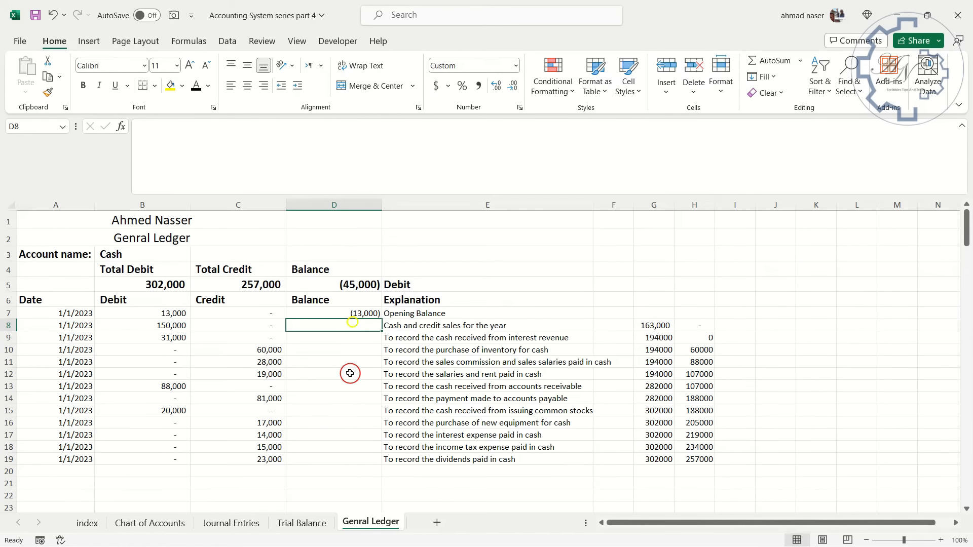
type("=")
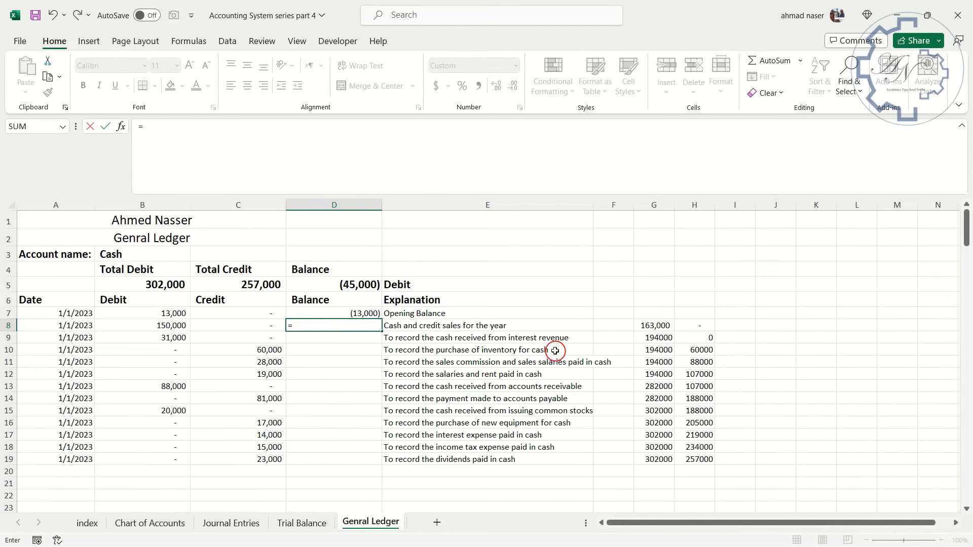
left_click_drag(695, 325, 694, 452)
type("-")
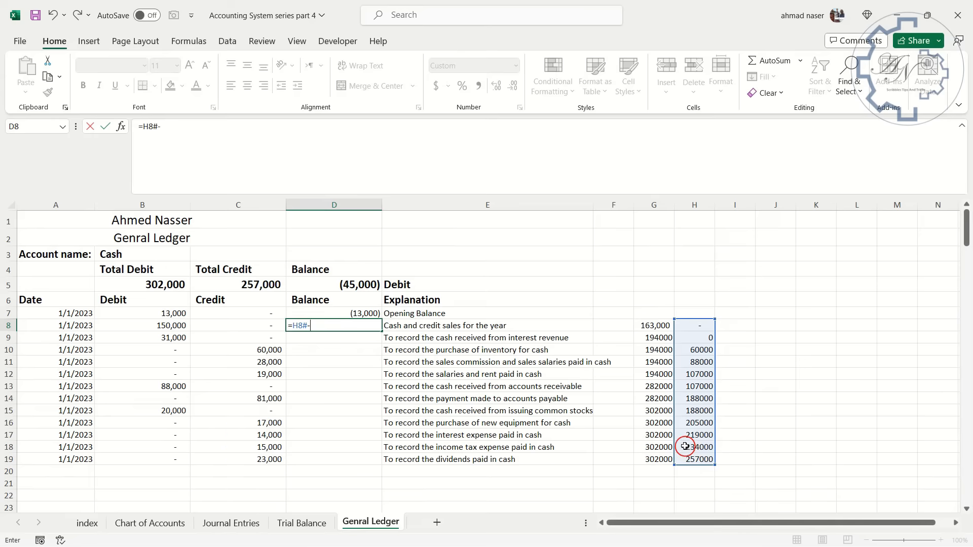
left_click_drag(653, 325, 641, 458)
key("Return")
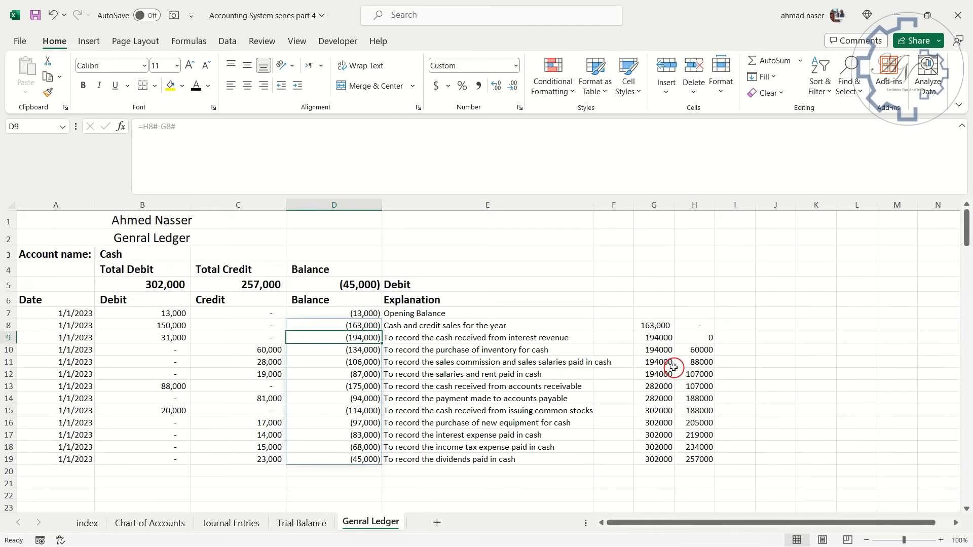
Enclose the whole cumulative credit formula in H8, including +C7, in parentheses
left_click(690, 325)
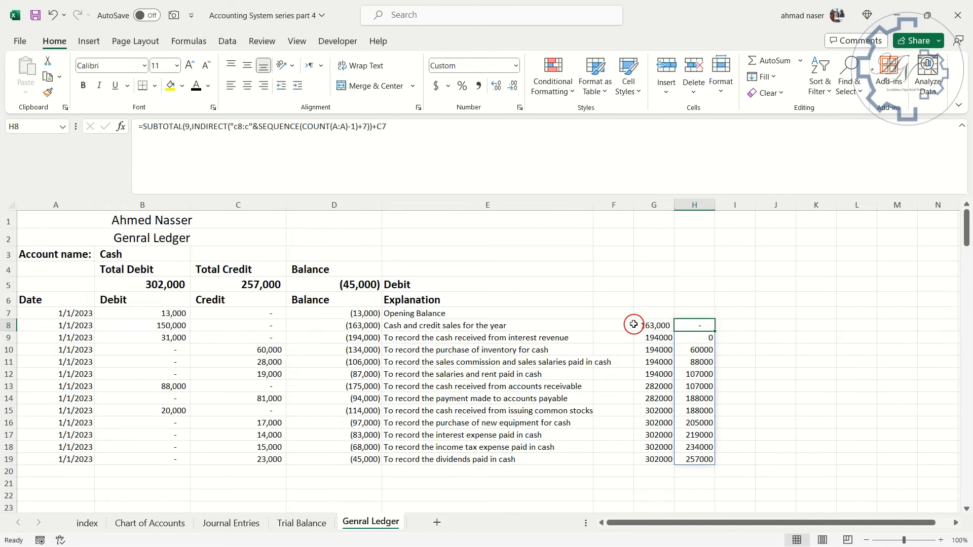
left_click_drag(426, 133, 346, 131)
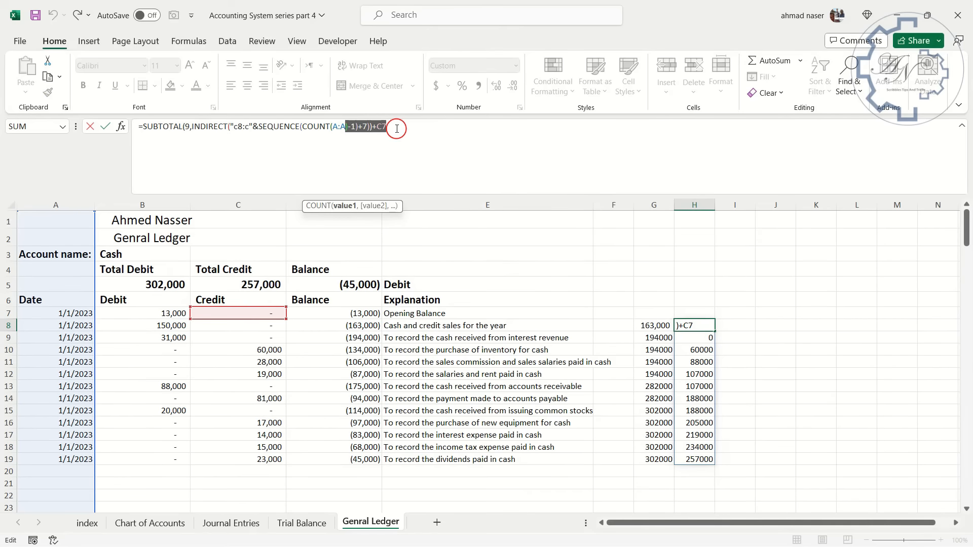
left_click(395, 128)
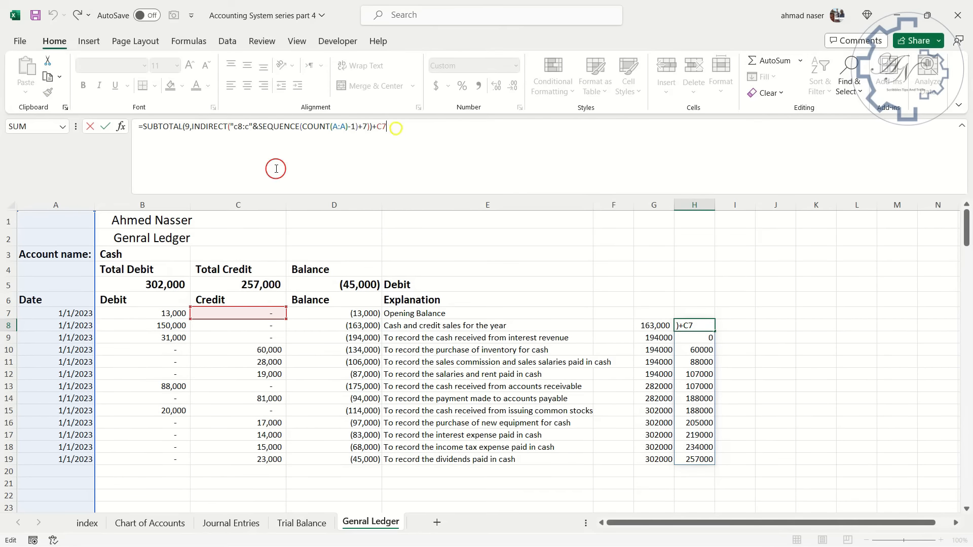
left_click(143, 126)
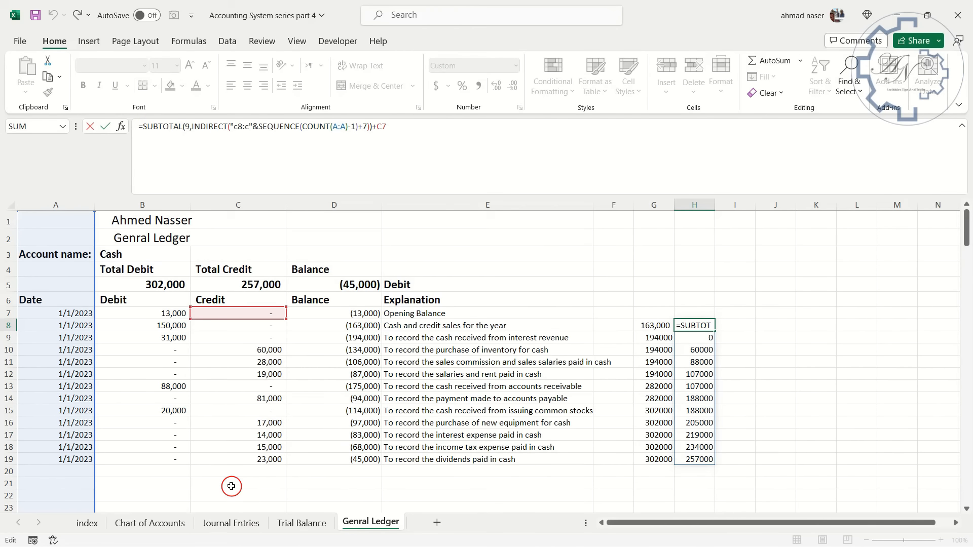
type("(A:A")
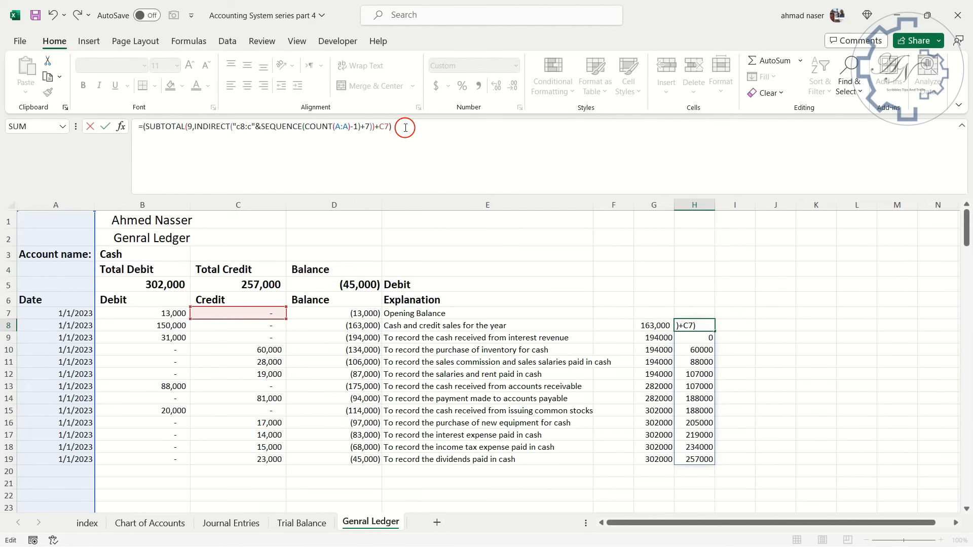
type(")")
key("Return")
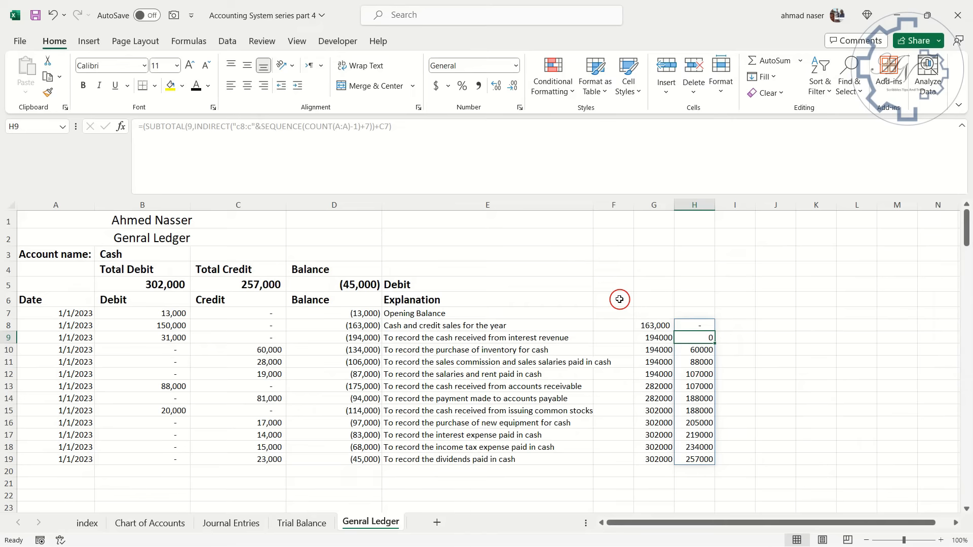
Enclose the whole cumulative debit formula in G8, including +B7, in parentheses
left_click(658, 325)
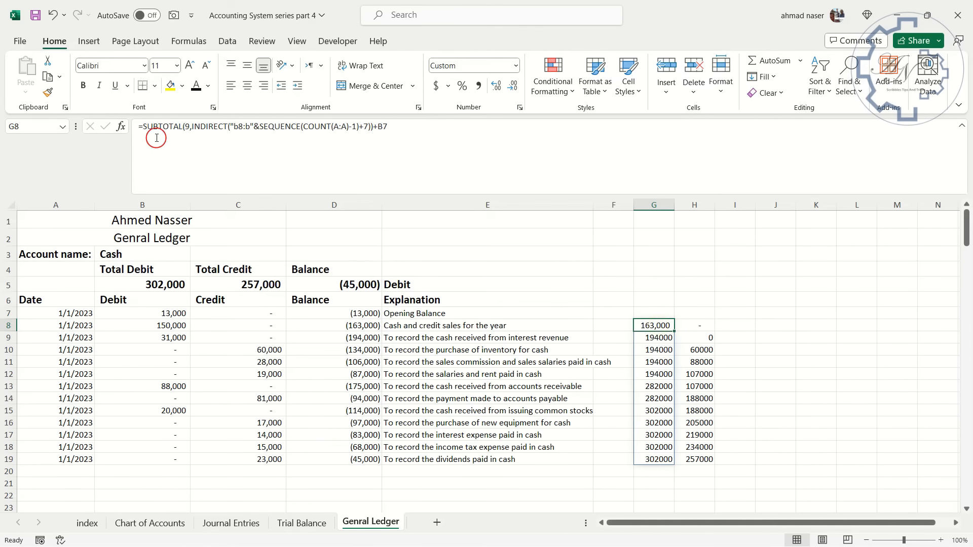
left_click(145, 122)
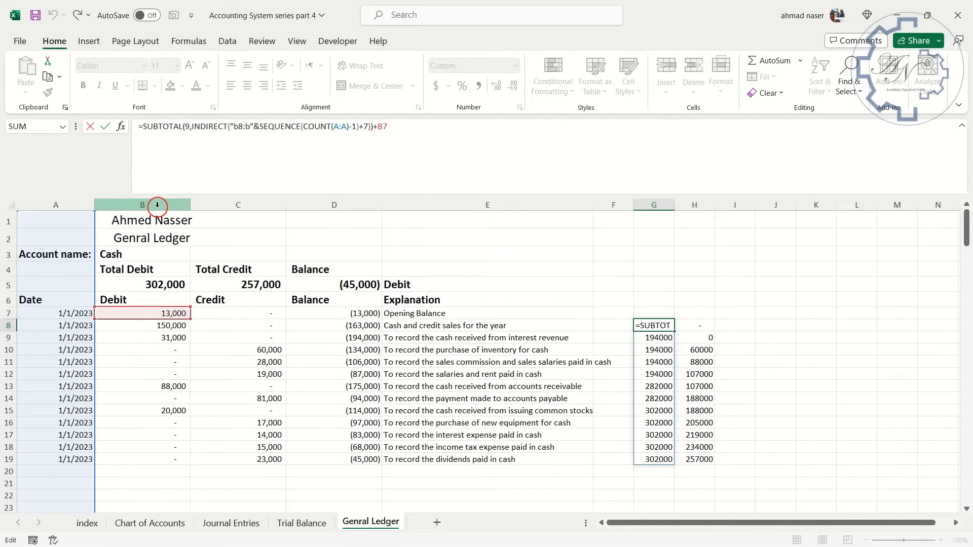
type("(")
left_click(440, 125)
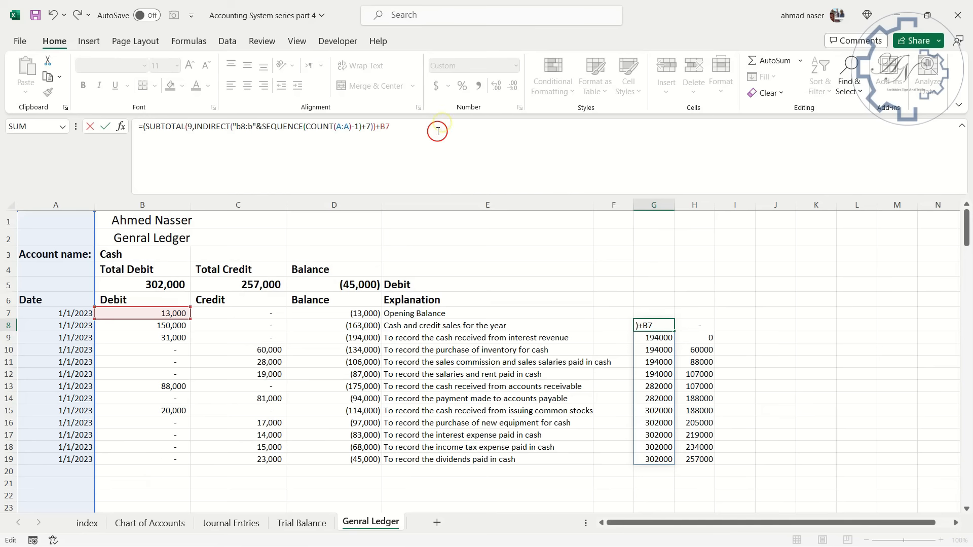
key("Return")
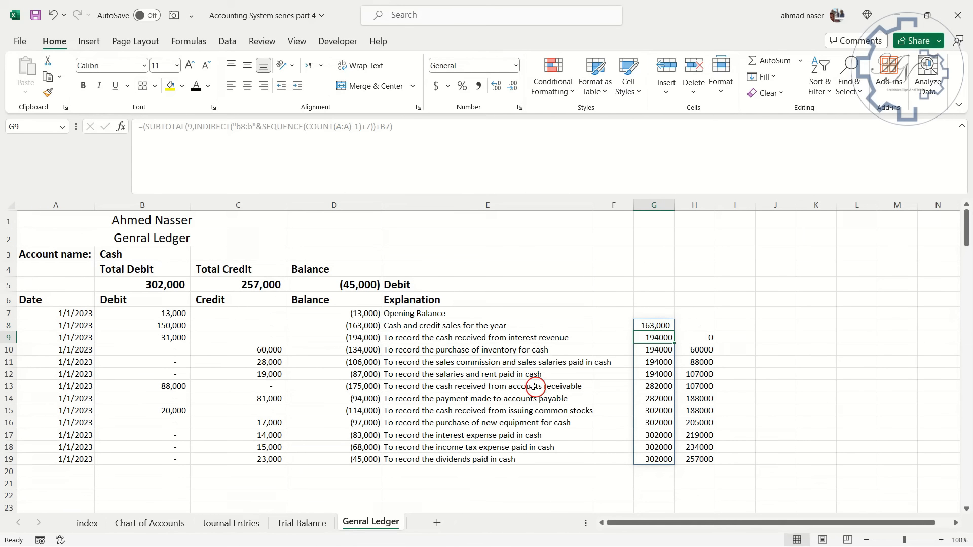
Copy the parenthesised cumulative credit formula text from H8 without its equals sign
left_click(653, 325)
left_click(692, 326)
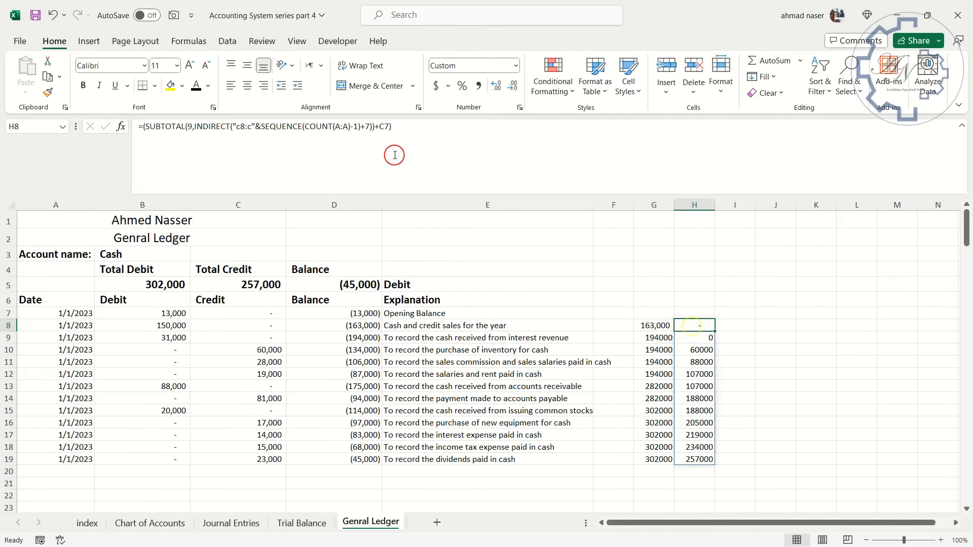
left_click(409, 129)
left_click_drag(409, 129, 131, 140)
key("ctrl+c")
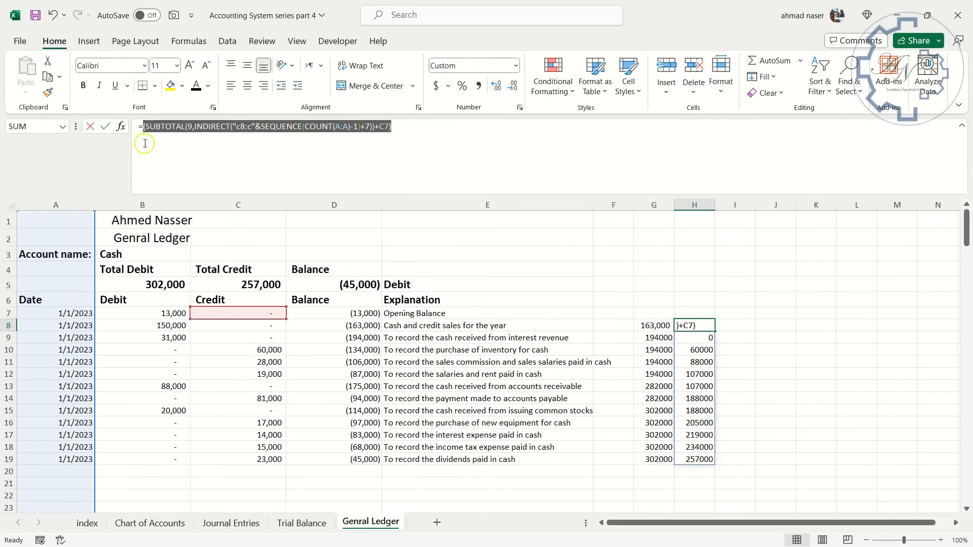
right_click(145, 144)
key("Return")
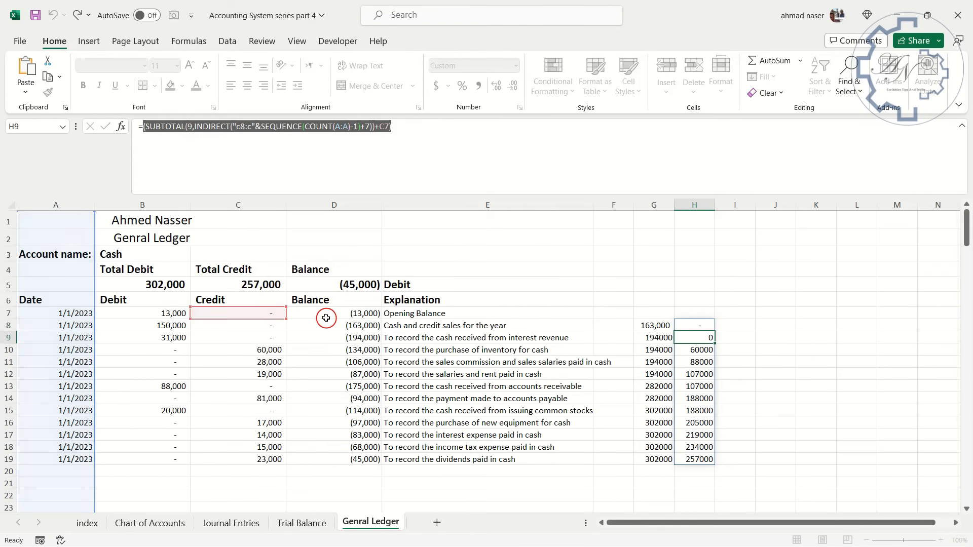
Replace the H8# reference in D8 with the copied credit formula and delete the helper formula in H8
left_click(309, 317)
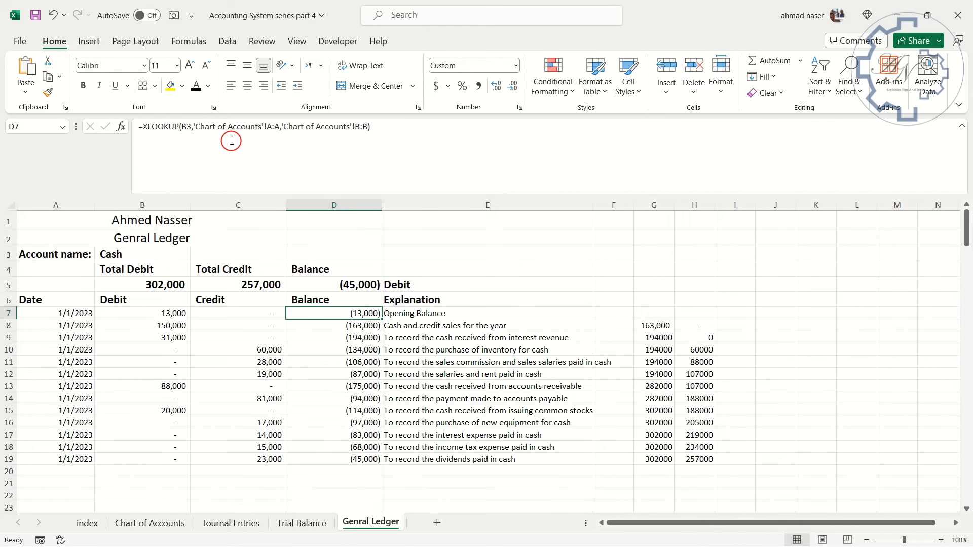
left_click(331, 326)
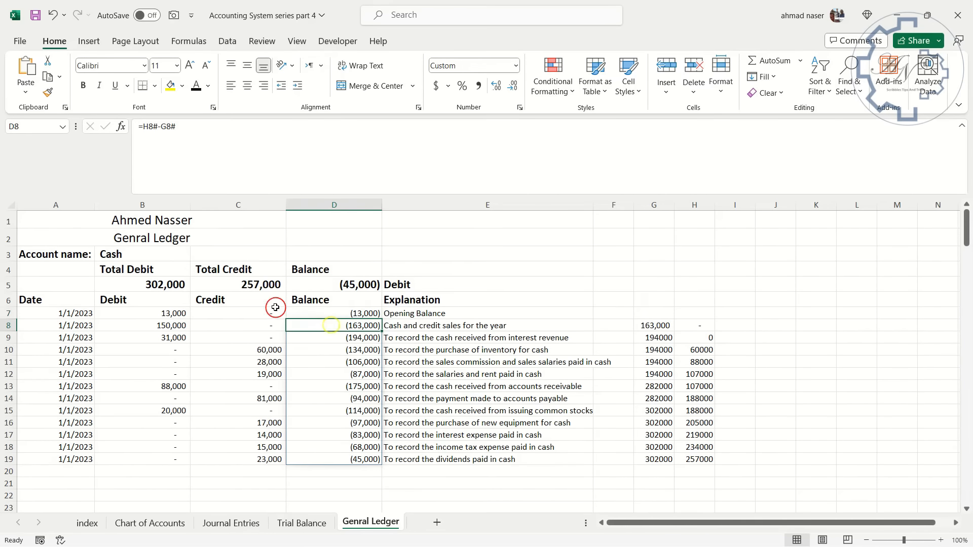
left_click(144, 127)
left_click_drag(143, 127, 158, 127)
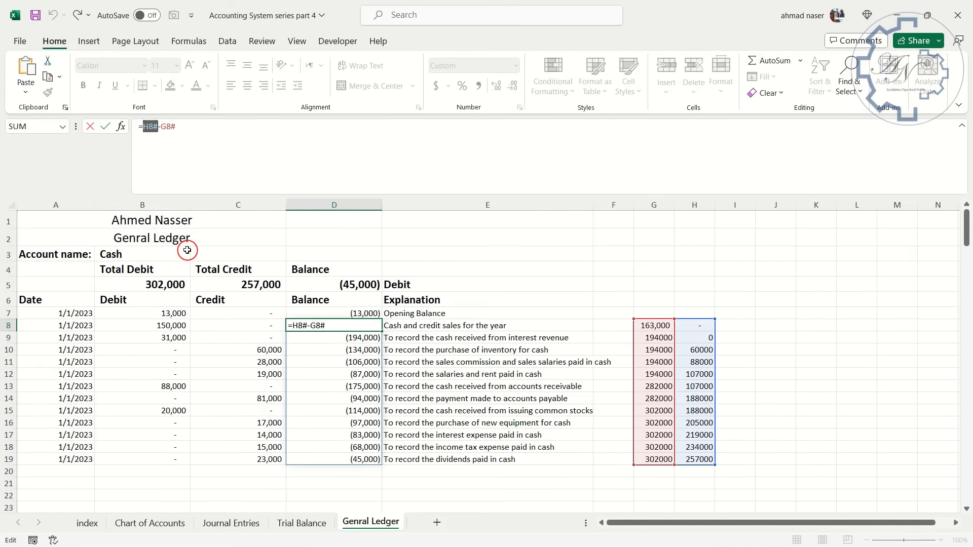
key("ctrl+v")
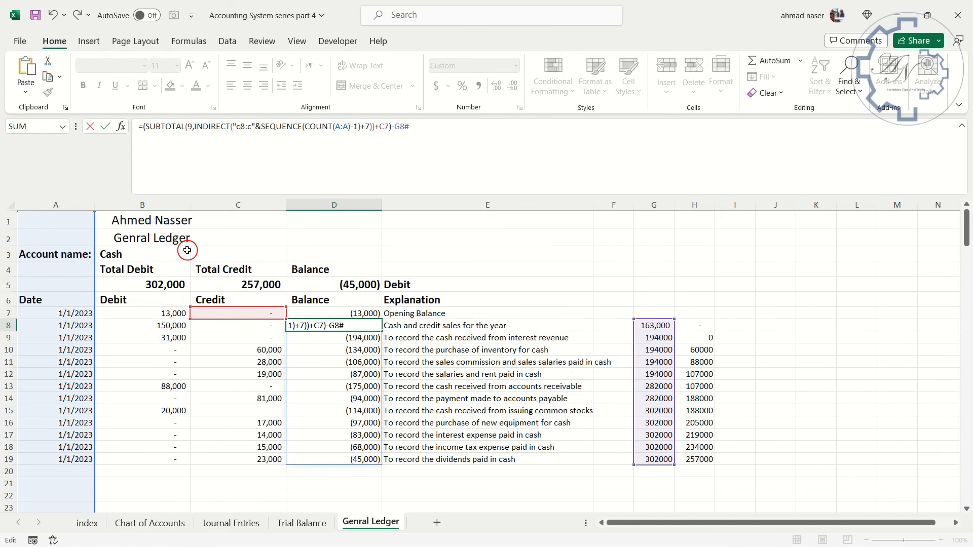
key("Return")
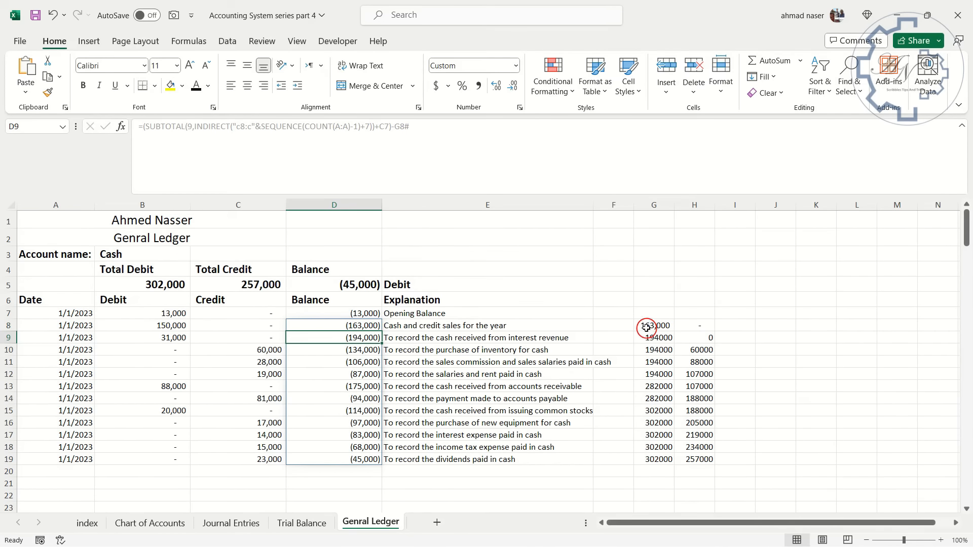
left_click(692, 327)
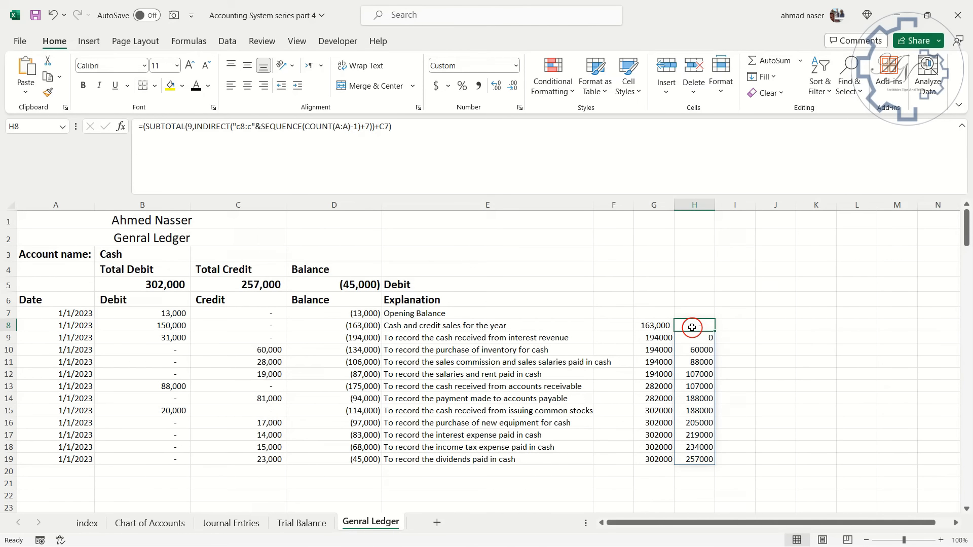
key("Delete")
Replace the G8# reference in D8 with the parenthesised cumulative debit formula copied from G8
left_click(657, 326)
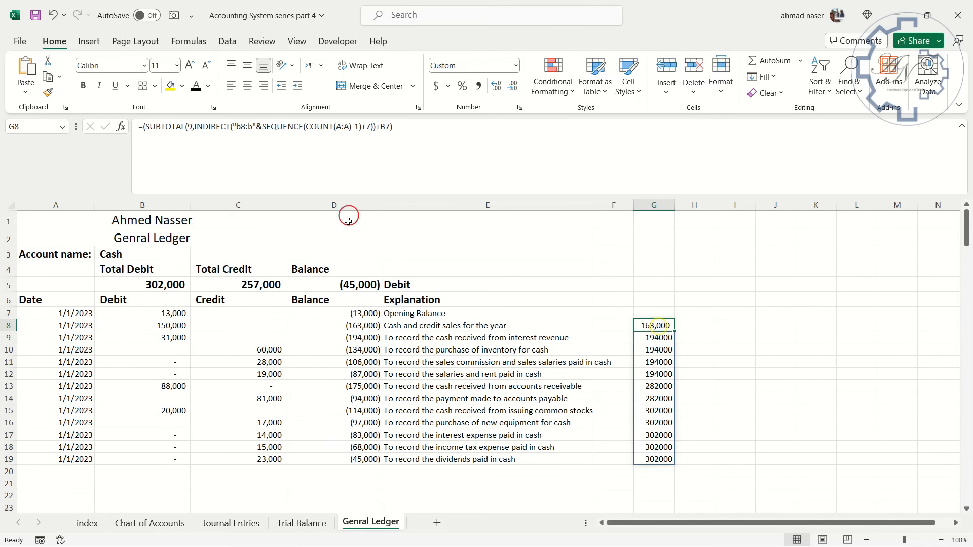
left_click_drag(400, 127, 144, 135)
key("ctrl+c")
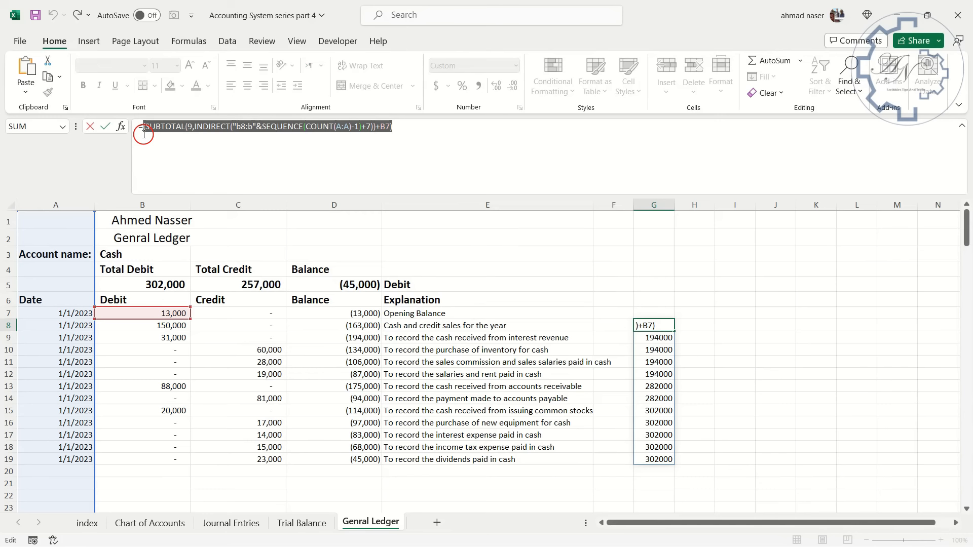
key("Return")
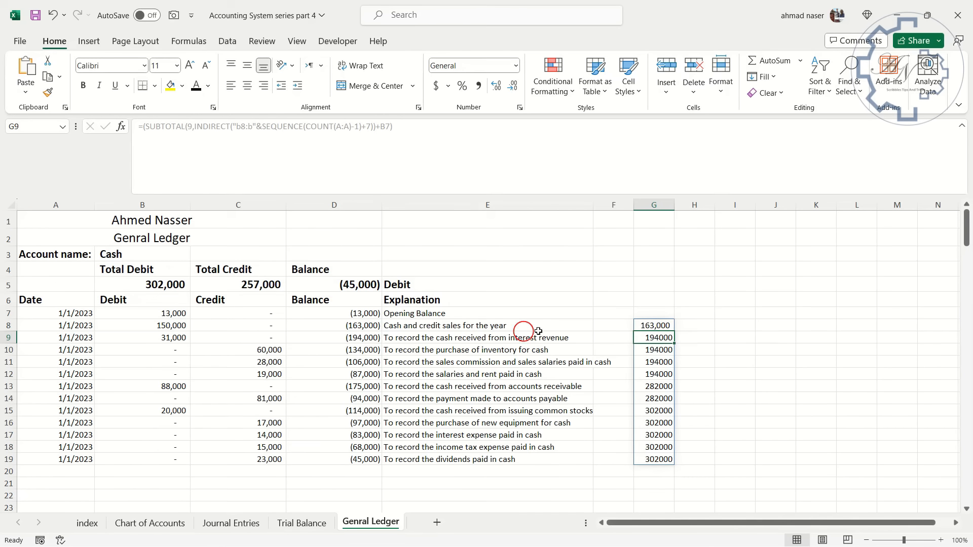
left_click(337, 322)
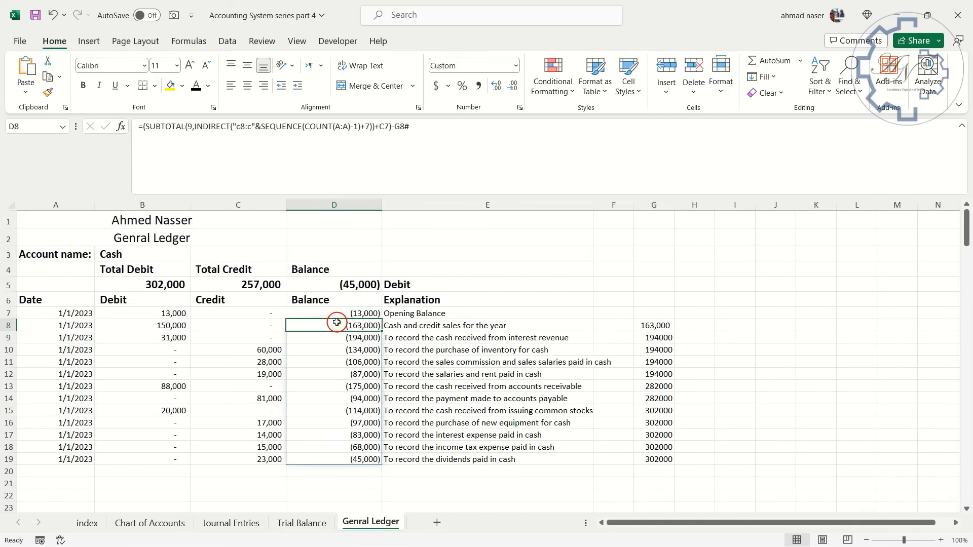
double_click(412, 131)
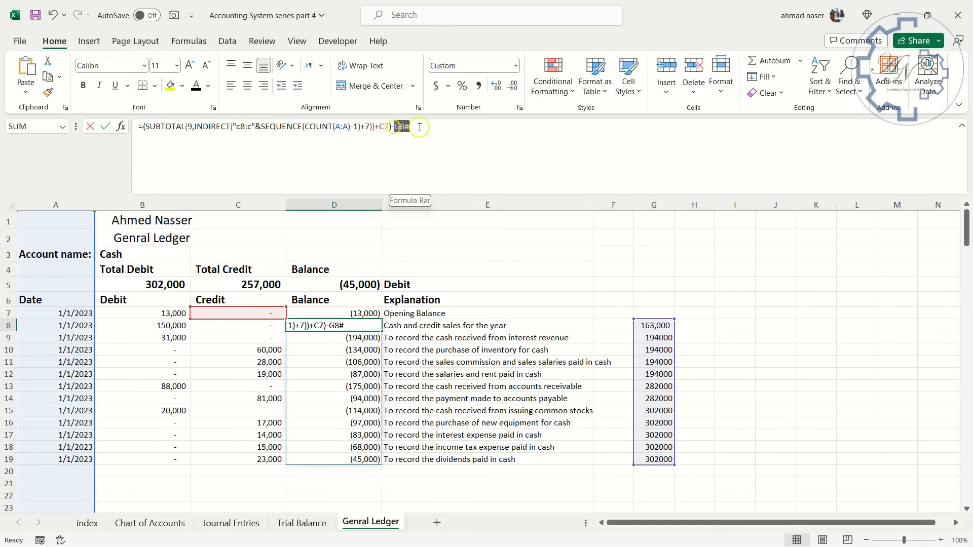
key("ctrl+v")
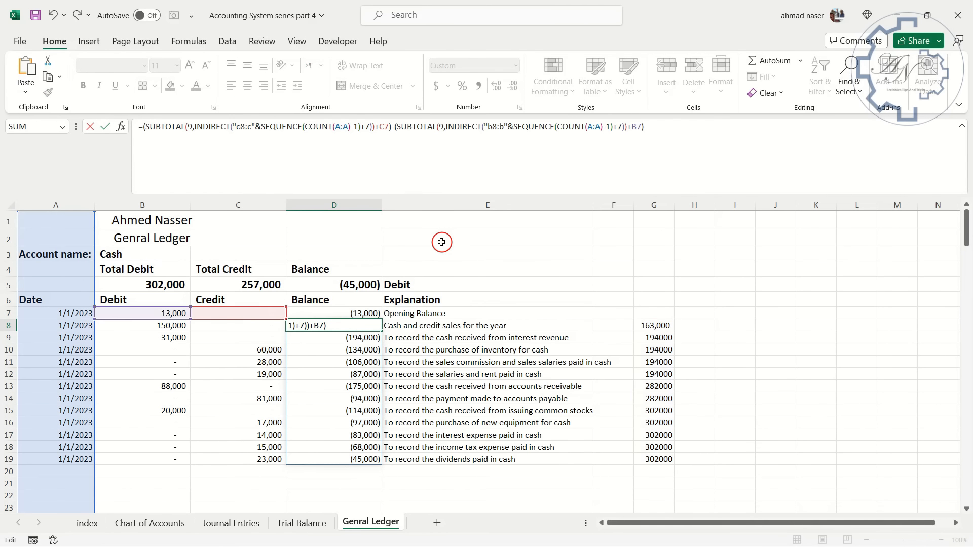
key("Return")
Clear the cumulative debit helper column starting at G8
left_click_drag(648, 322, 653, 472)
key("Delete")
left_click(438, 373)
left_click(361, 349)
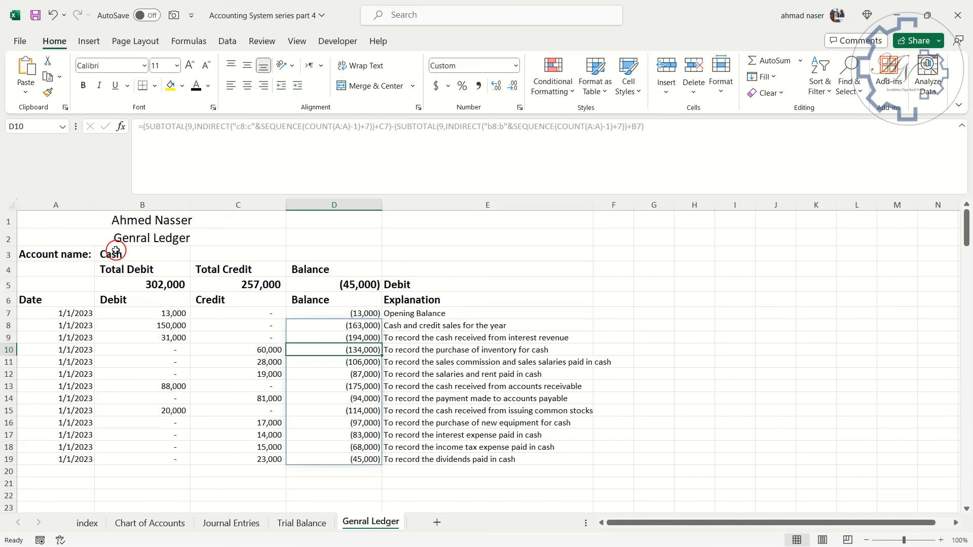
Test the ledger by setting the account name in B3 to Accumulated depreciation—equipment and after that to Inventories
left_click(137, 252)
left_click(197, 255)
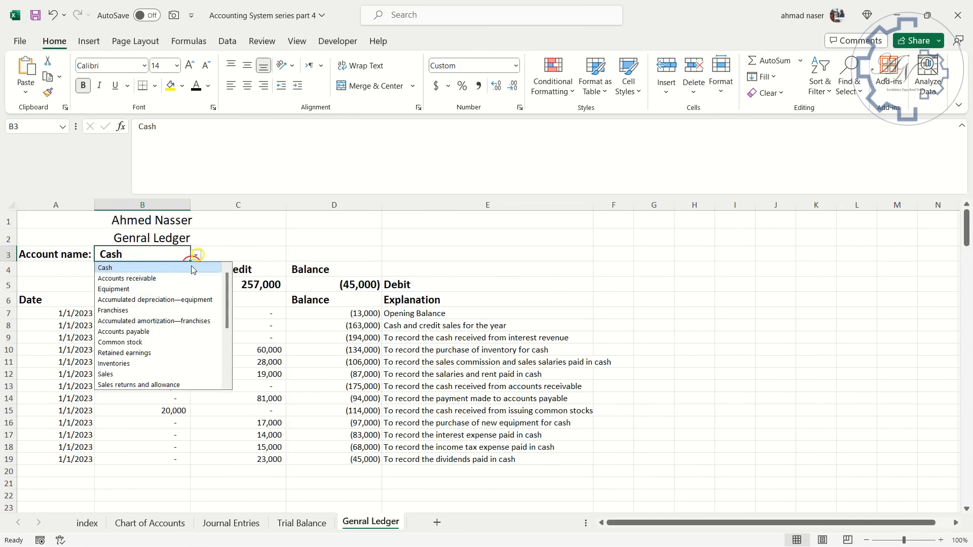
left_click(185, 299)
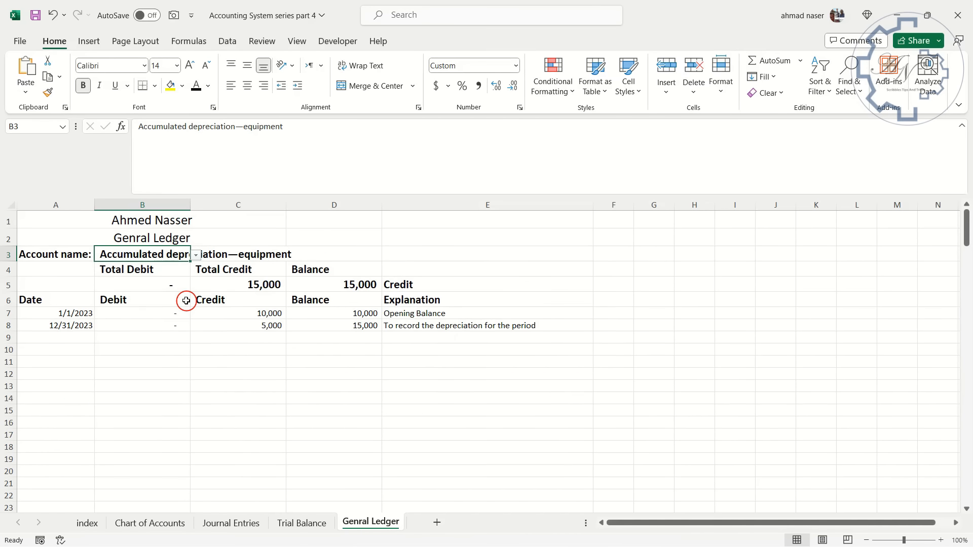
key("alt+Down")
left_click(187, 362)
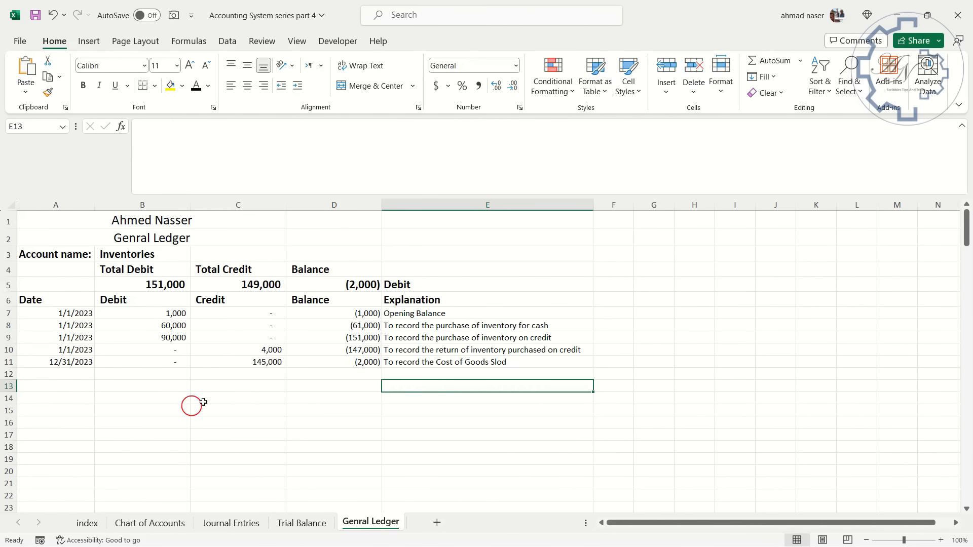
Create a formula-based conditional formatting rule for columns A to E with the condition =$D1<>0
left_click_drag(48, 204, 515, 217)
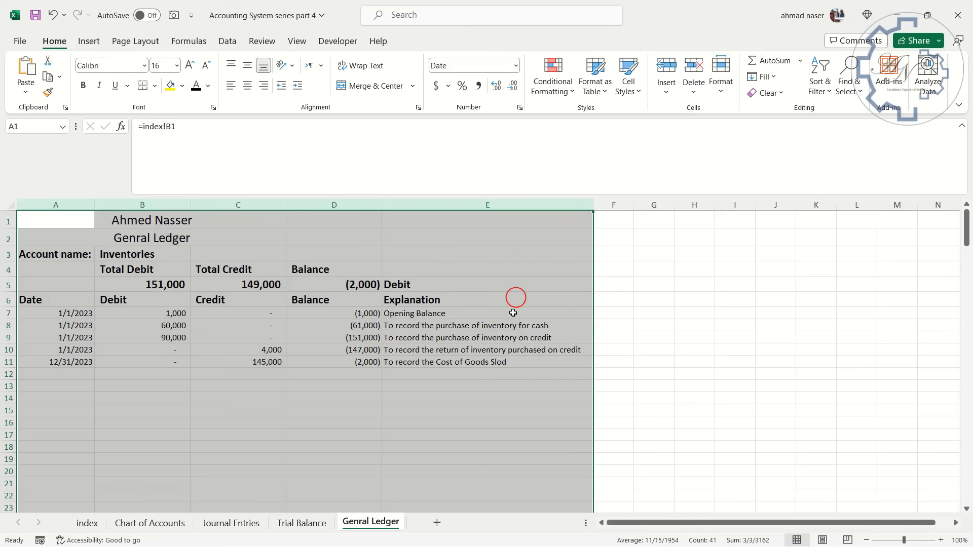
left_click(554, 80)
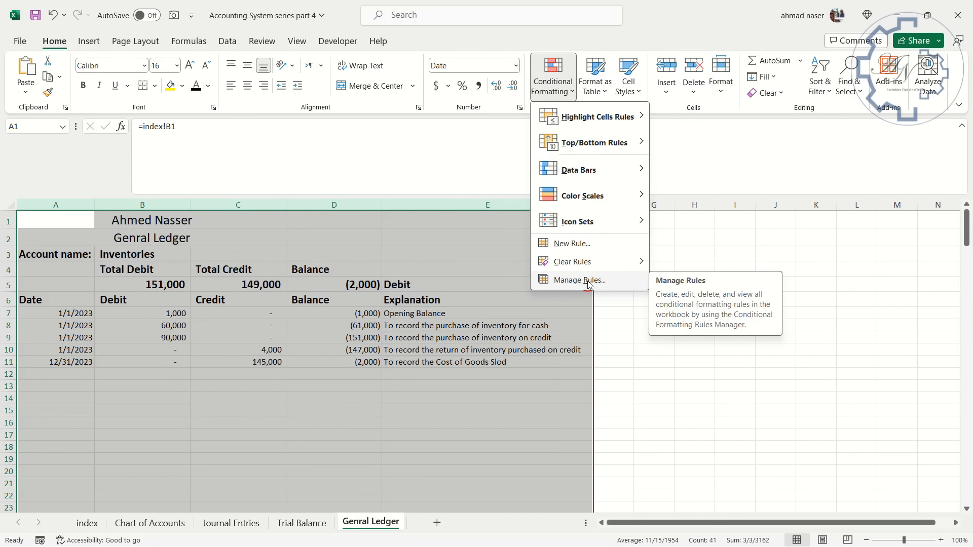
left_click(572, 244)
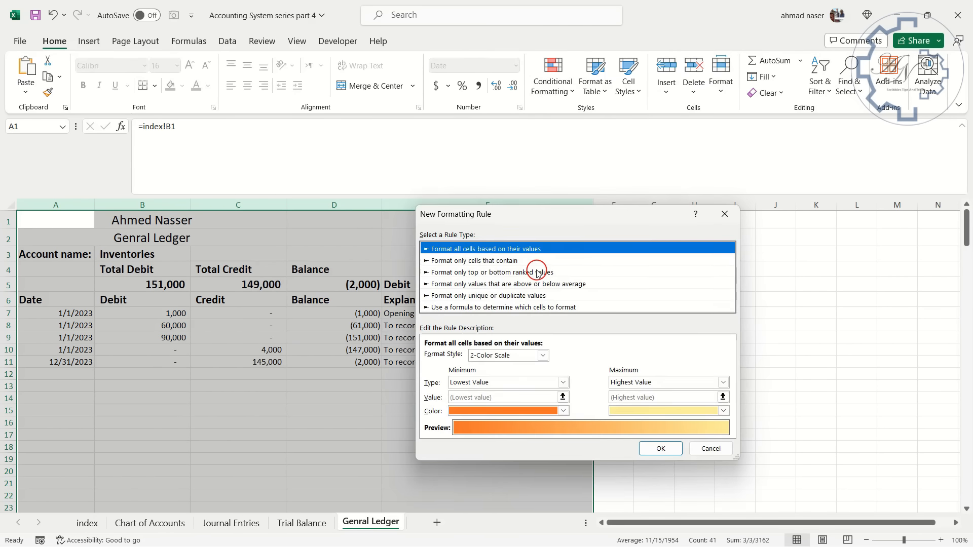
left_click(527, 307)
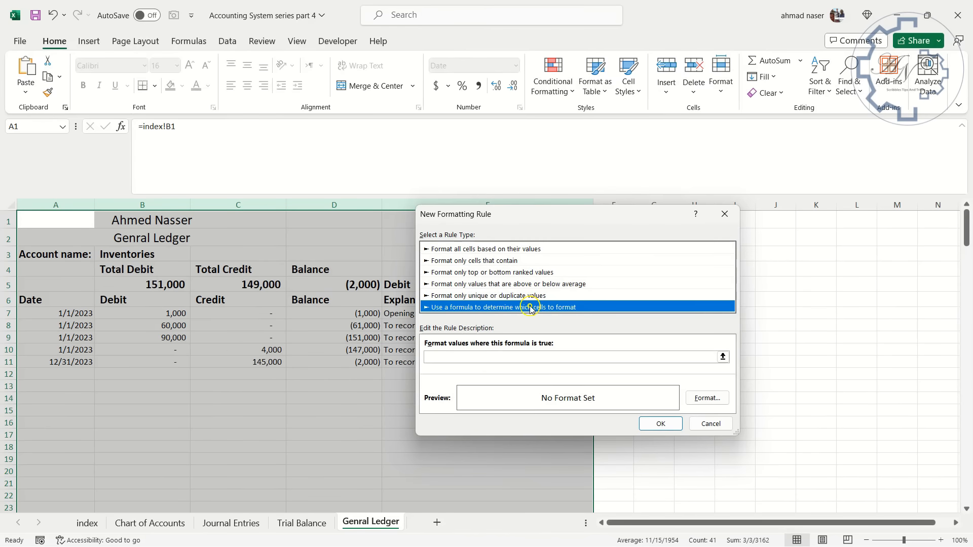
left_click(497, 356)
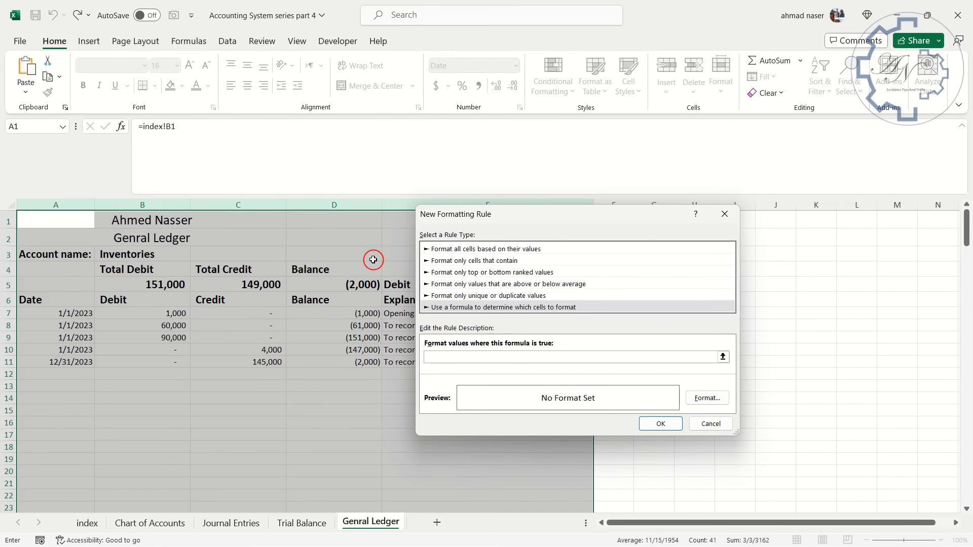
left_click(350, 218)
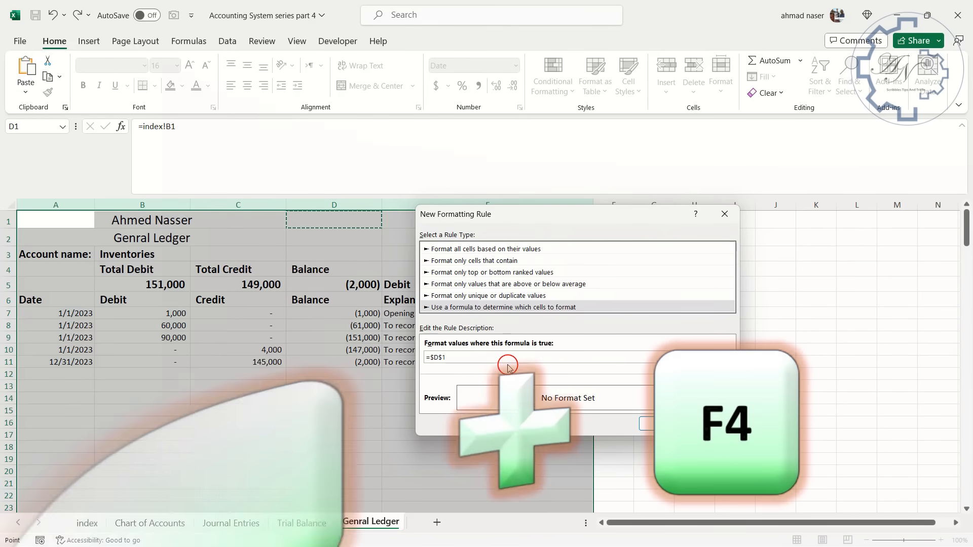
key("F4")
key("F4")
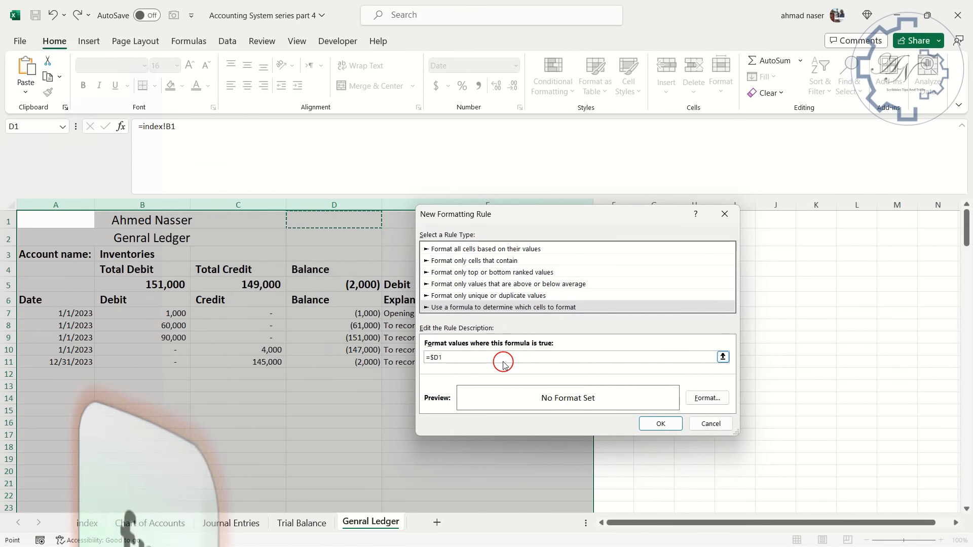
type("<>0")
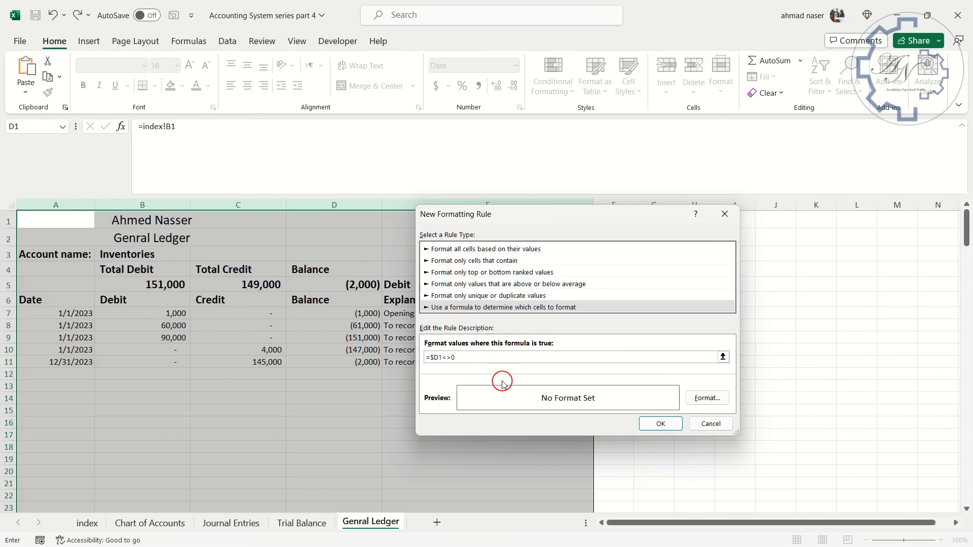
Give the conditional formatting rule an outline border around each cell and apply it to the ledger columns
left_click(705, 398)
left_click(601, 209)
left_click(655, 467)
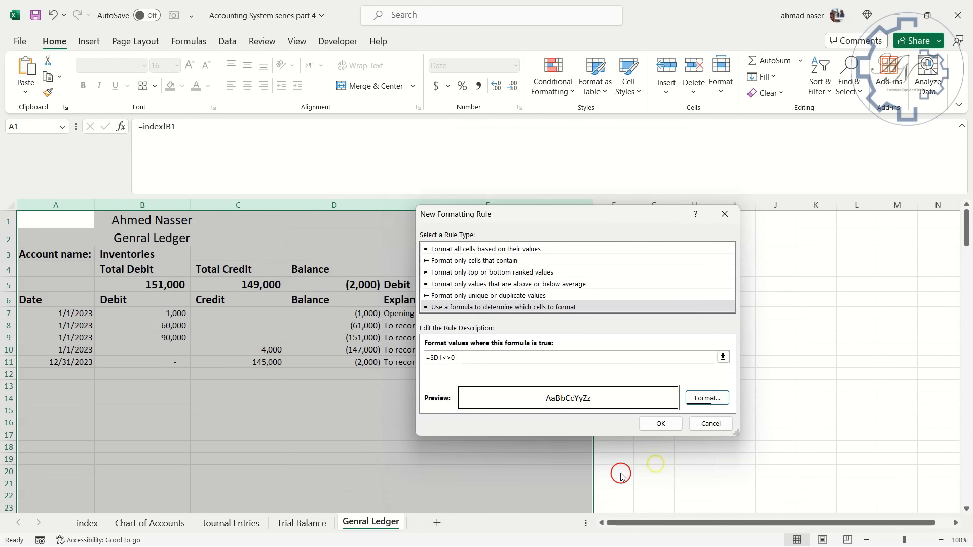
left_click(659, 424)
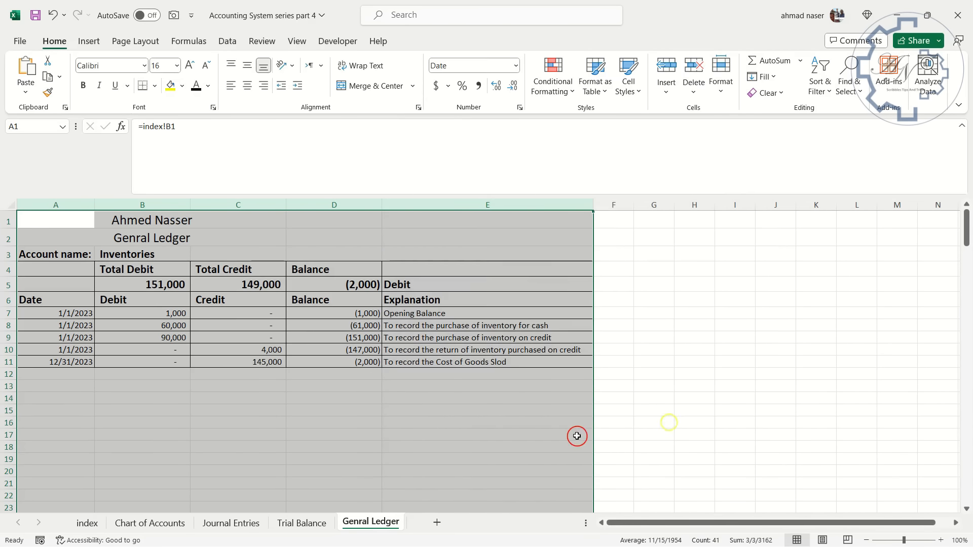
left_click(483, 388)
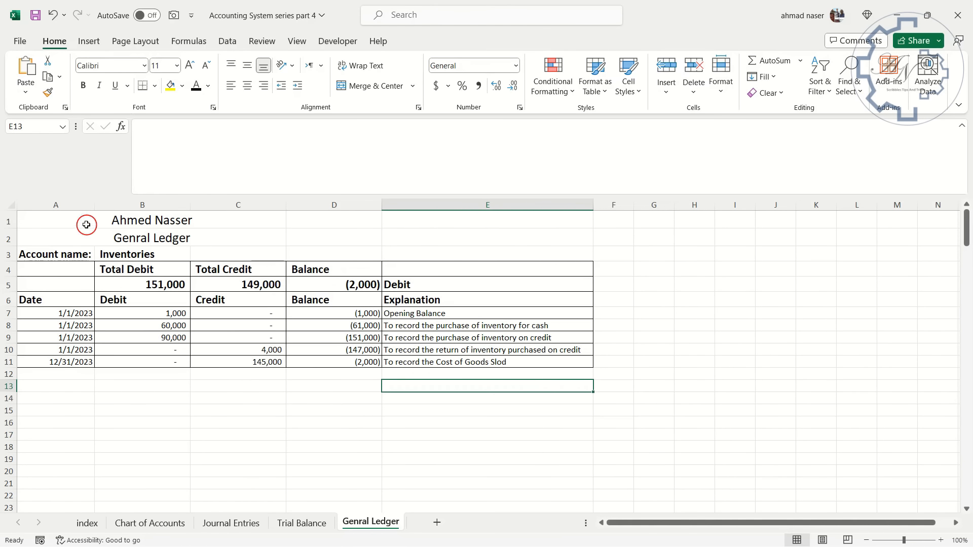
Set the horizontal alignment of the two title rows A1:E2 to Center Across Selection
left_click(62, 253)
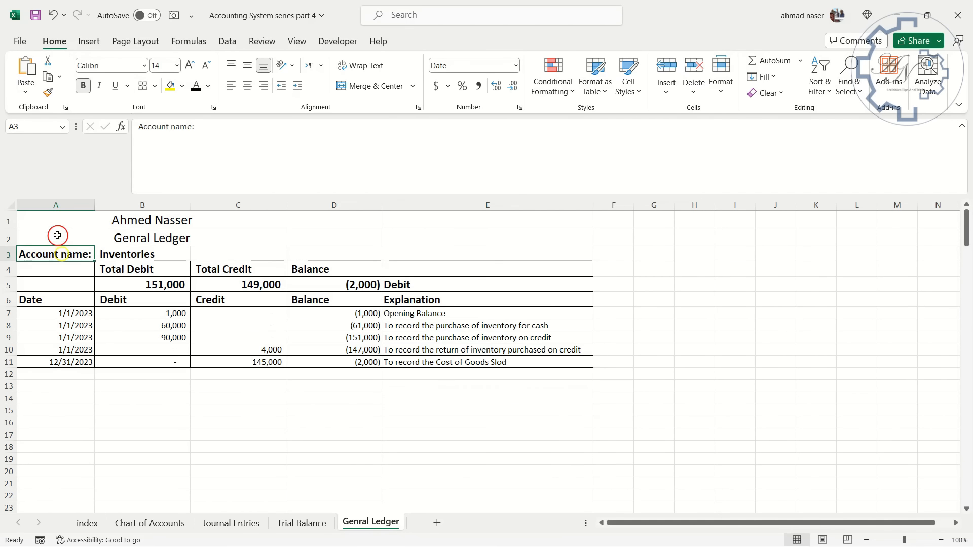
left_click_drag(57, 219, 477, 243)
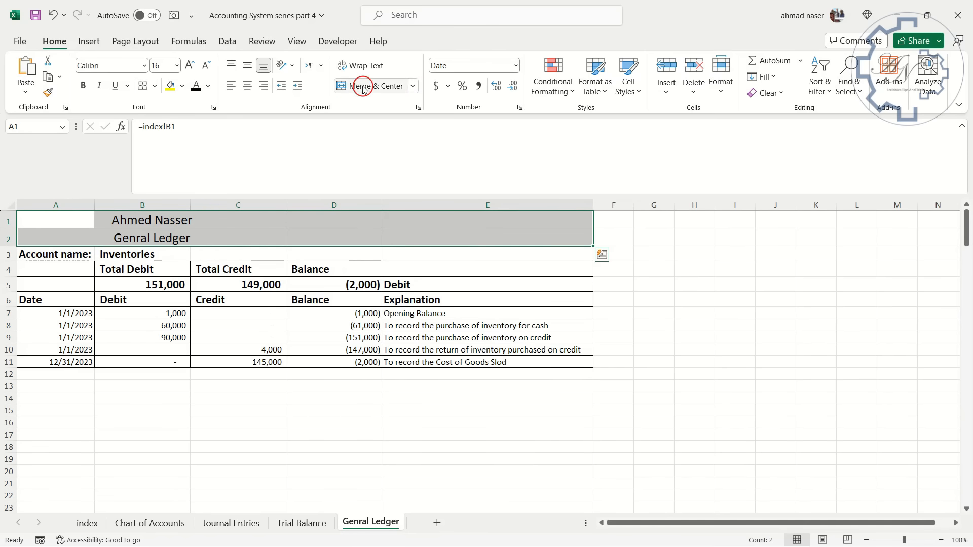
left_click(418, 108)
left_click(506, 214)
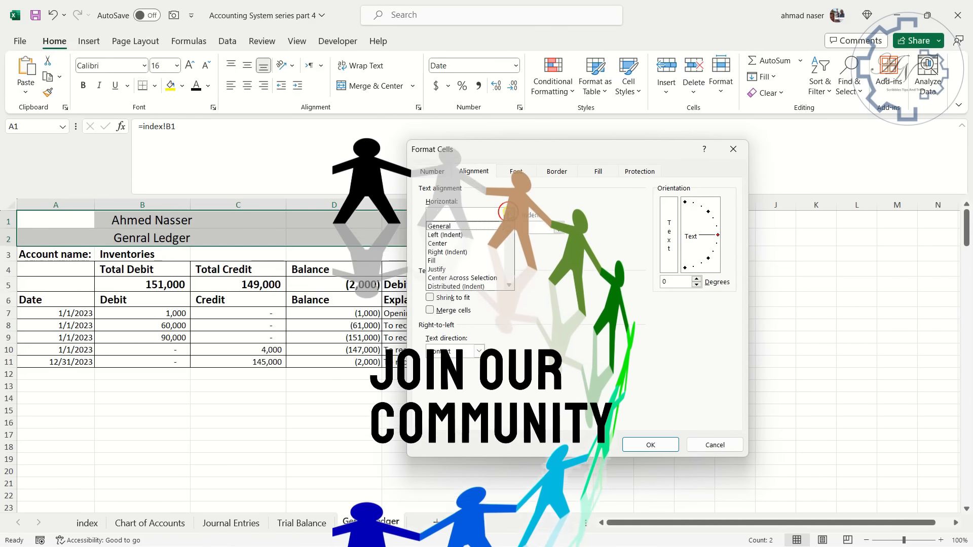
left_click(456, 276)
left_click(651, 444)
left_click(386, 259)
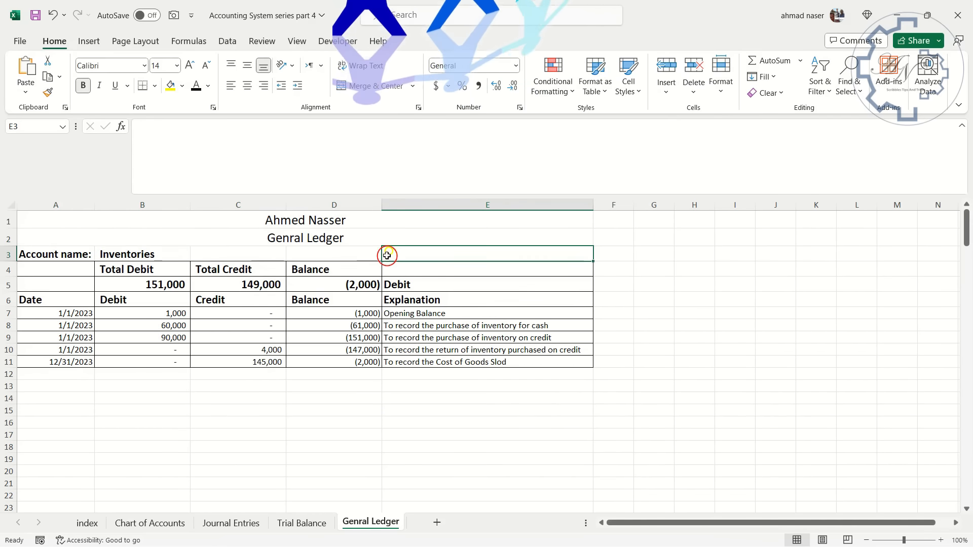